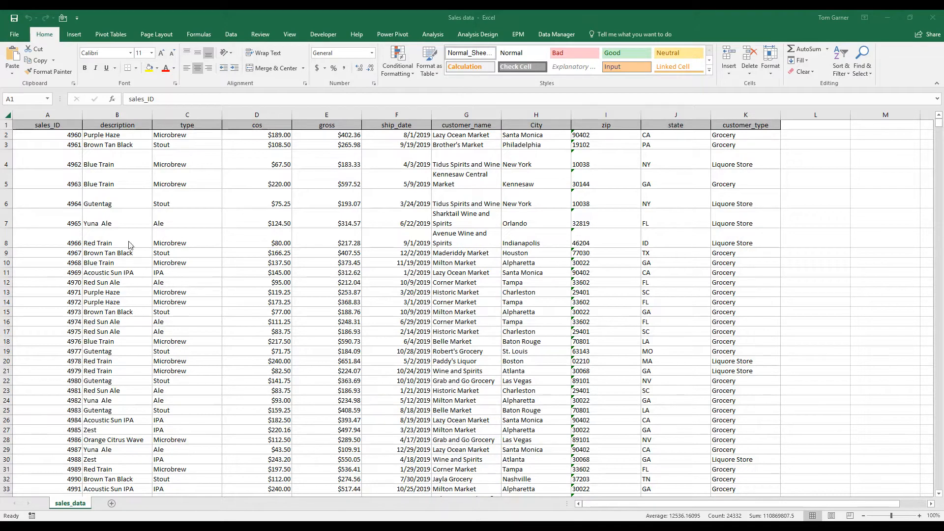
- Create a PivotTable from sales_data columns A to K on a new worksheet, adding the data to the Data Model
left_click(64, 112)
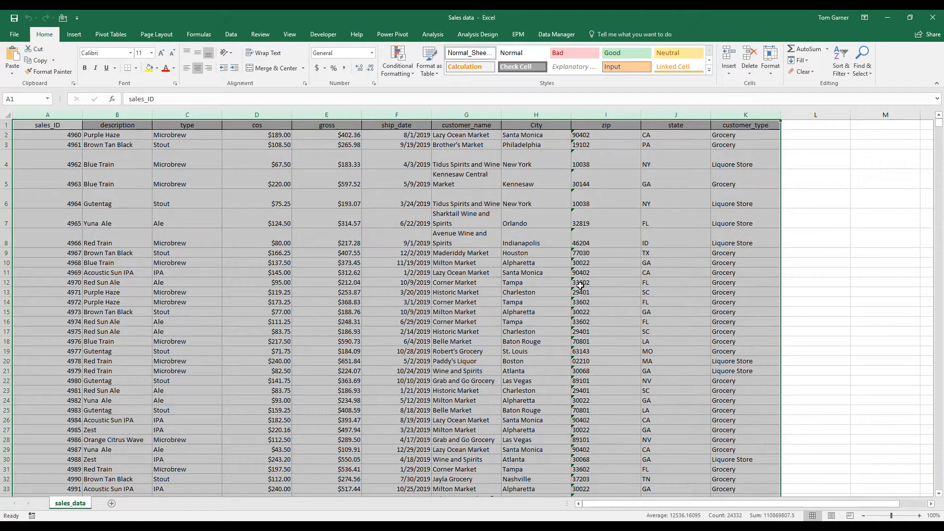
left_click(73, 35)
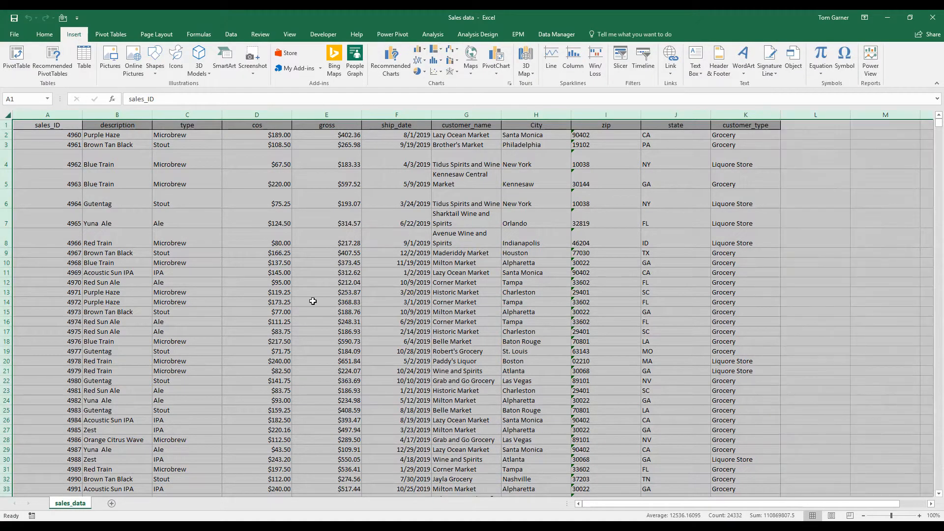
left_click(15, 57)
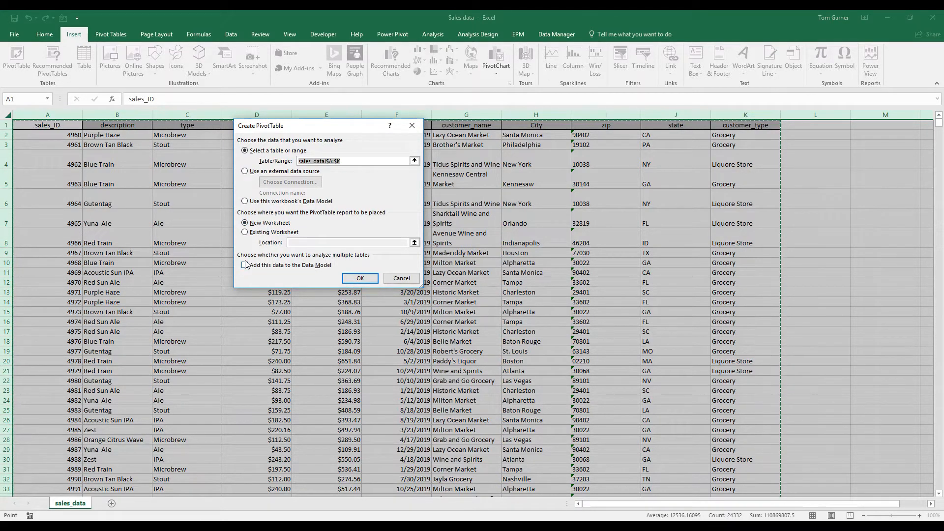
left_click(320, 266)
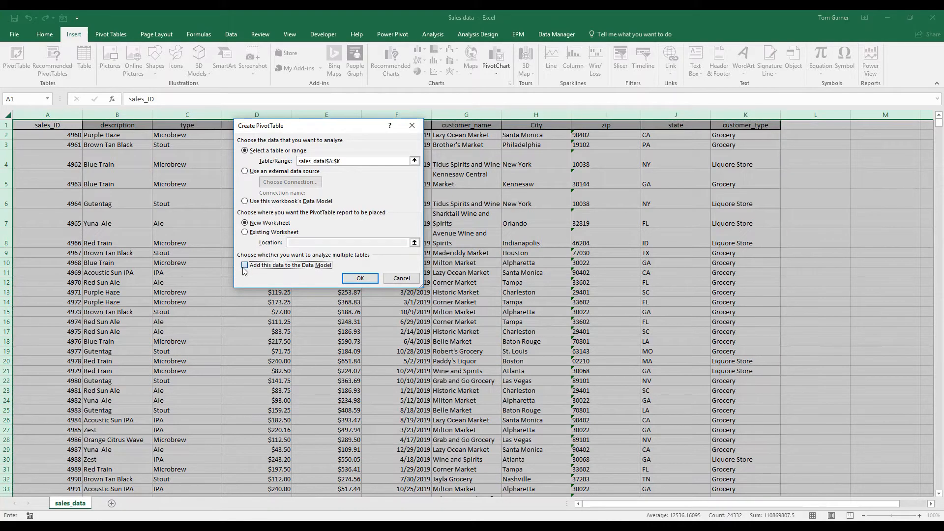
left_click(360, 279)
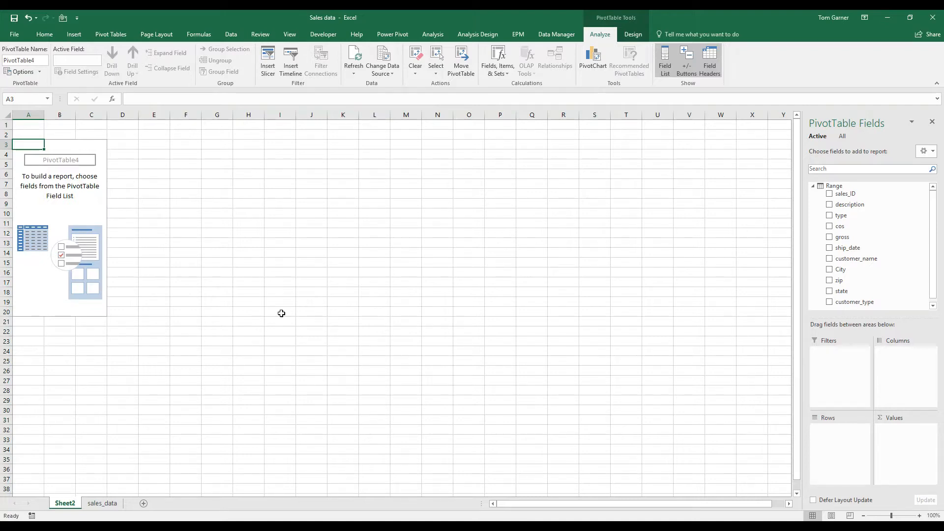
scroll(221, 295, "down", 3)
scroll(662, 313, "up", 3)
left_click(813, 187)
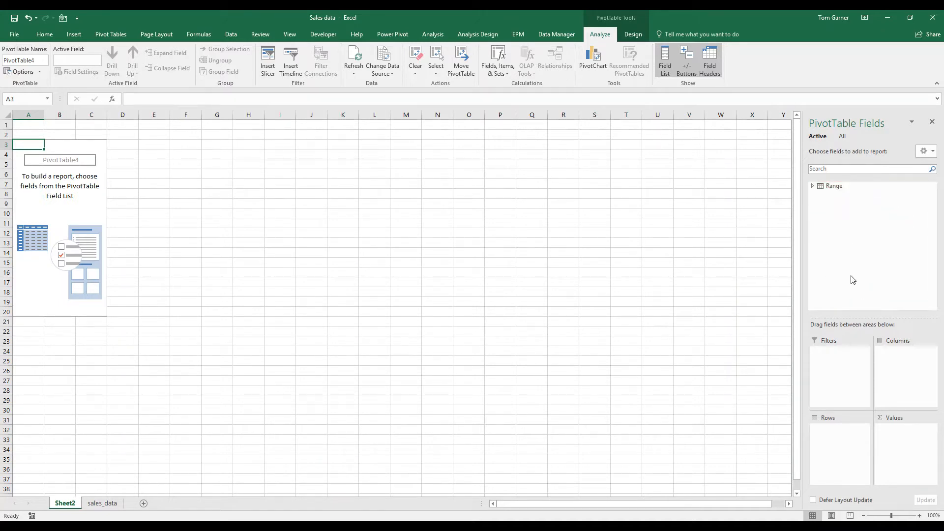
left_click(813, 187)
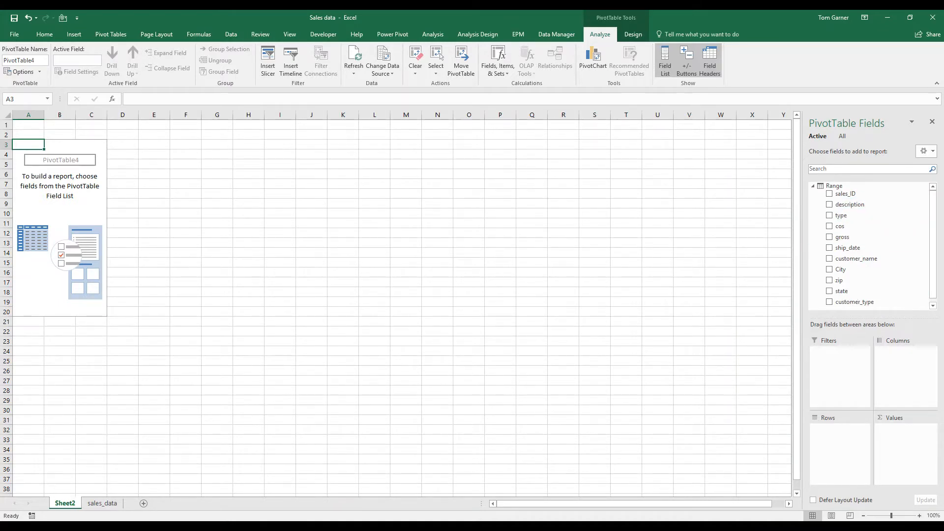
scroll(401, 305, "down", 2)
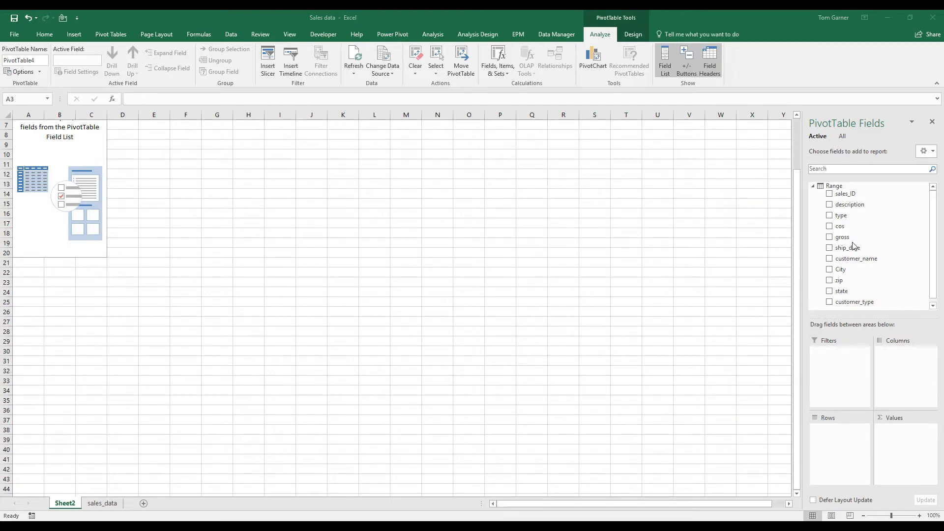
- Build the pivot table with customer_name as rows and the sums of gross and cos as values
left_click_drag(823, 262, 836, 431)
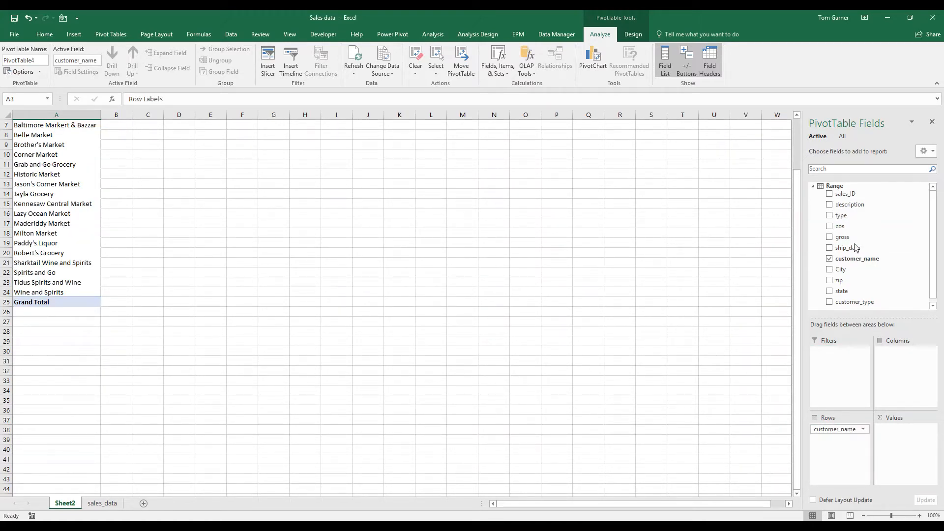
left_click_drag(850, 235, 890, 433)
left_click_drag(861, 229, 900, 438)
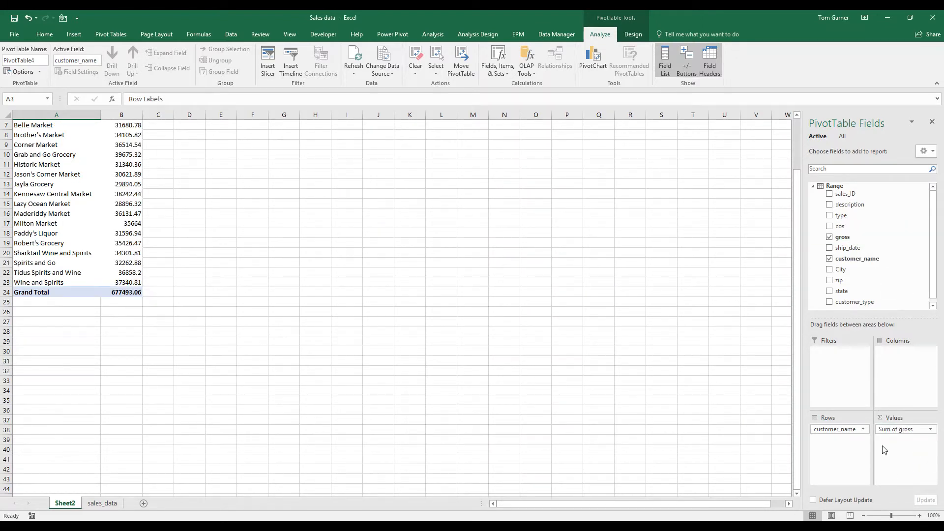
left_click(318, 341)
scroll(318, 342, "up", 2)
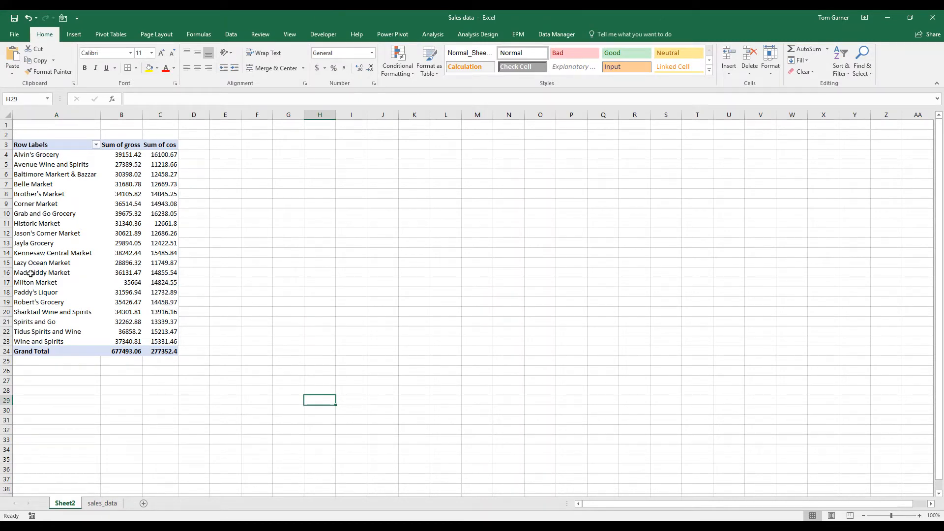
- Clear all fields from the customer pivot table and add state as its row field
left_click(42, 243)
left_click_drag(900, 438, 791, 429)
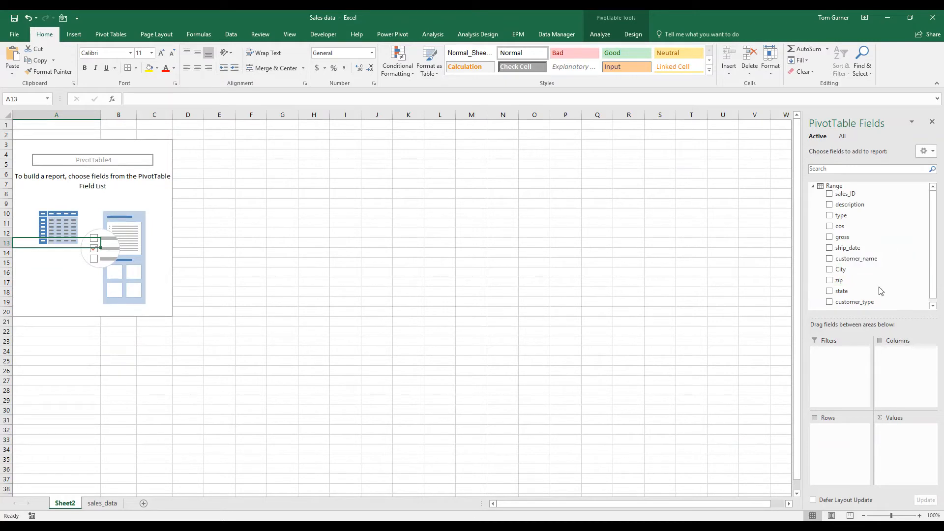
left_click_drag(873, 292, 837, 444)
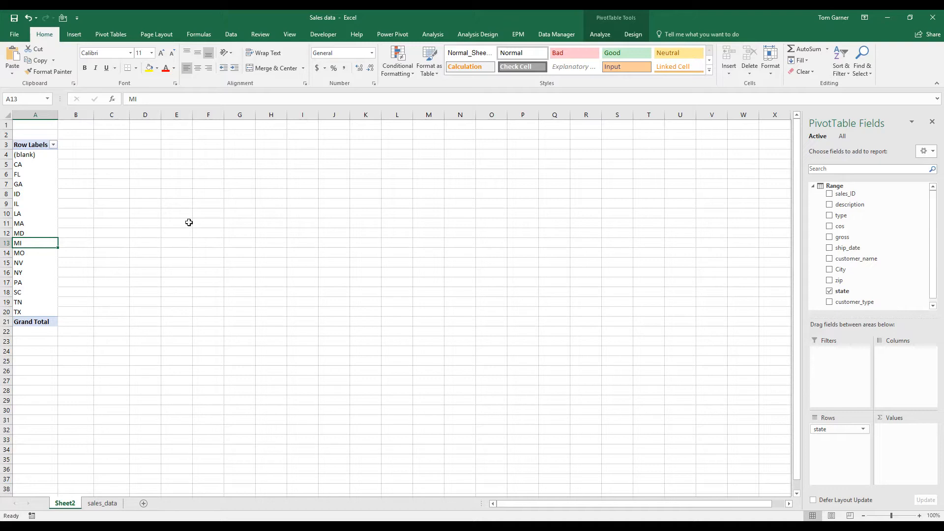
- Examine the description and customer_name columns and individual sales records on the sales_data sheet
left_click(102, 503)
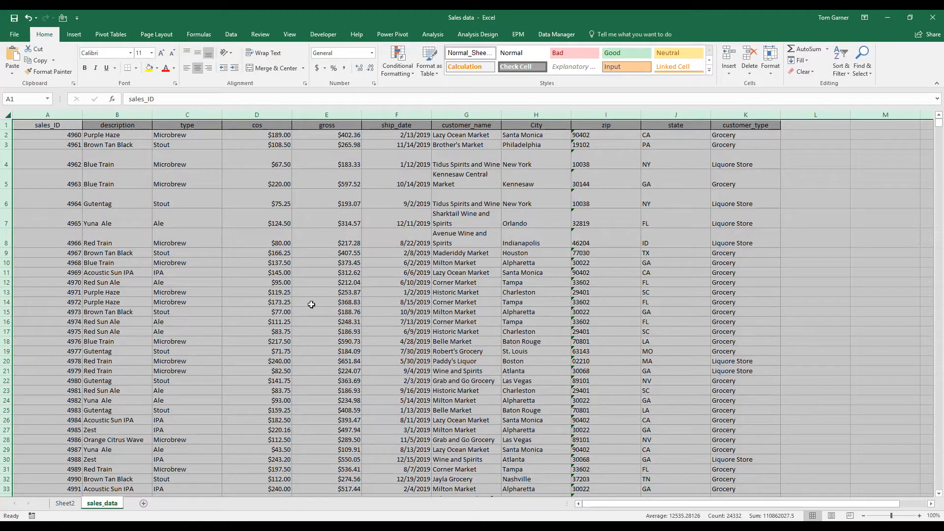
left_click(110, 294)
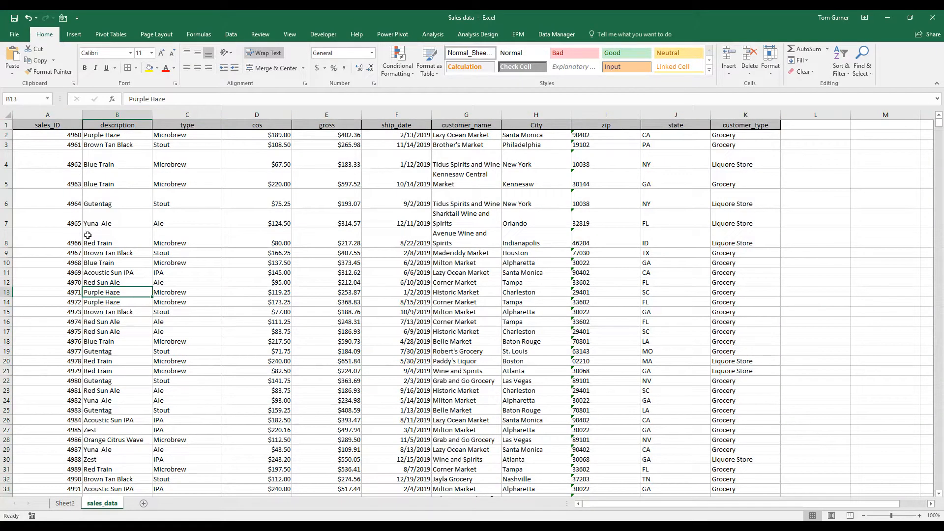
left_click(97, 126)
key("ctrl+shift+Down")
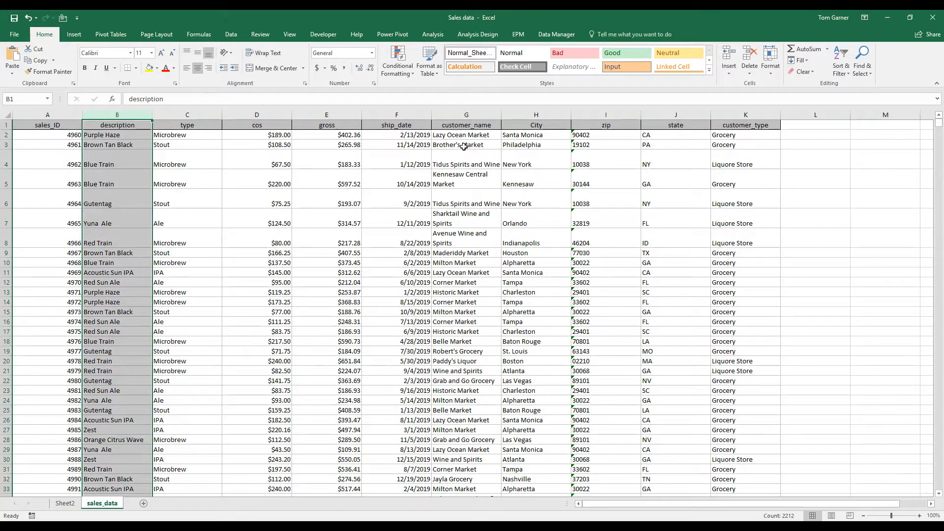
left_click(462, 125)
key("ctrl+shift+Down")
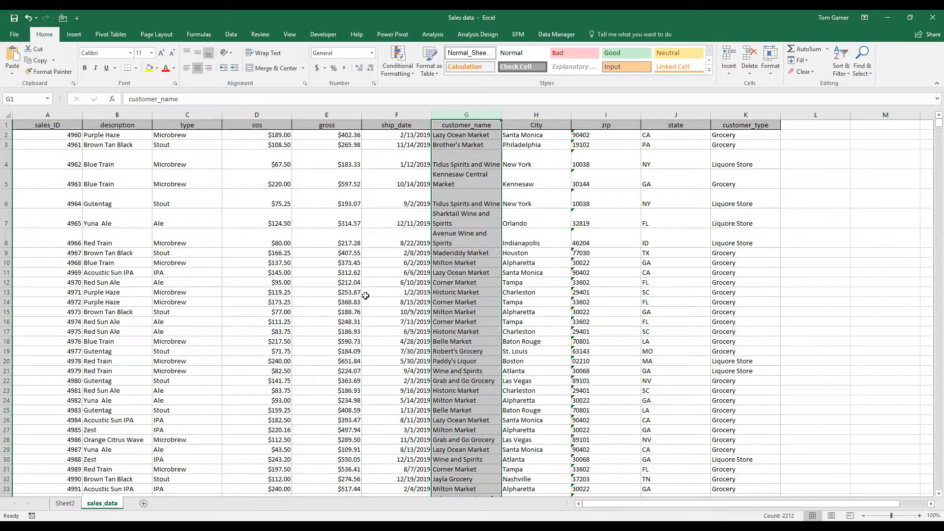
left_click(6, 302)
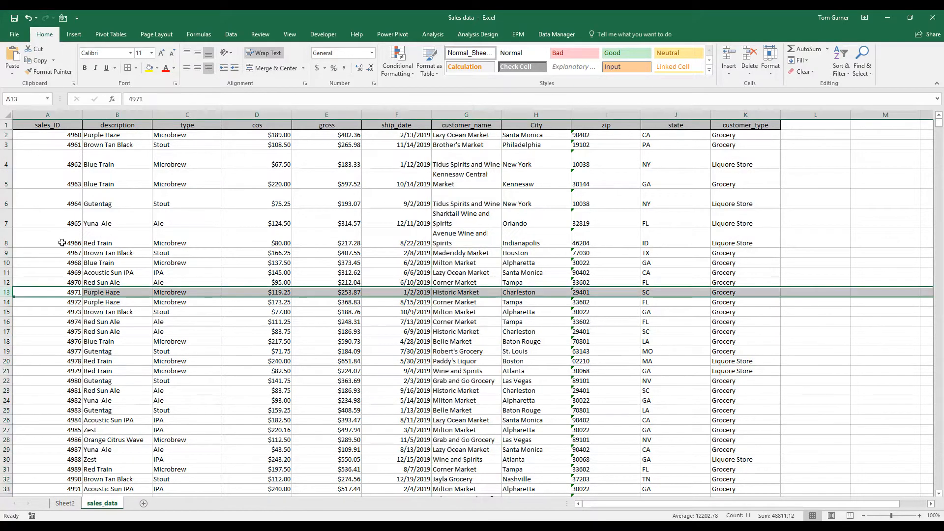
left_click(58, 114)
left_click(45, 304)
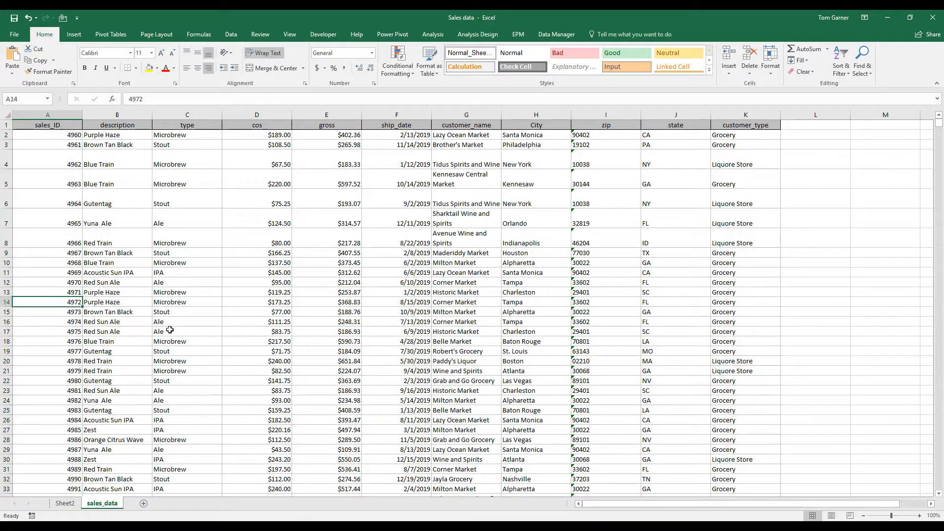
left_click(273, 301)
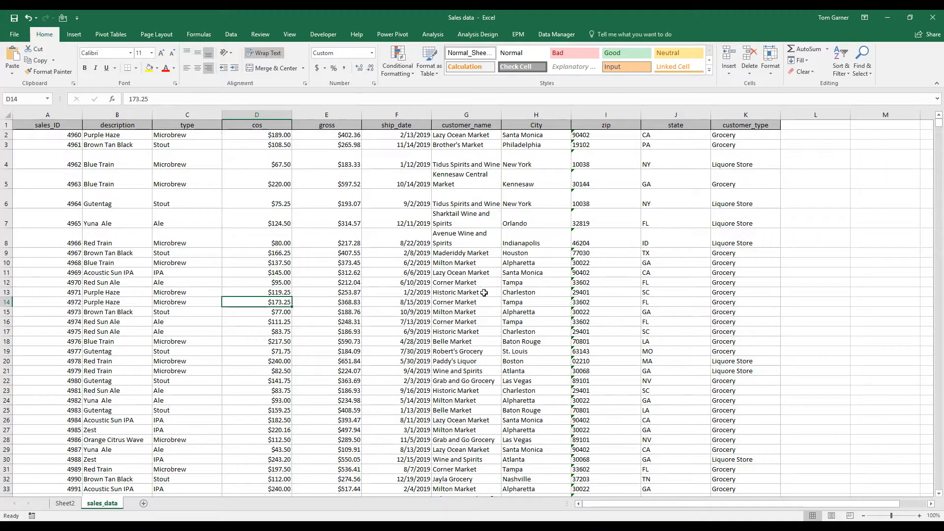
- Add customer_name to the state pivot table's values as a count, and compare it with the sales_data records
left_click(65, 504)
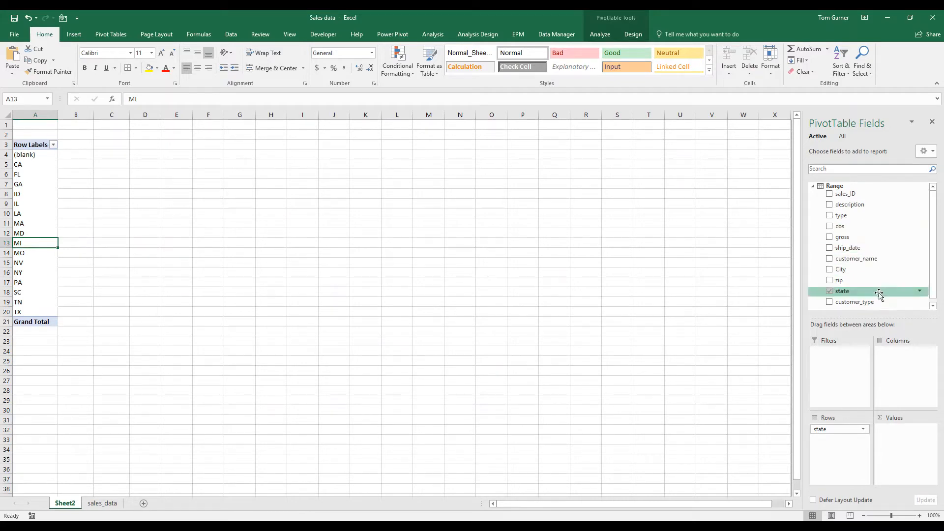
left_click_drag(870, 257, 891, 445)
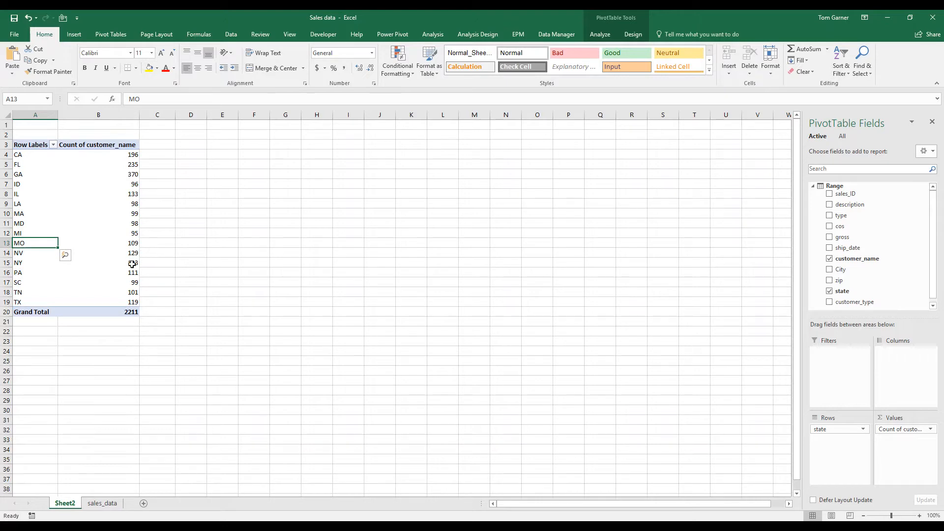
left_click(129, 243)
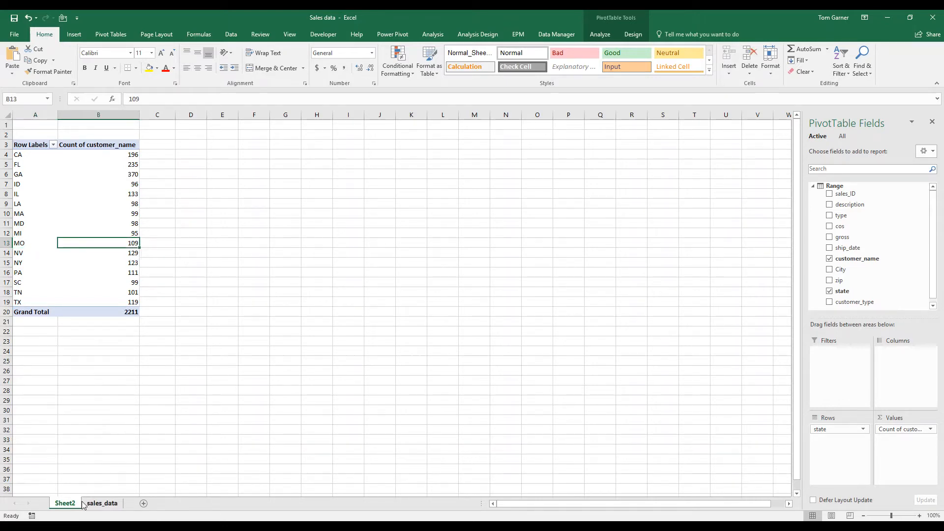
left_click(101, 503)
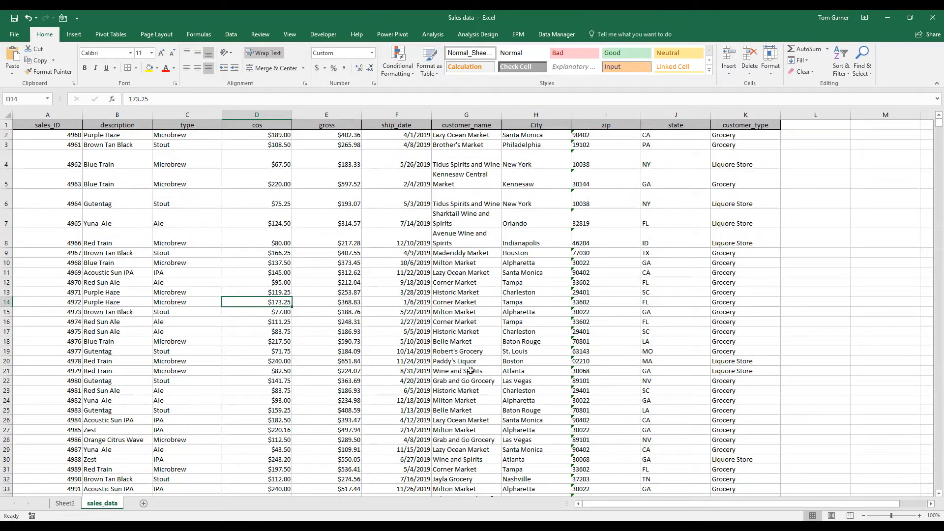
left_click(65, 503)
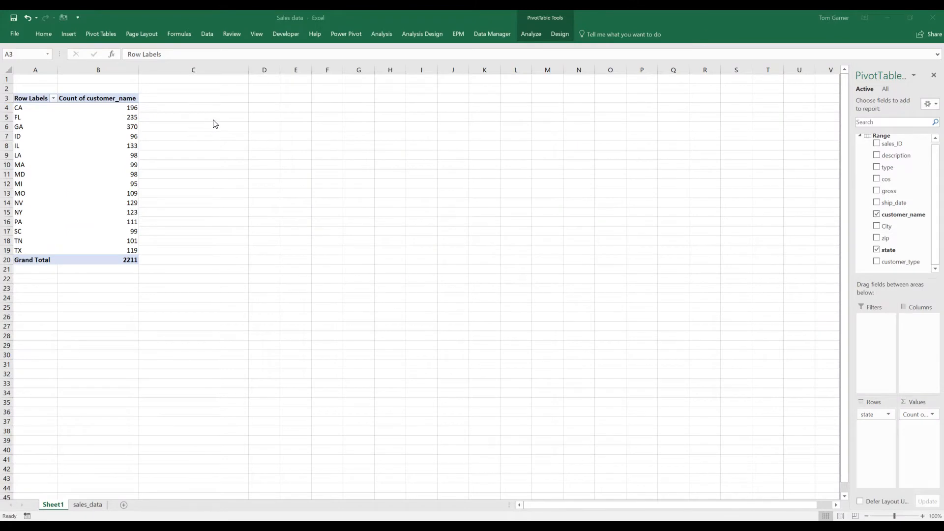
- Change the customer_name value field to summarize by Distinct Count
left_click(933, 415)
left_click(918, 403)
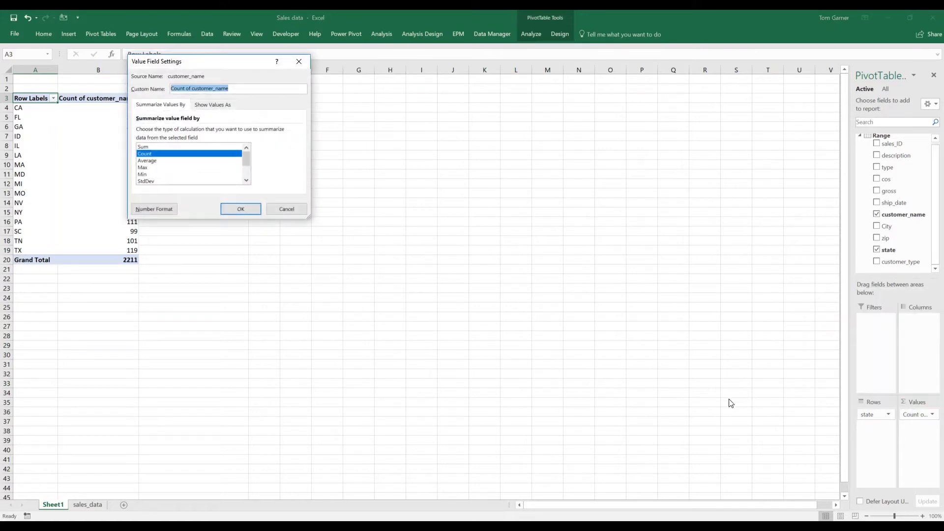
left_click_drag(200, 67, 289, 111)
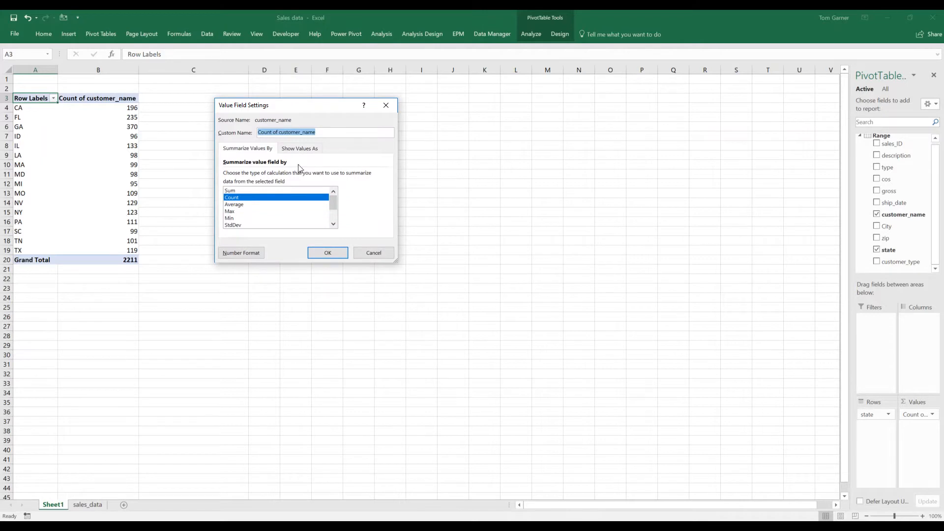
scroll(333, 203, "down", 2)
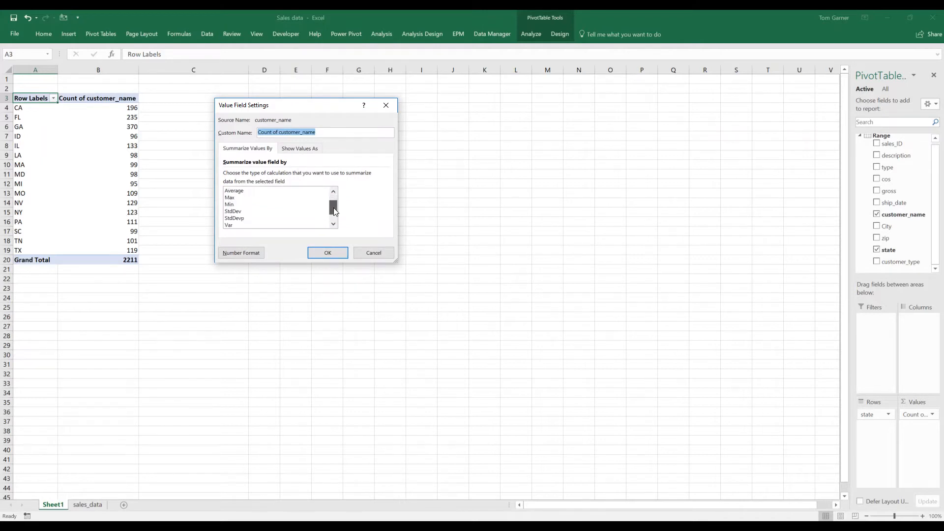
left_click(269, 225)
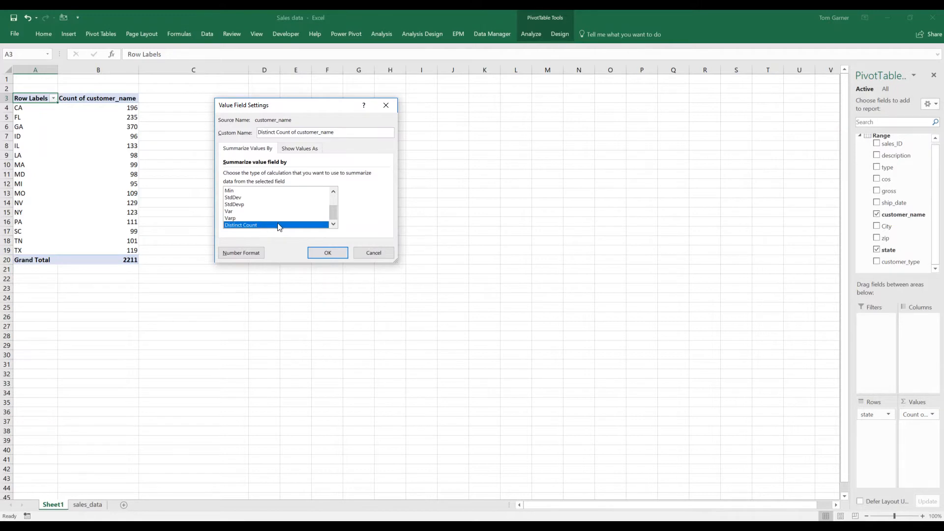
left_click(326, 254)
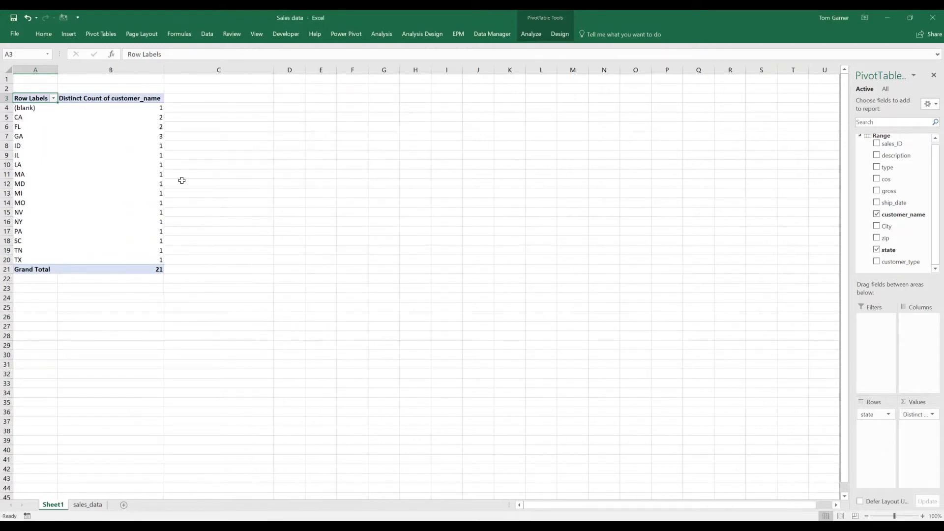
- Compare the distinct customer counts per state with the repeated customer_name entries on the sales_data sheet
left_click_drag(149, 111, 153, 241)
left_click(88, 505)
scroll(452, 344, "down", 5)
scroll(452, 344, "up", 10)
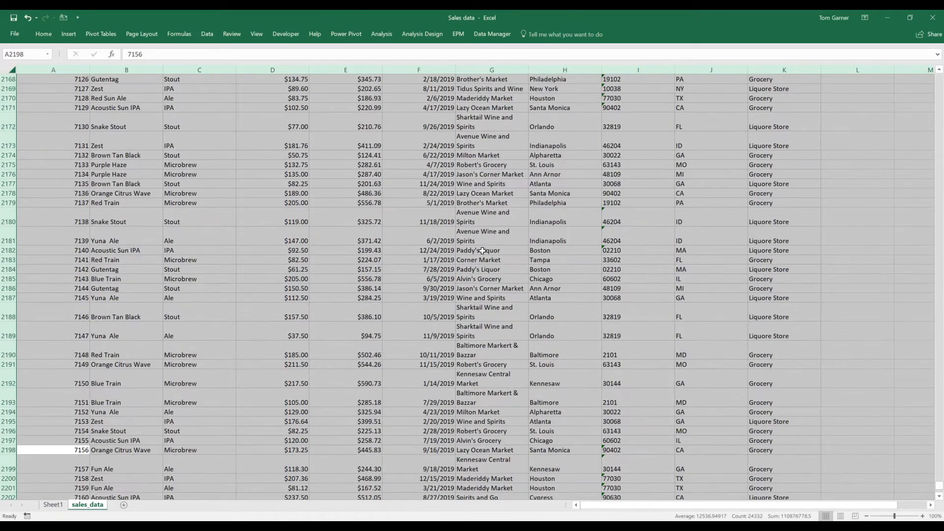
left_click_drag(484, 121, 486, 437)
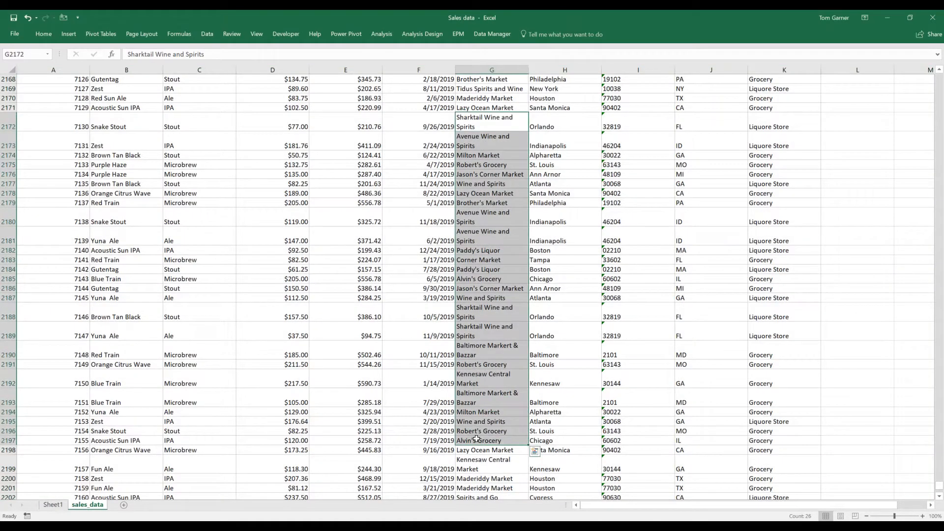
left_click(53, 505)
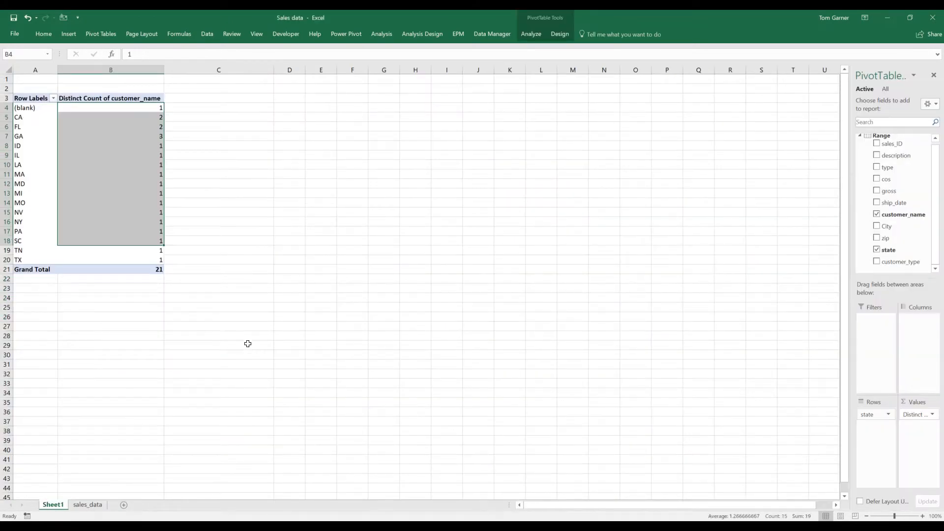
mouse_move(152, 125)
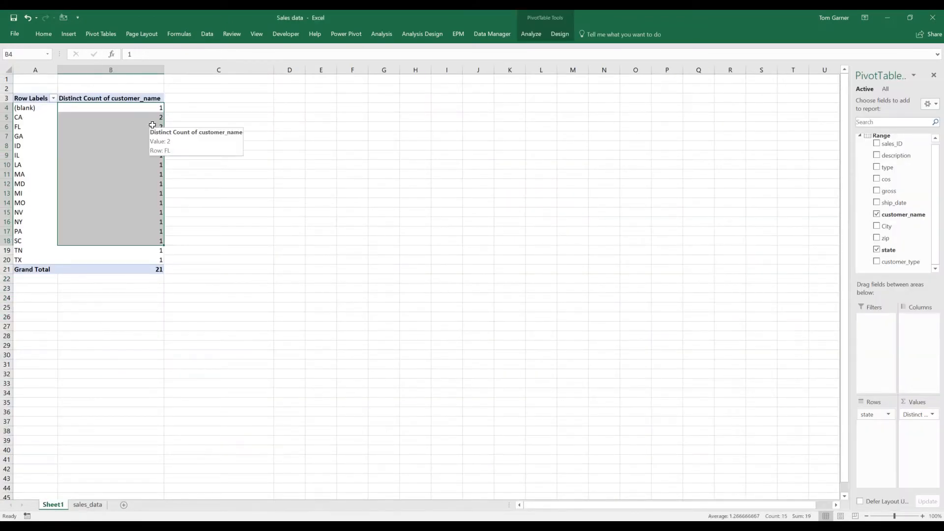
left_click(146, 137)
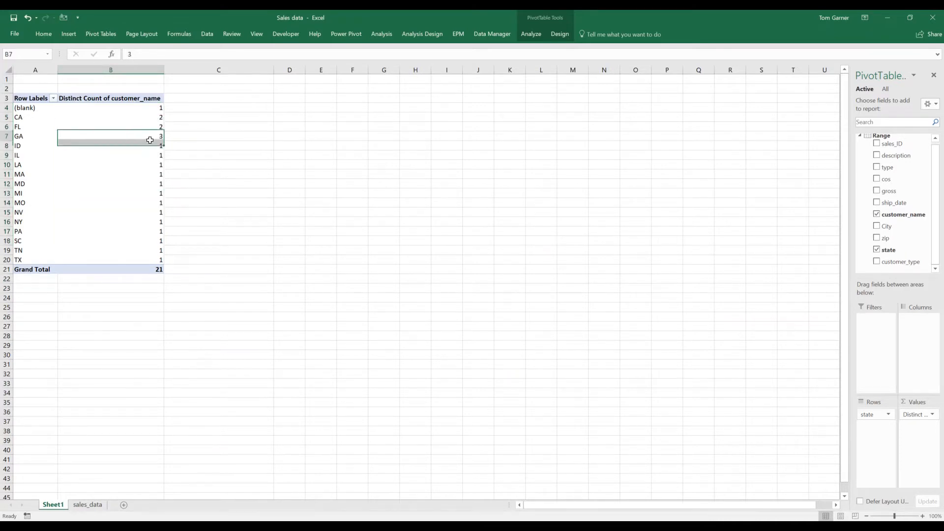
- Sort the states by distinct count of customer_name from largest to smallest and review the sorted counts
right_click(153, 137)
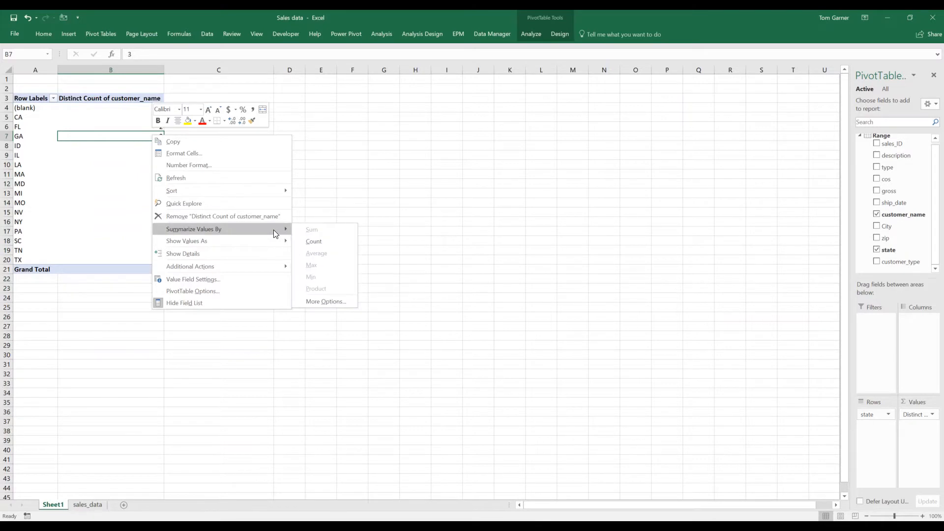
mouse_move(282, 191)
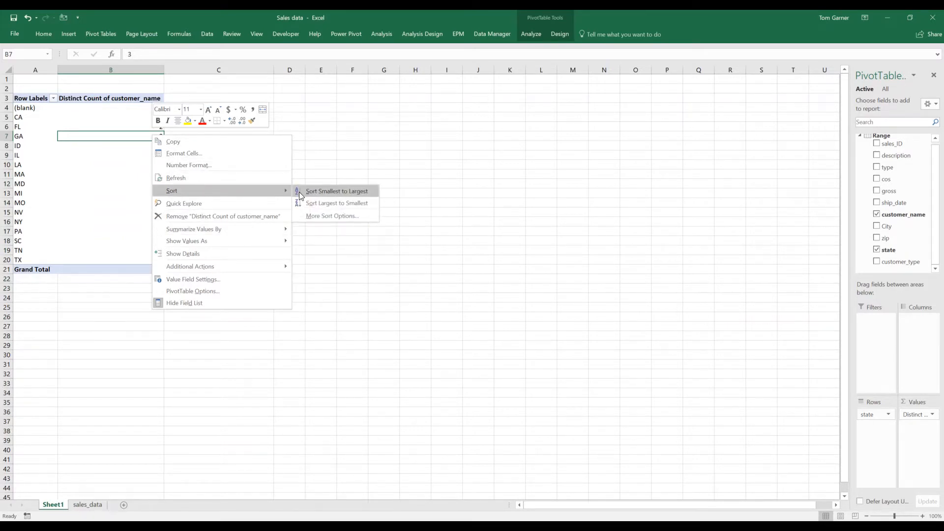
left_click(323, 203)
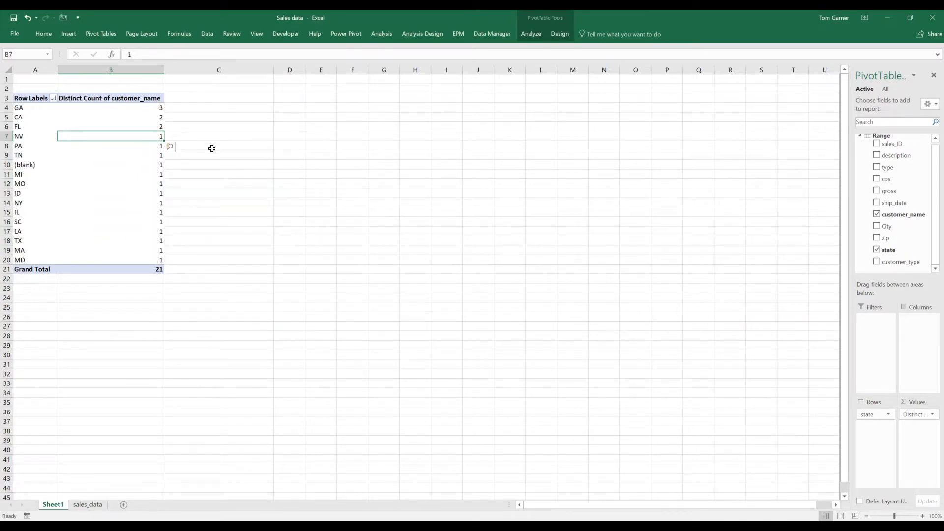
left_click_drag(155, 112, 139, 259)
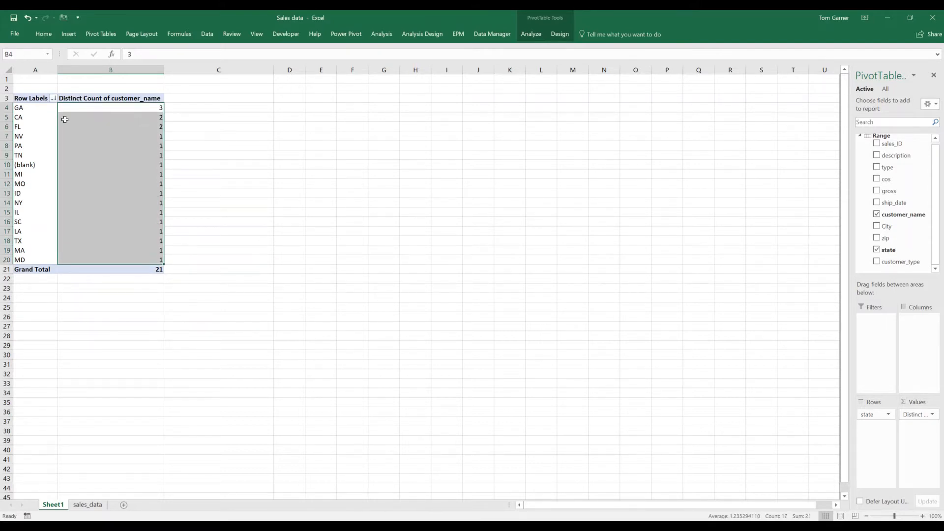
- Add customer_name to the pivot table rows beneath state and review the customers listed for GA and CA
left_click(44, 109)
left_click_drag(903, 215, 875, 462)
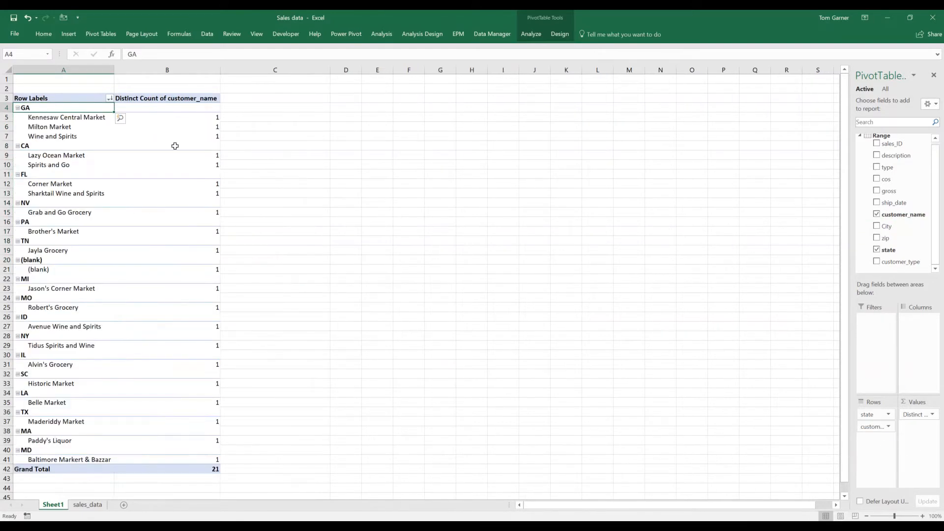
left_click_drag(63, 118, 63, 166)
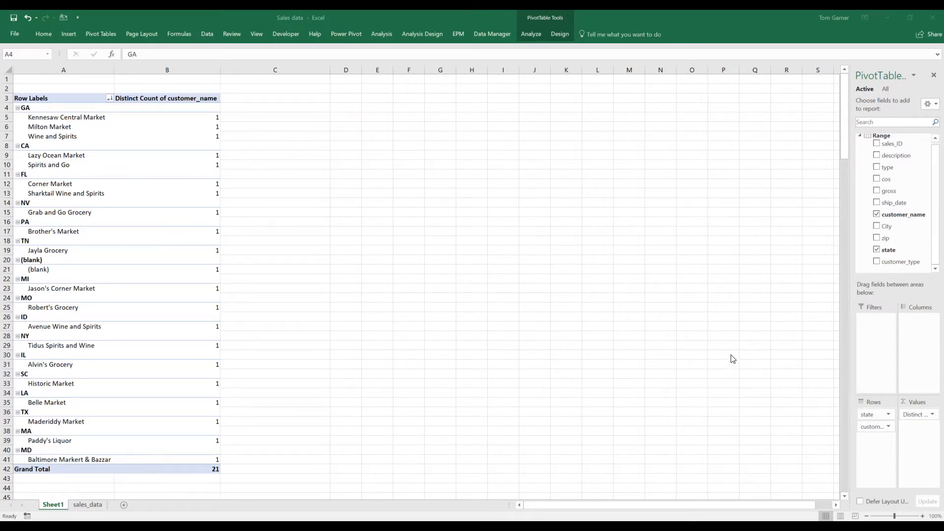
- Check which calculation summarizes the customer_name value field, leaving its settings without changes
left_click(933, 416)
left_click(933, 415)
left_click(880, 402)
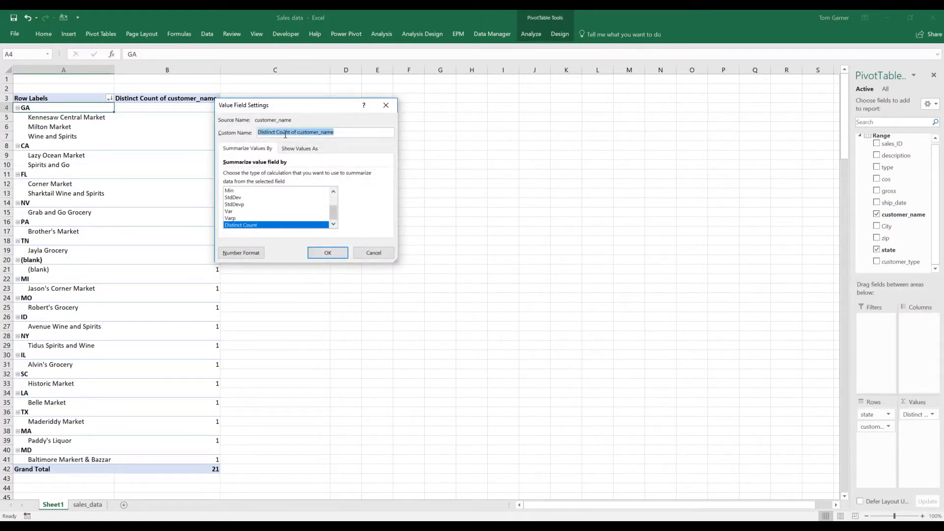
left_click(373, 253)
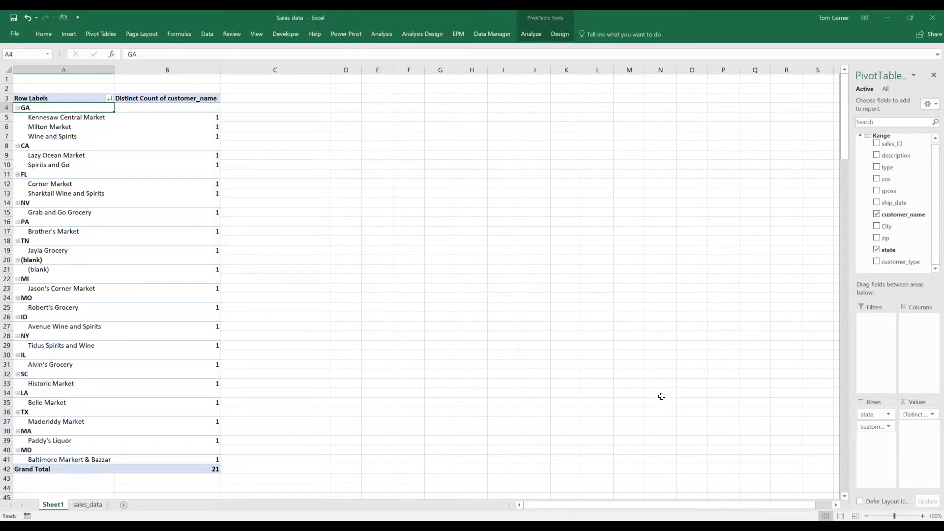
- Replace customer_name with description in the pivot table rows beneath state
left_click_drag(873, 426, 736, 423)
left_click_drag(893, 156, 883, 430)
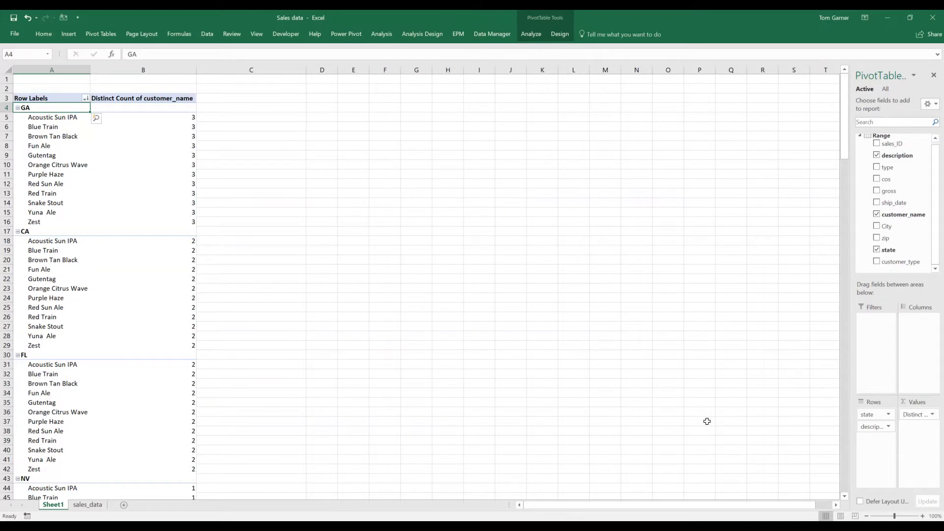
left_click(136, 98)
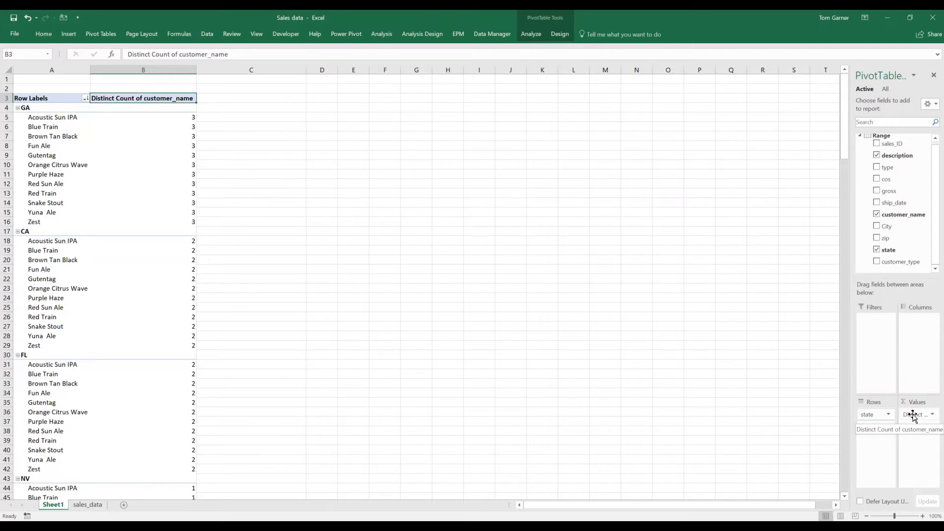
- Replace the customer_name value field with description, summarized by Distinct Count
left_click_drag(913, 415, 817, 454)
left_click_drag(904, 169, 918, 433)
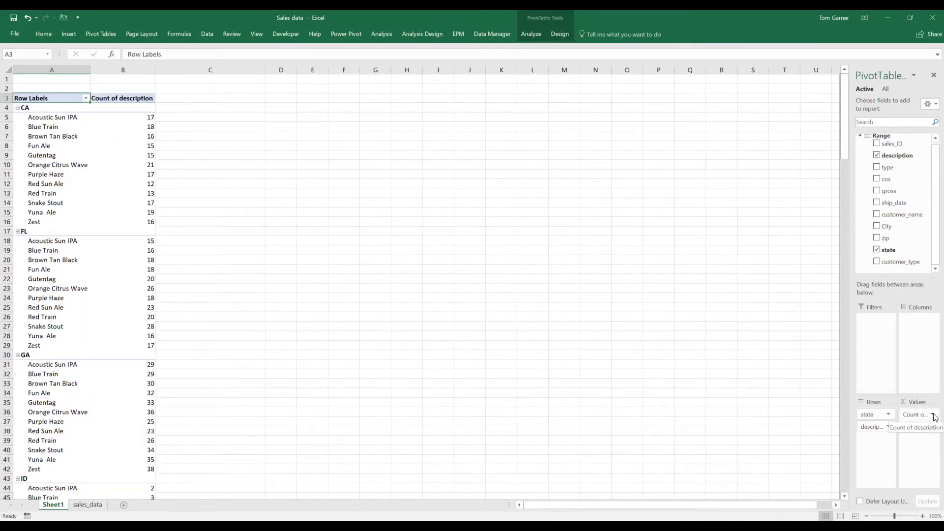
left_click(934, 416)
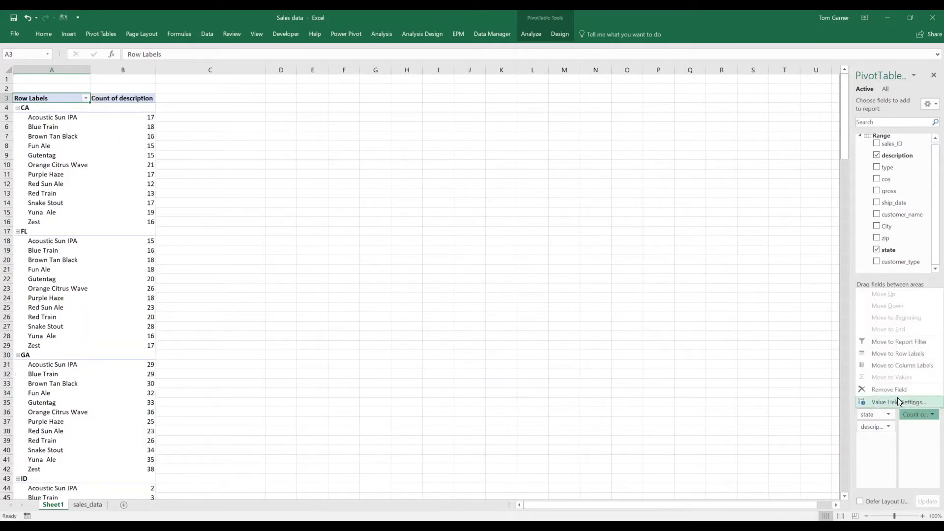
left_click(899, 402)
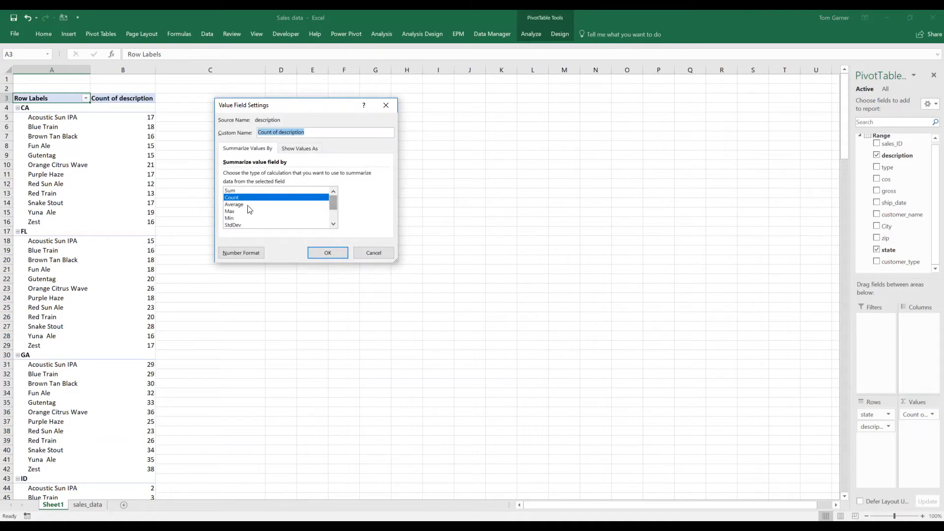
scroll(334, 225, "down", 2)
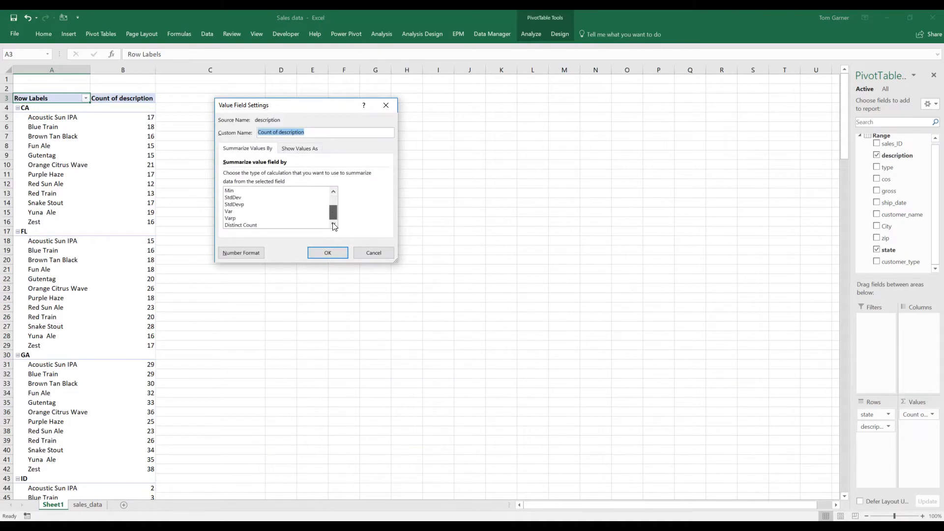
left_click(248, 225)
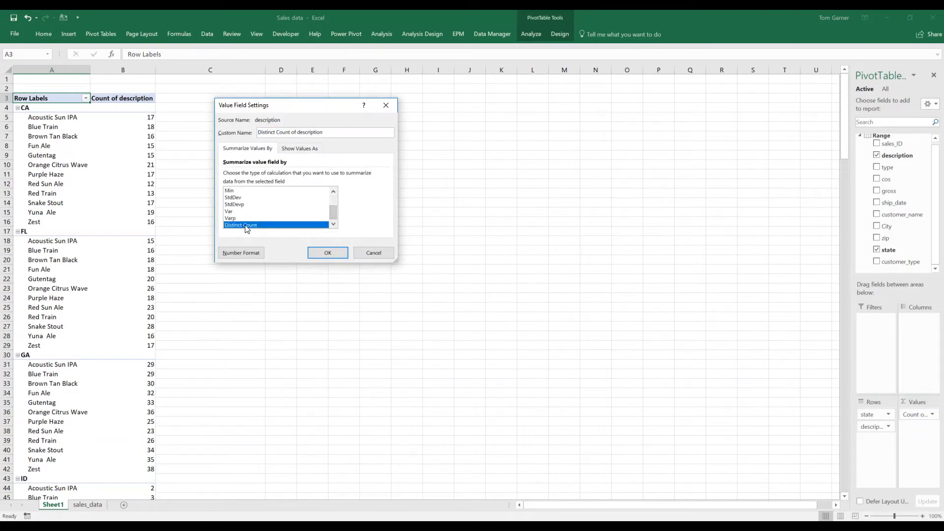
left_click(328, 253)
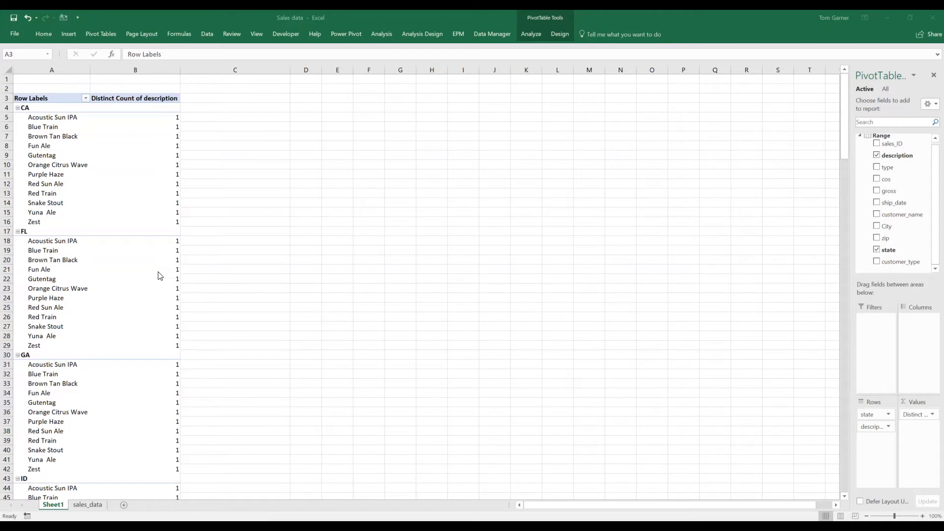
- Remove description from the pivot table rows and review the distinct description counts for each state
left_click_drag(866, 427, 674, 443)
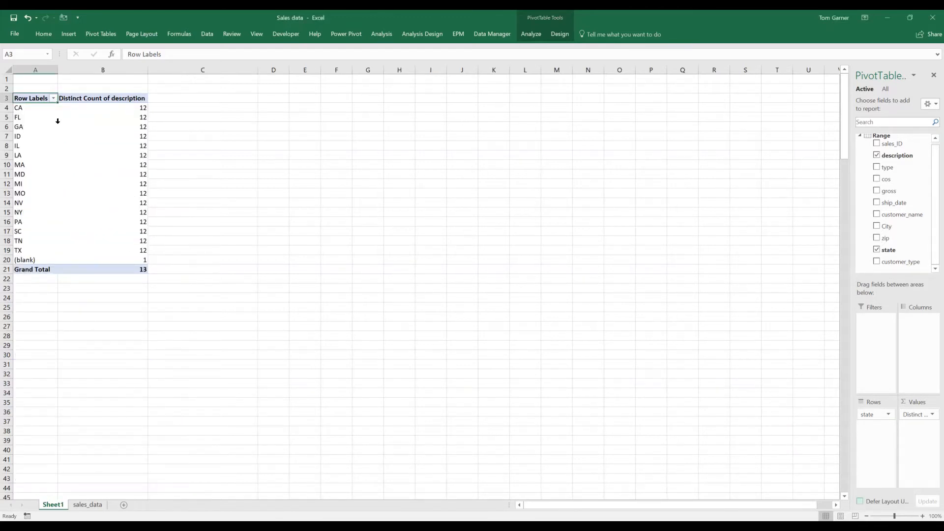
left_click(25, 109)
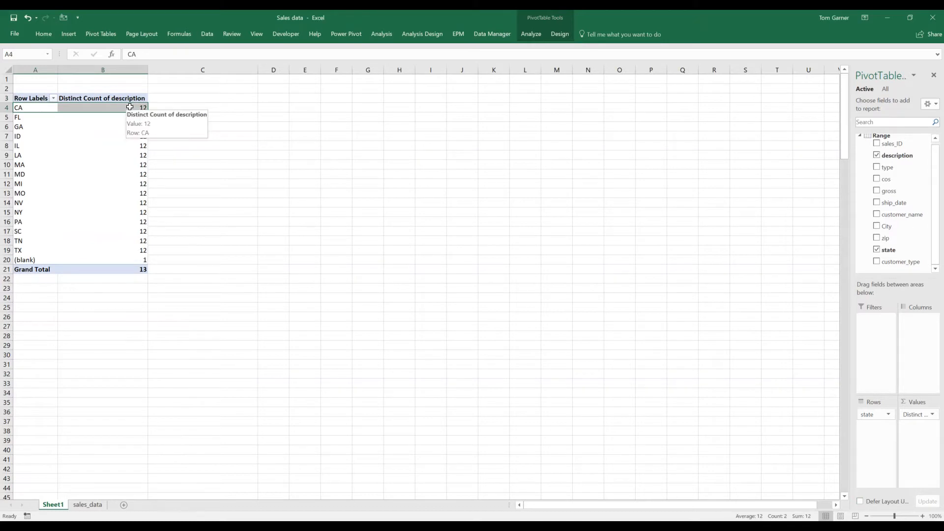
left_click_drag(33, 108, 125, 247)
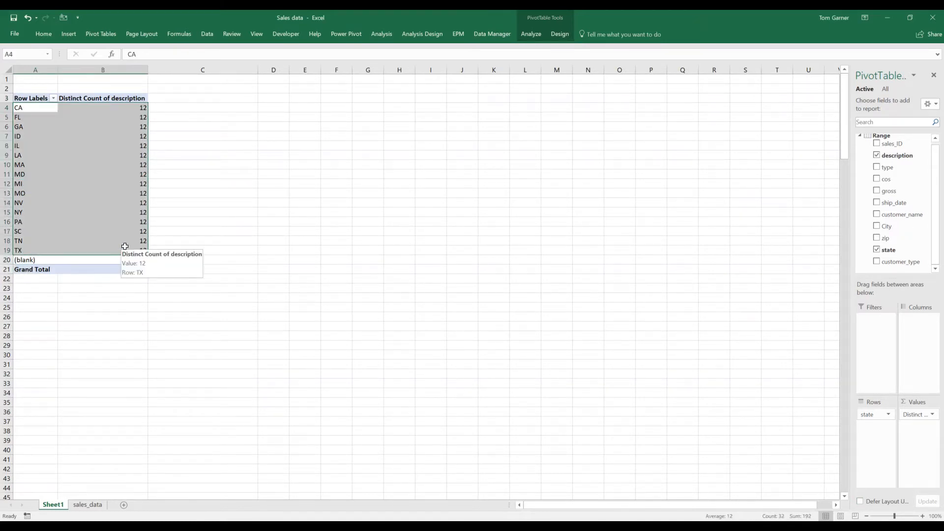
left_click(129, 173)
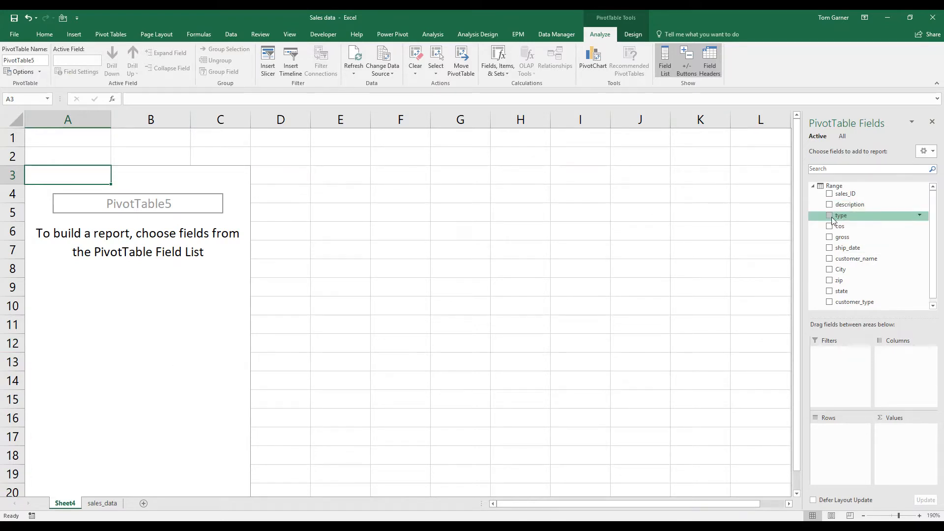
- In the empty pivot table on Sheet4, add customer_type and type as nested rows and gross as summed values
left_click_drag(839, 312, 834, 436)
left_click_drag(56, 217, 51, 235)
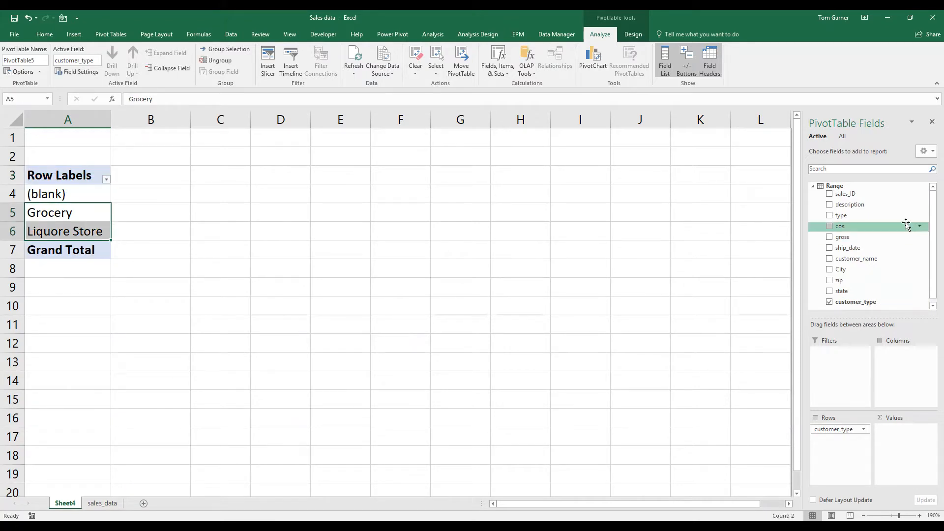
left_click_drag(850, 218, 850, 445)
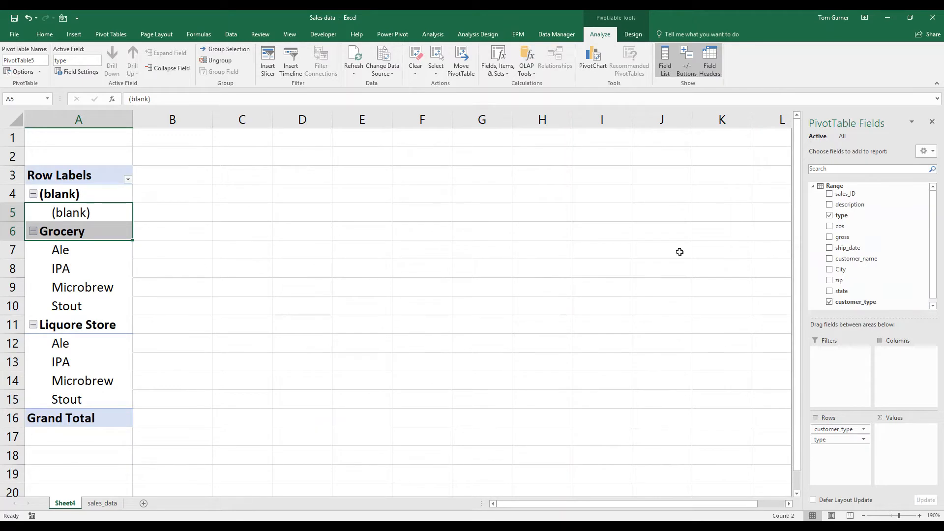
left_click_drag(855, 239, 903, 440)
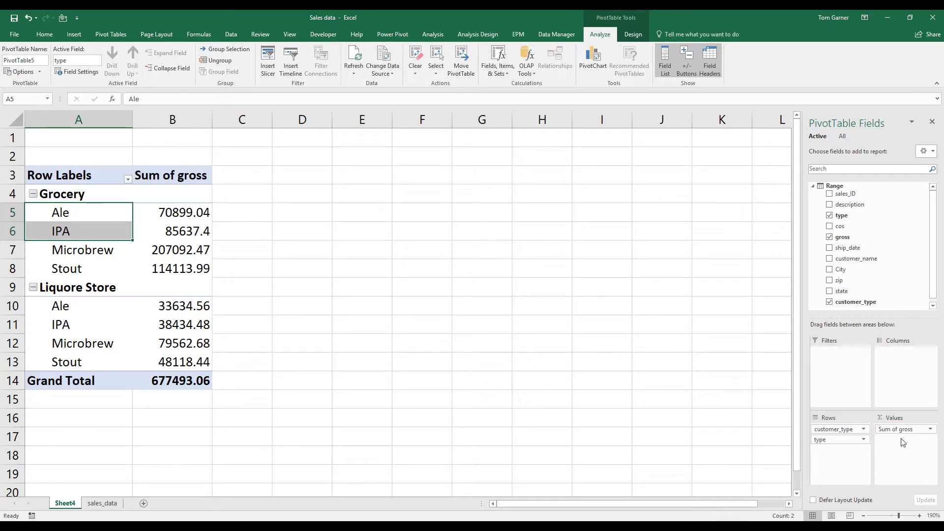
- Set the number format of the Sum of gross field to Currency
right_click(186, 250)
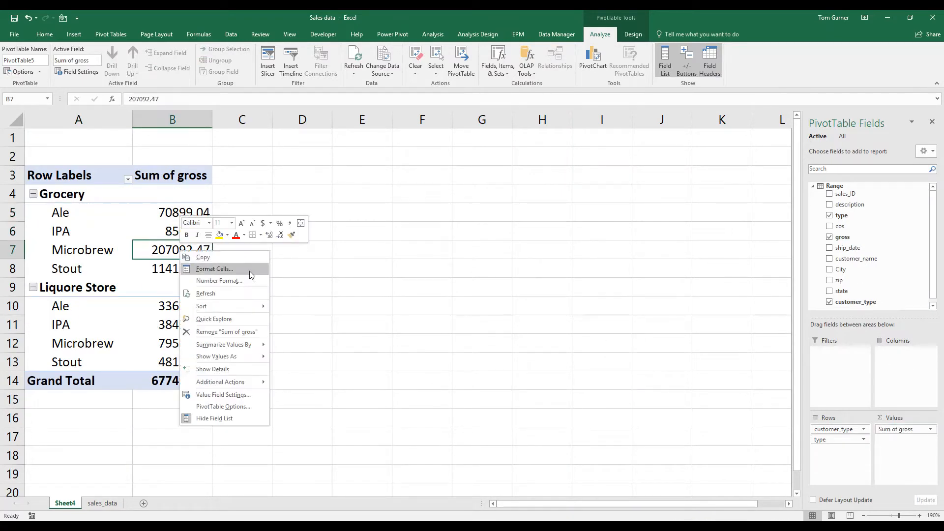
left_click(224, 280)
left_click(147, 218)
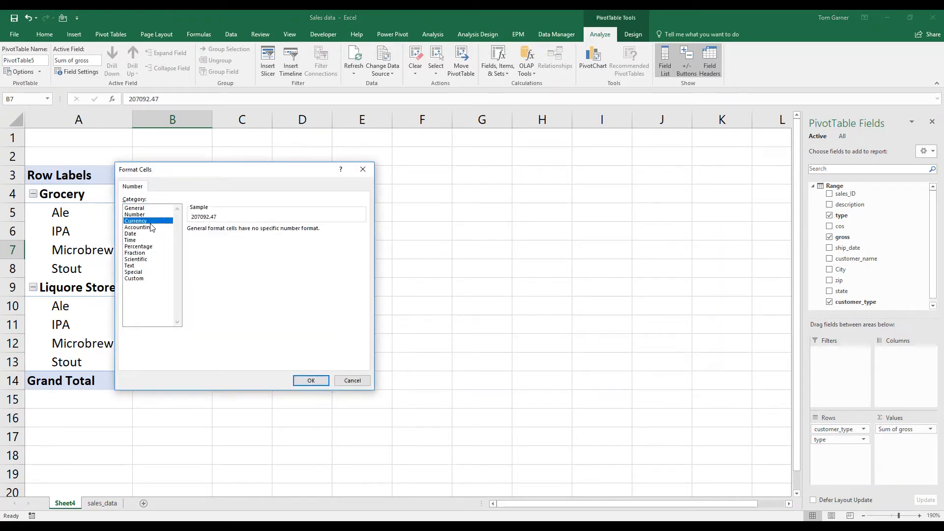
key("Return")
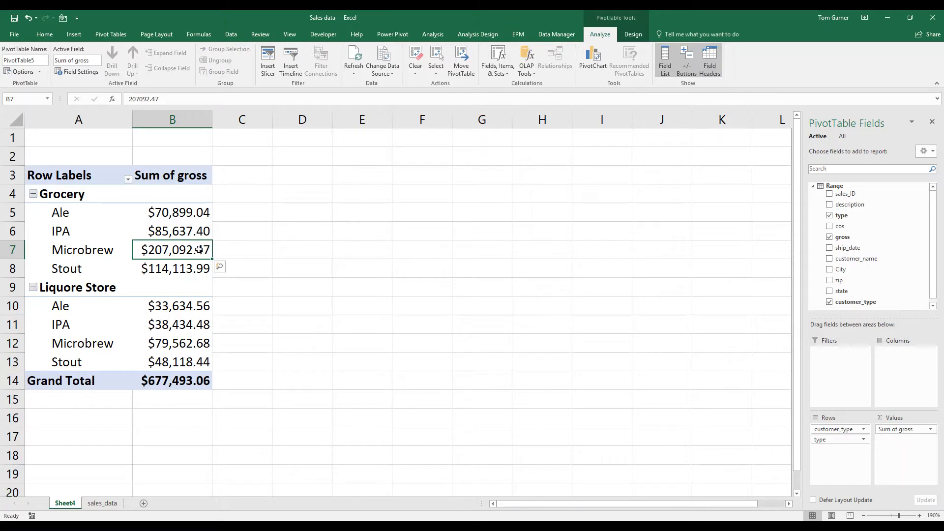
- Show the Sum of gross values as % of Column Total
left_click(931, 430)
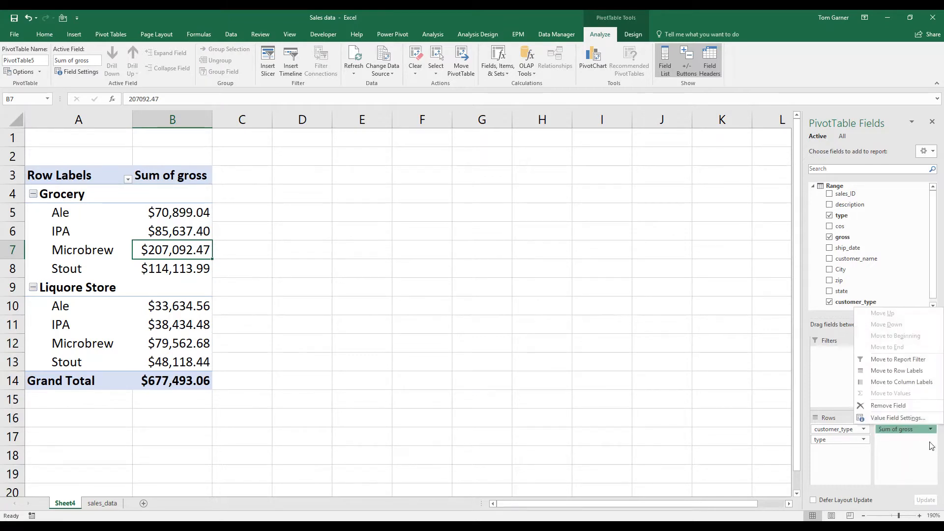
right_click(183, 250)
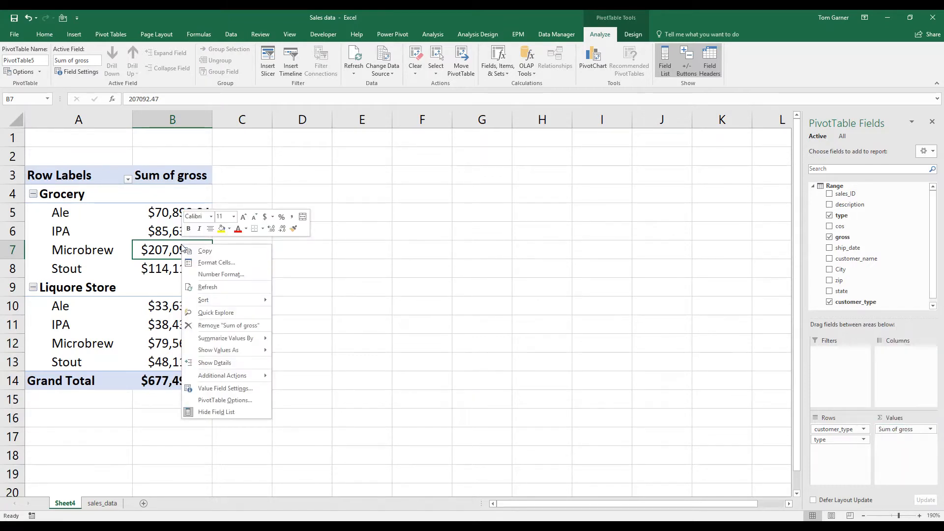
left_click(175, 227)
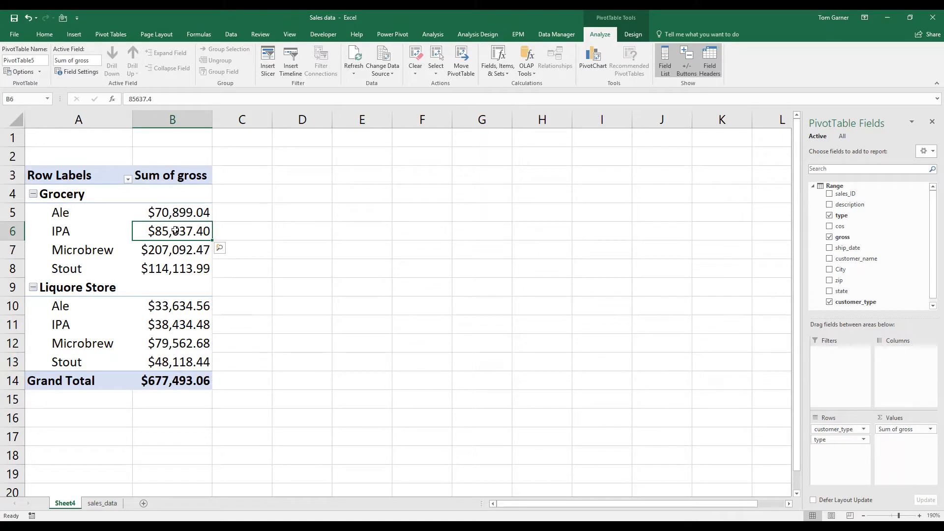
right_click(175, 228)
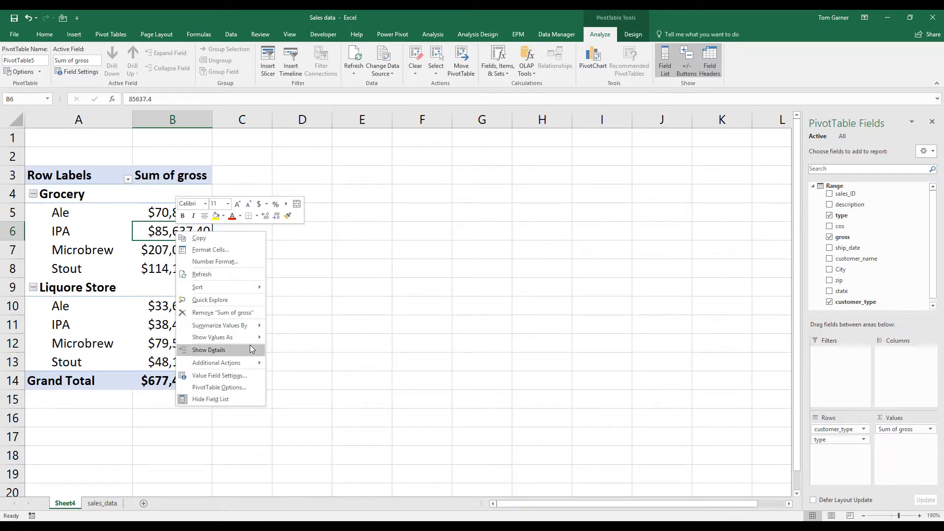
mouse_move(254, 342)
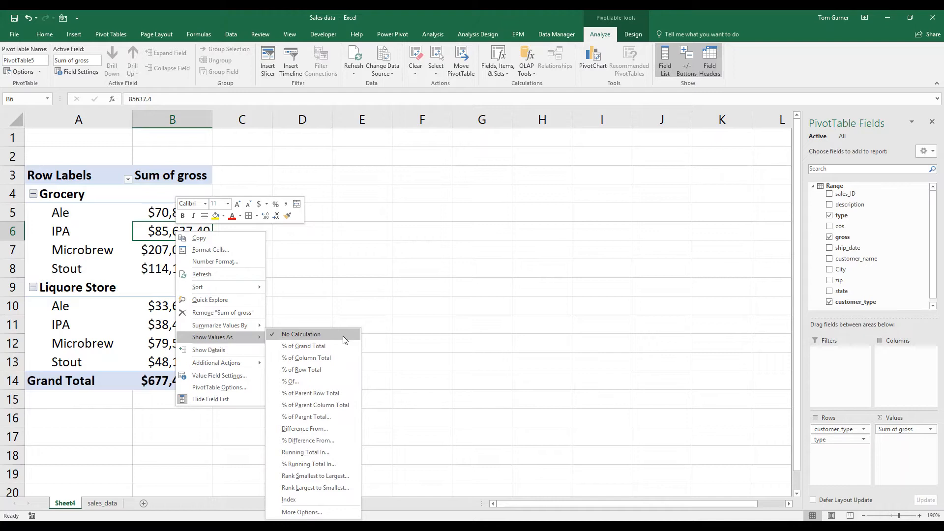
left_click(313, 360)
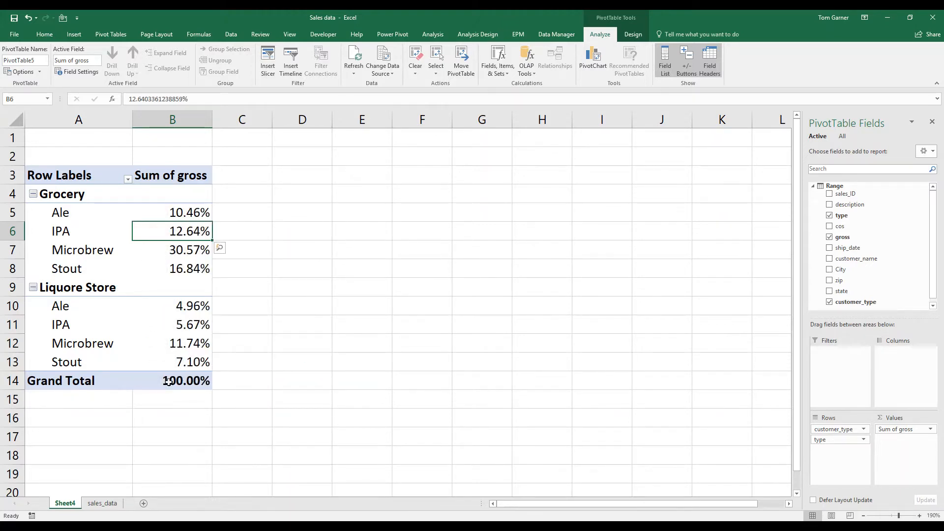
- Turn on subtotals for customer_type in the pivot table and examine each customer type's share of gross
left_click(201, 379)
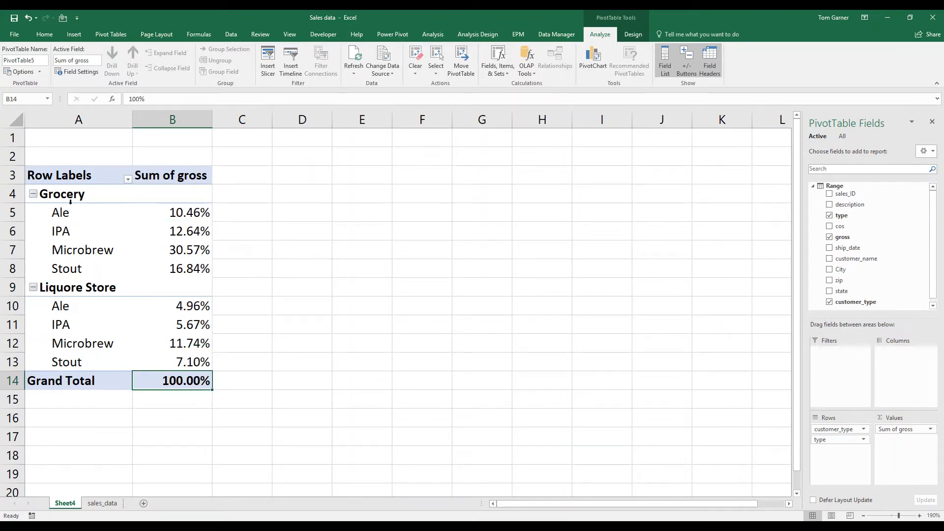
left_click_drag(83, 194, 190, 212)
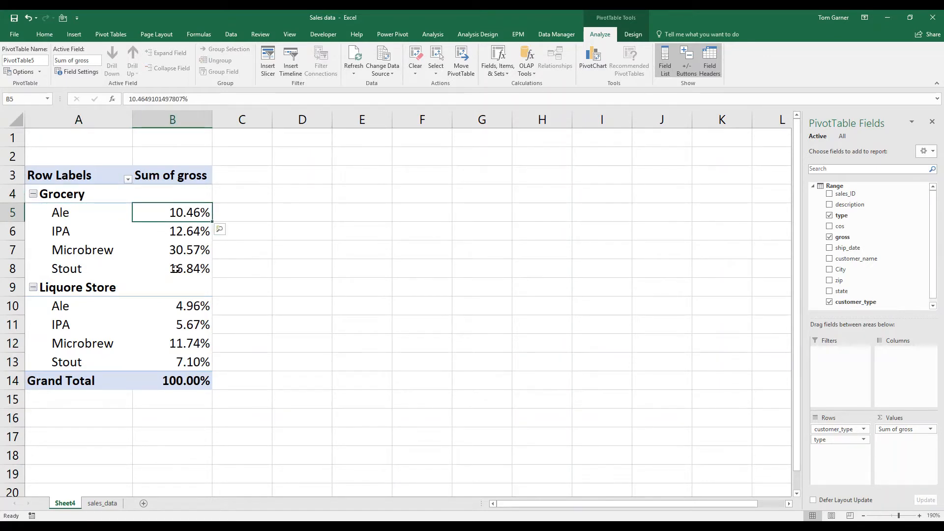
right_click(118, 294)
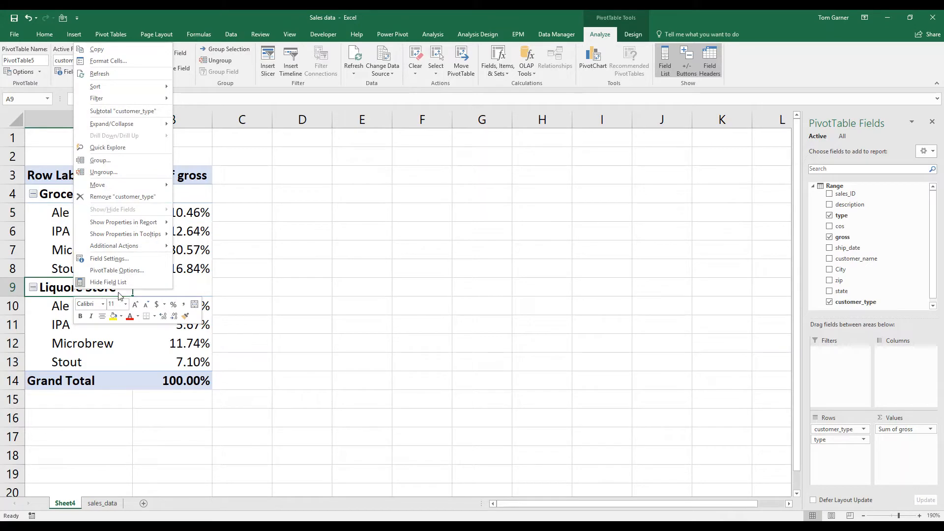
left_click(129, 114)
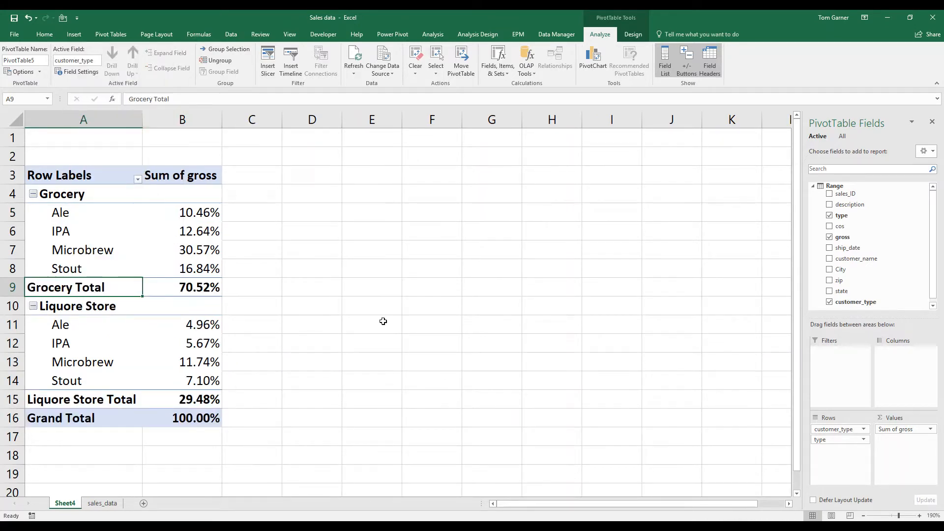
left_click(193, 286)
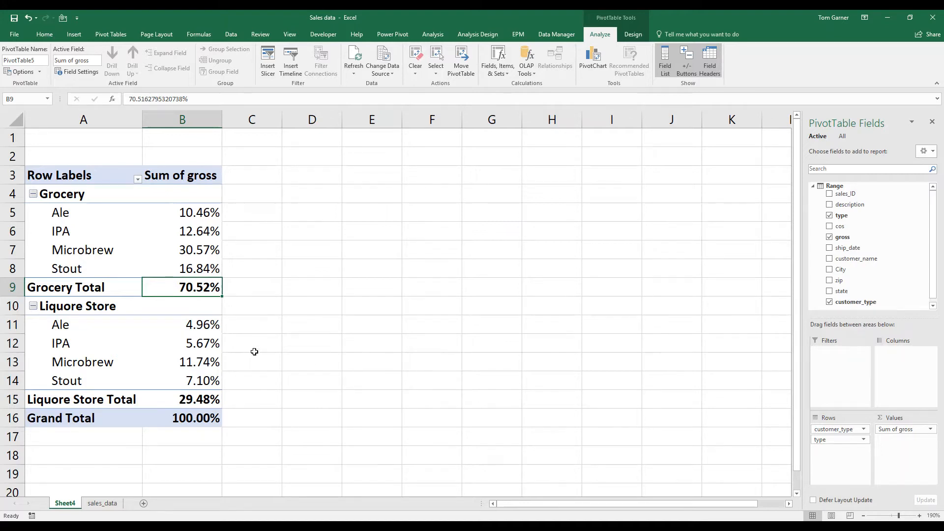
left_click(189, 123)
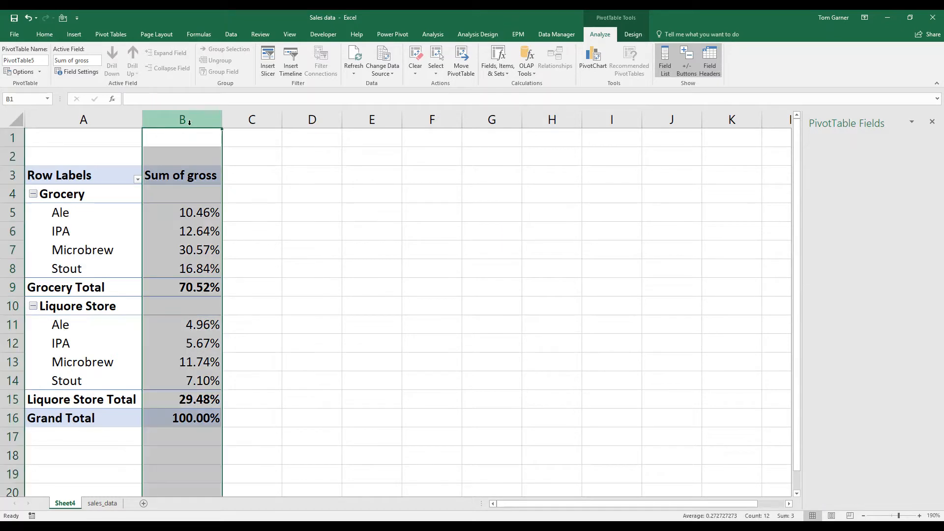
- Add ship_date to the pivot columns, keep only its month grouping, and examine January's gross percentages
left_click(182, 345)
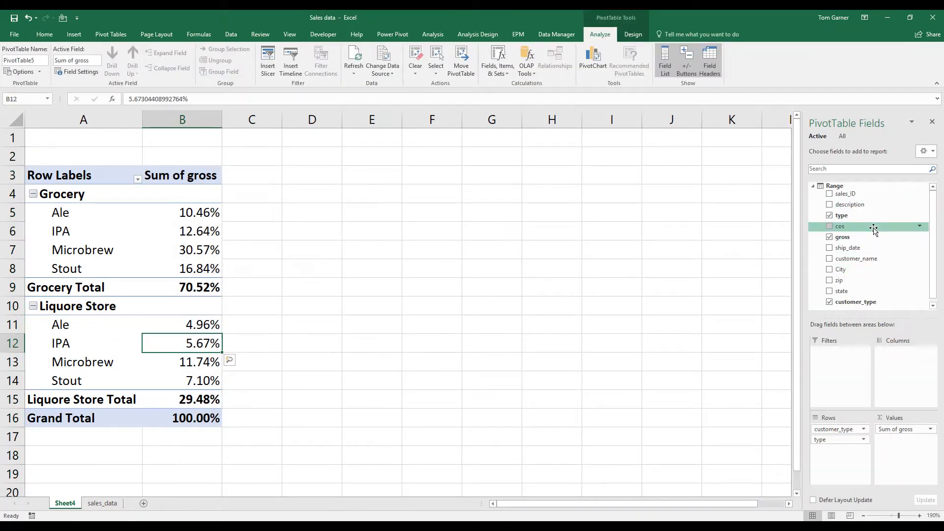
left_click_drag(889, 250, 892, 354)
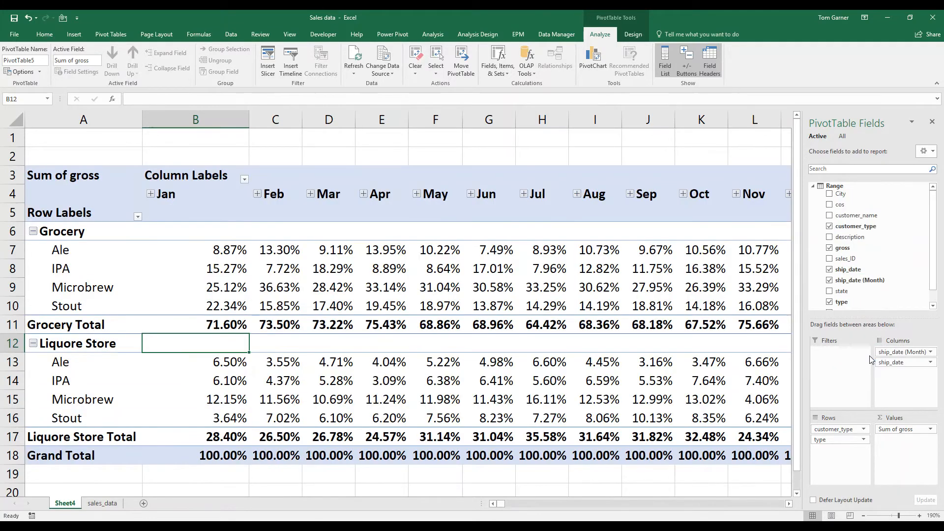
left_click_drag(891, 363, 644, 492)
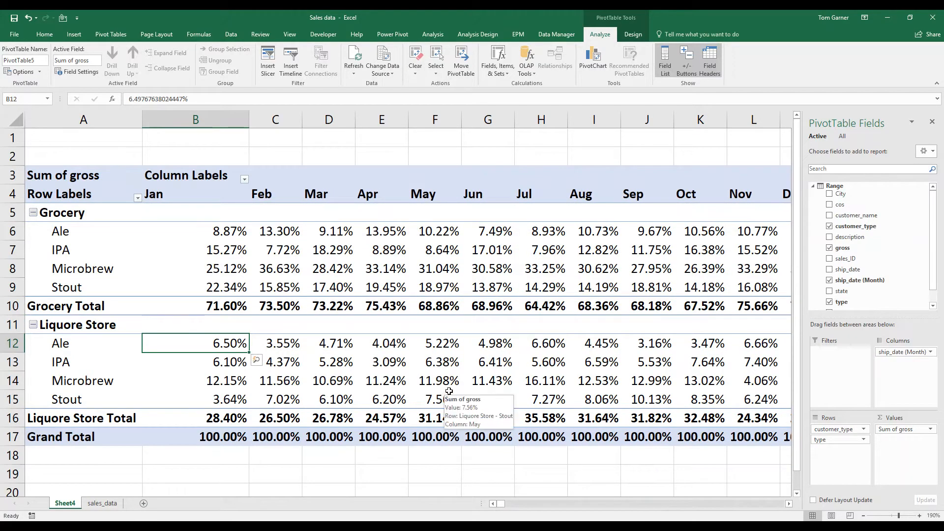
scroll(452, 384, "down", 3, "ctrl")
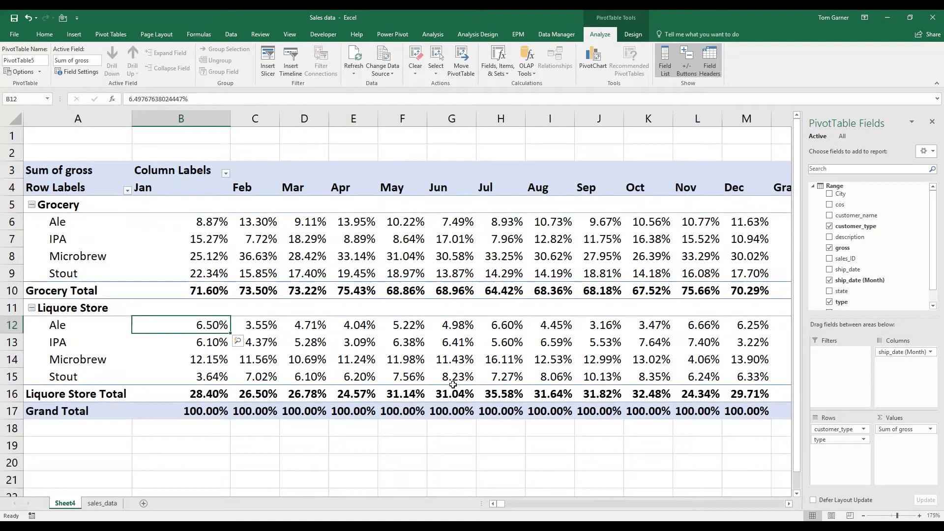
left_click_drag(208, 386, 193, 215)
left_click(193, 213)
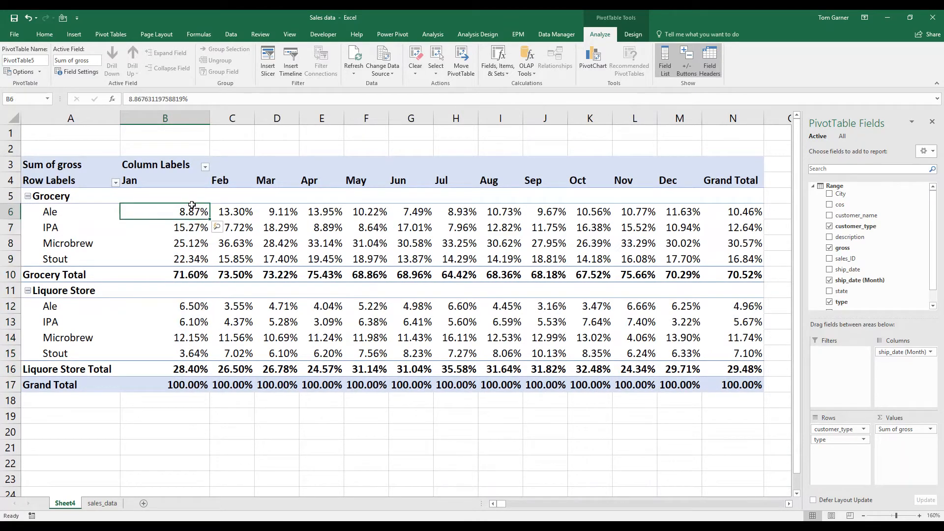
left_click(156, 180)
left_click_drag(182, 212, 180, 255)
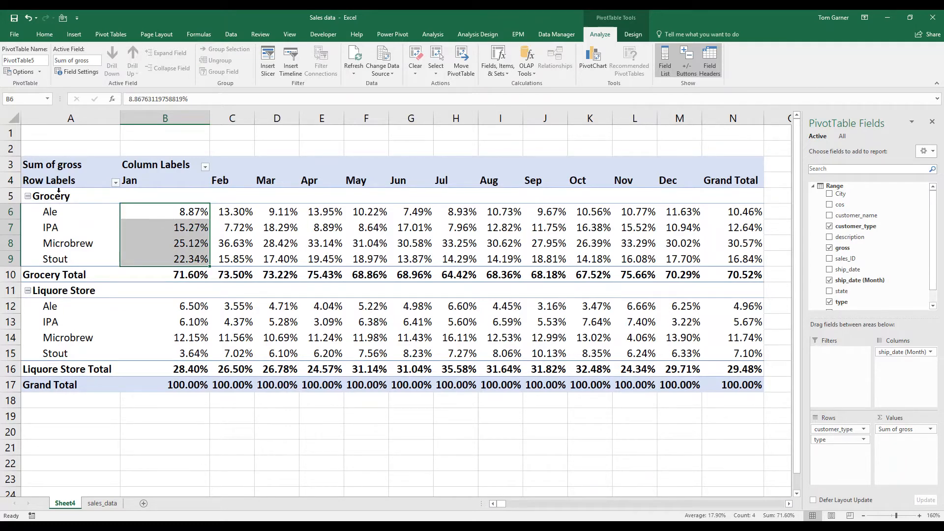
- Remove customer_type from the pivot rows and examine January's gross share by product type
left_click(195, 214)
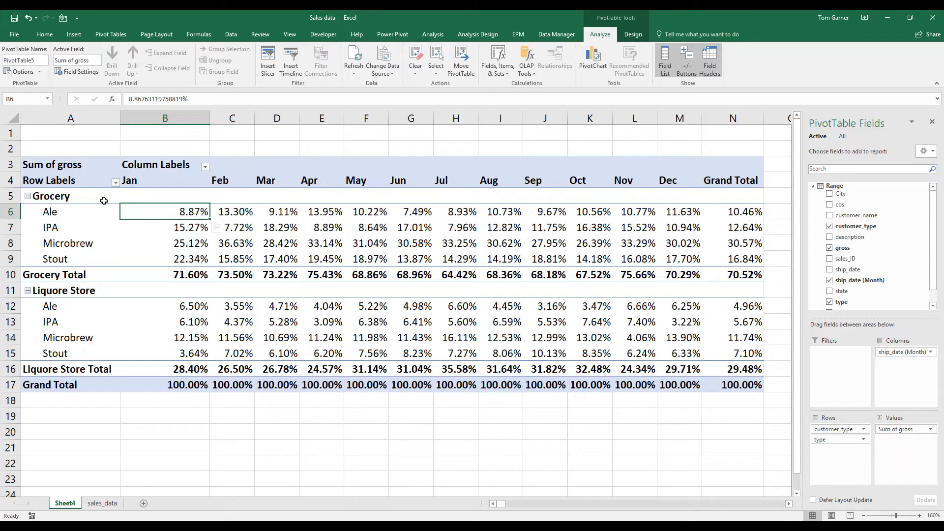
left_click(70, 195)
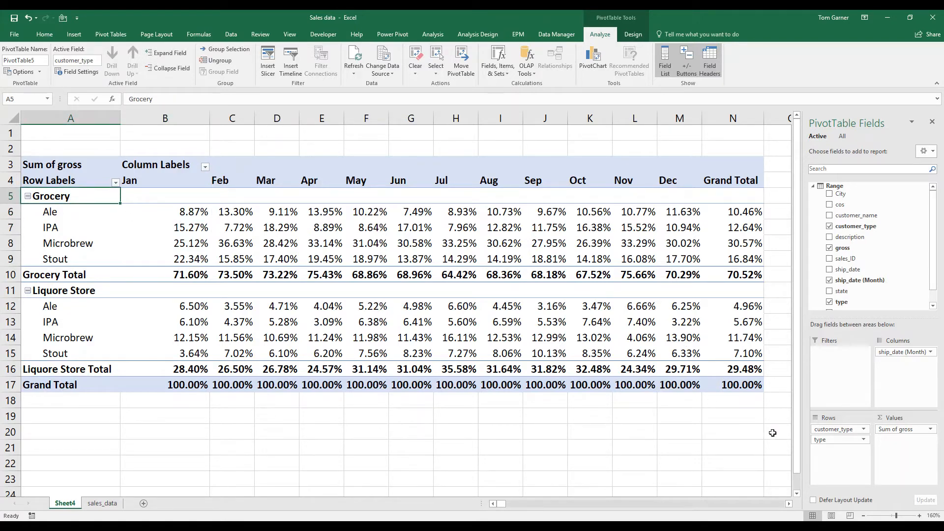
left_click_drag(835, 429, 775, 518)
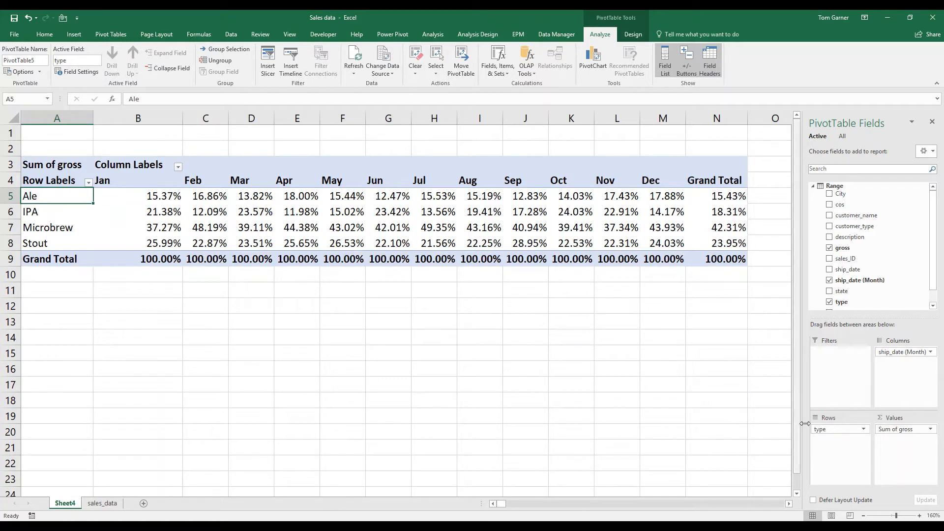
left_click(152, 197)
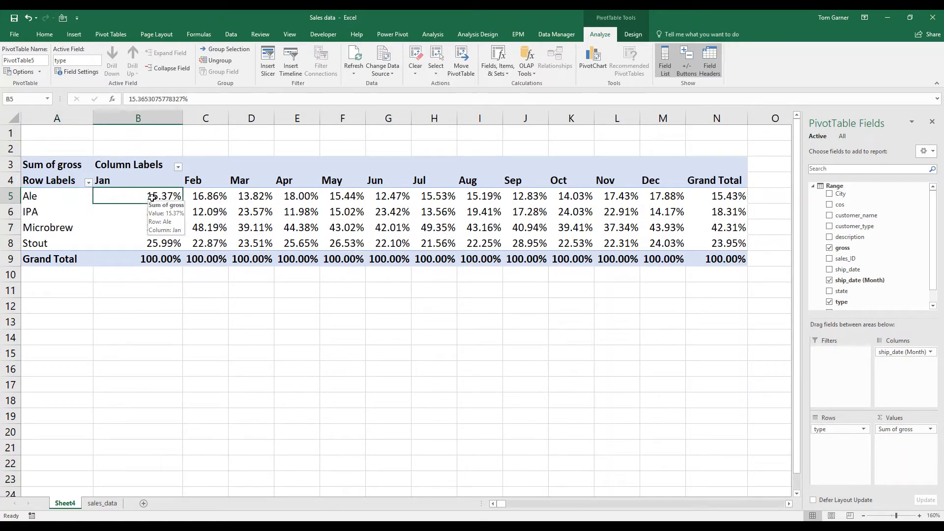
left_click_drag(153, 197, 148, 244)
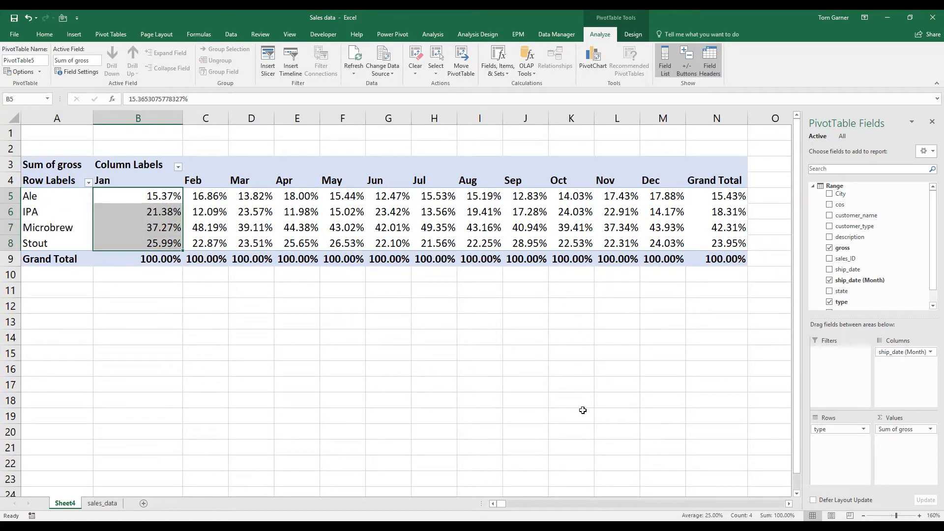
left_click(154, 119)
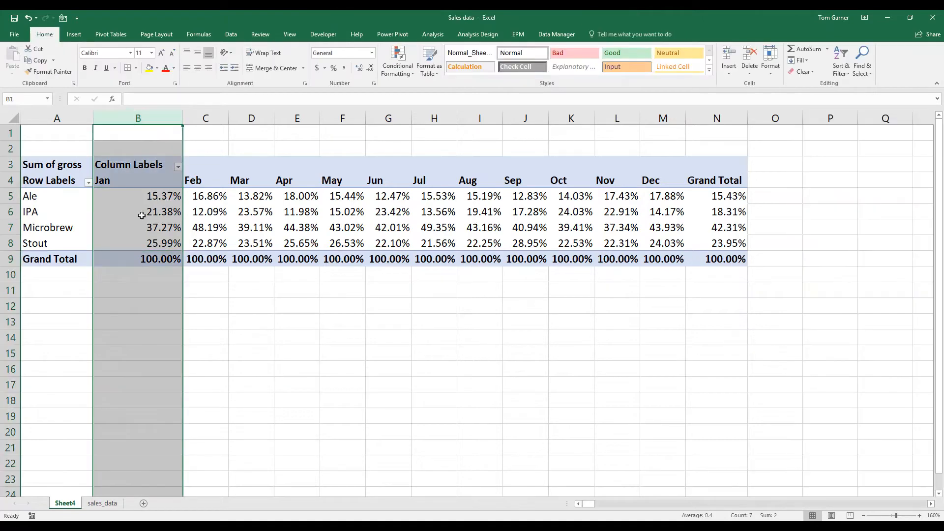
left_click_drag(139, 200, 135, 244)
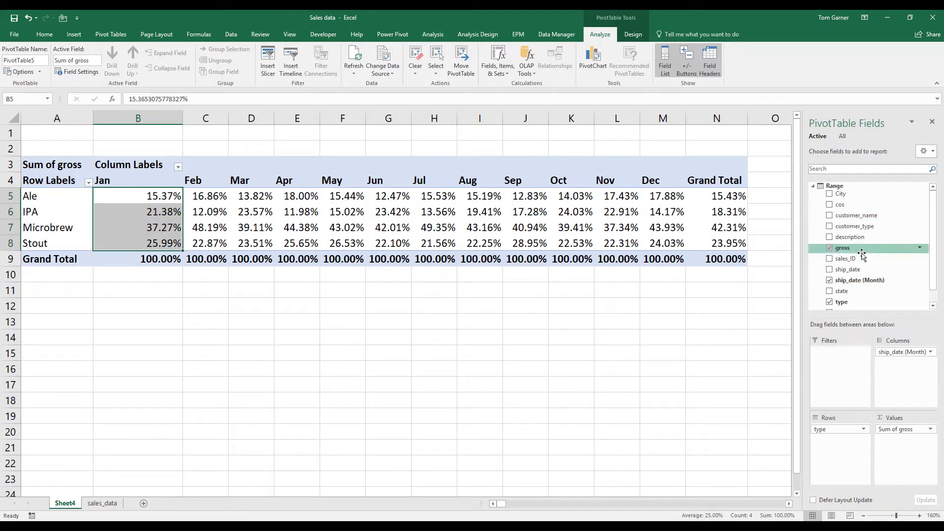
- Try customer_name as the outer row field above type, look through the monthly percentages, and remove it again
left_click_drag(854, 216, 834, 424)
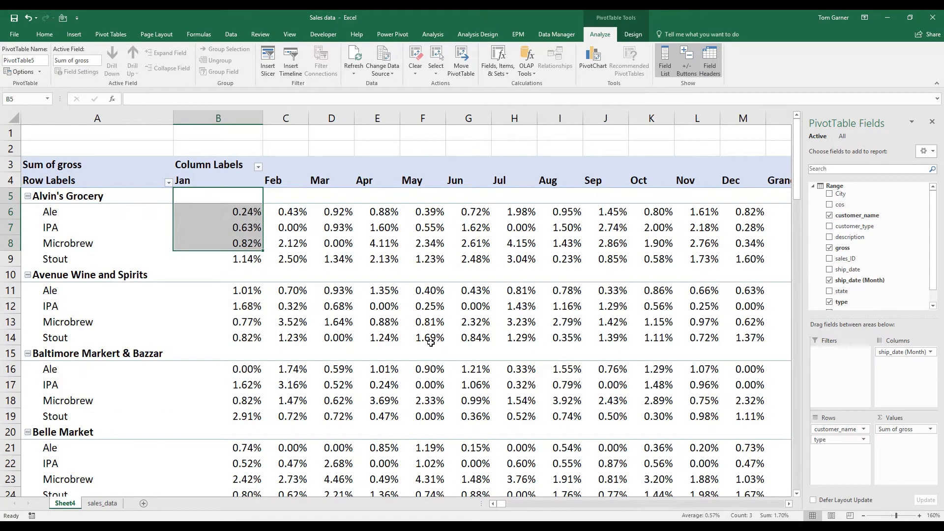
left_click(348, 354, "ctrl")
scroll(349, 353, "down", 3)
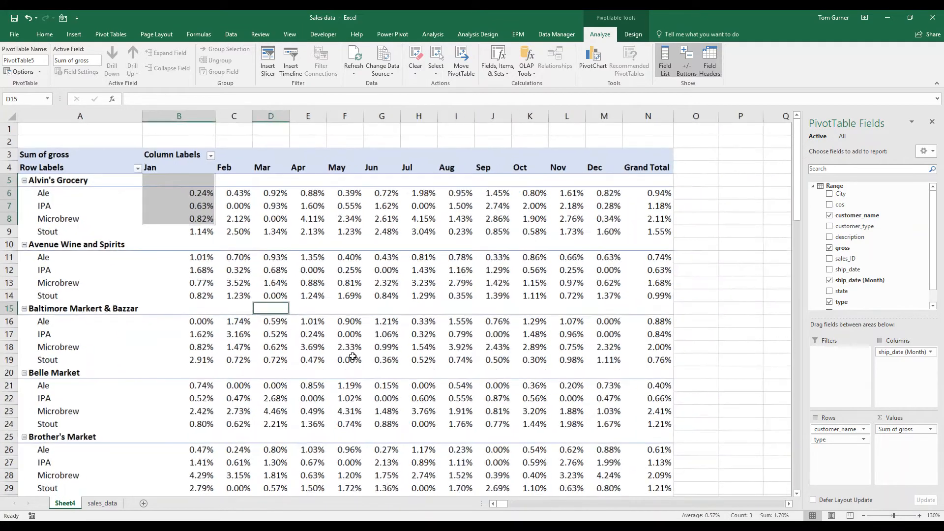
scroll(353, 356, "down", 3)
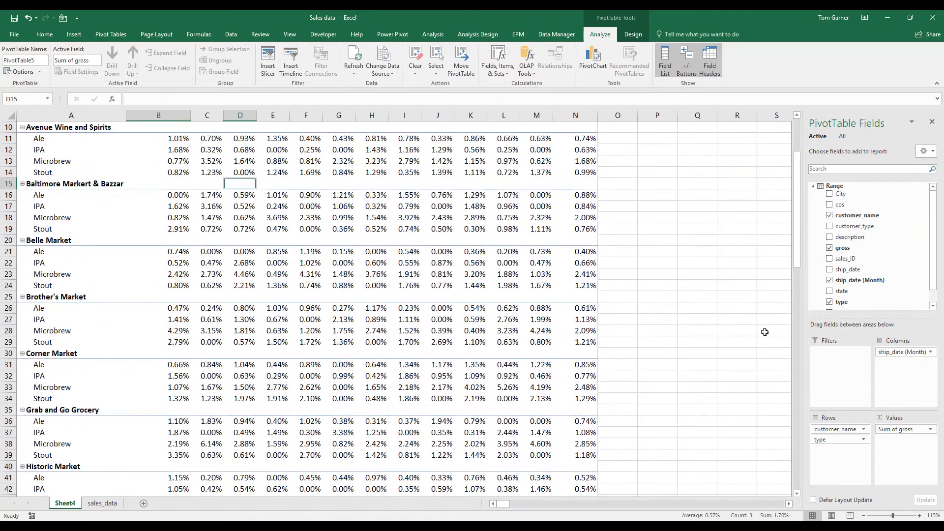
left_click_drag(866, 216, 785, 432)
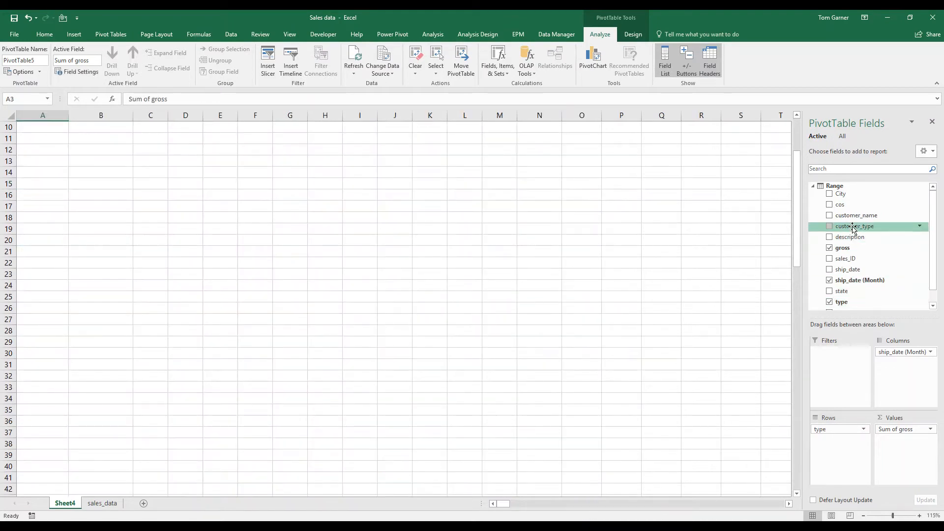
- Add customer_type back above type in the pivot rows, hide the field list, and examine the column totals
left_click_drag(879, 227, 810, 427)
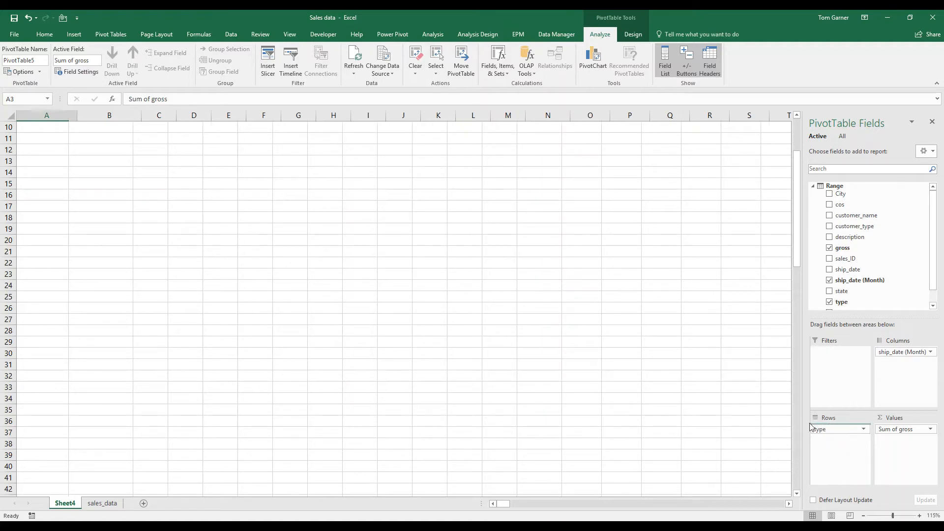
scroll(340, 291, "up", 3)
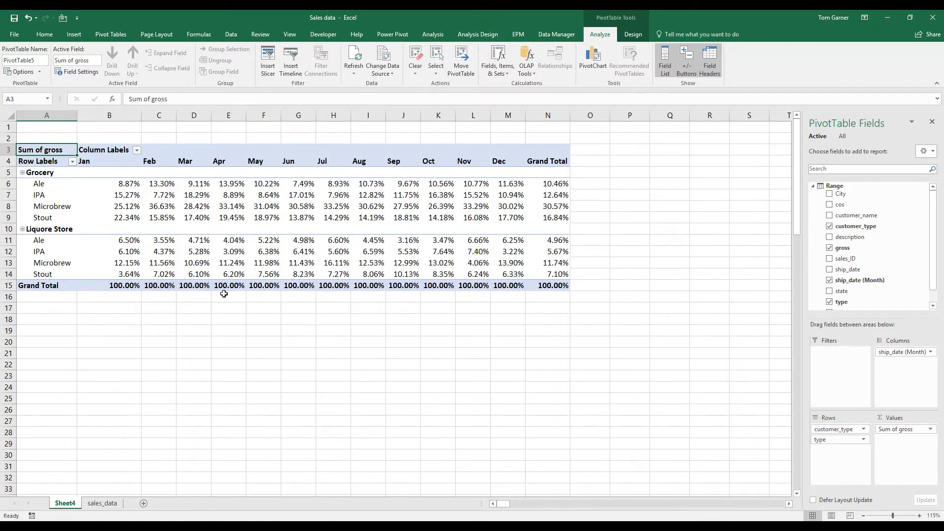
scroll(224, 294, "up", 3)
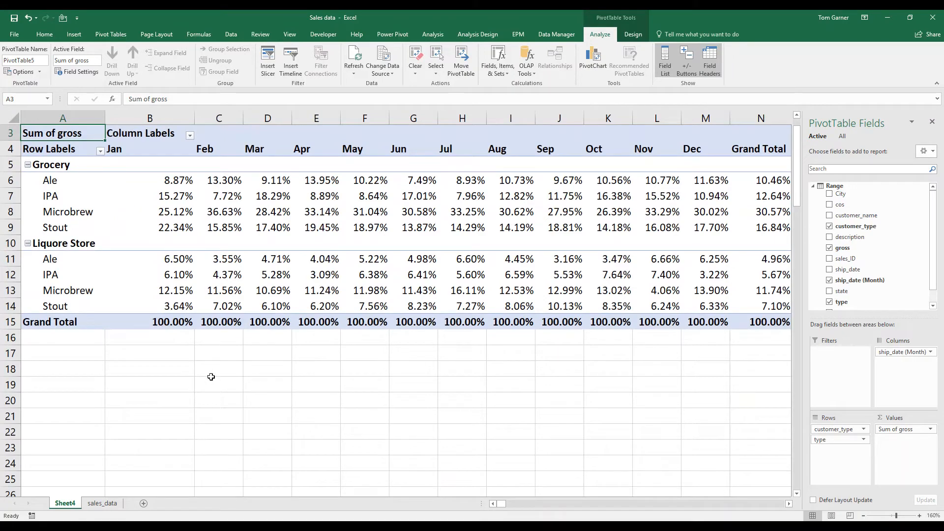
left_click(931, 122)
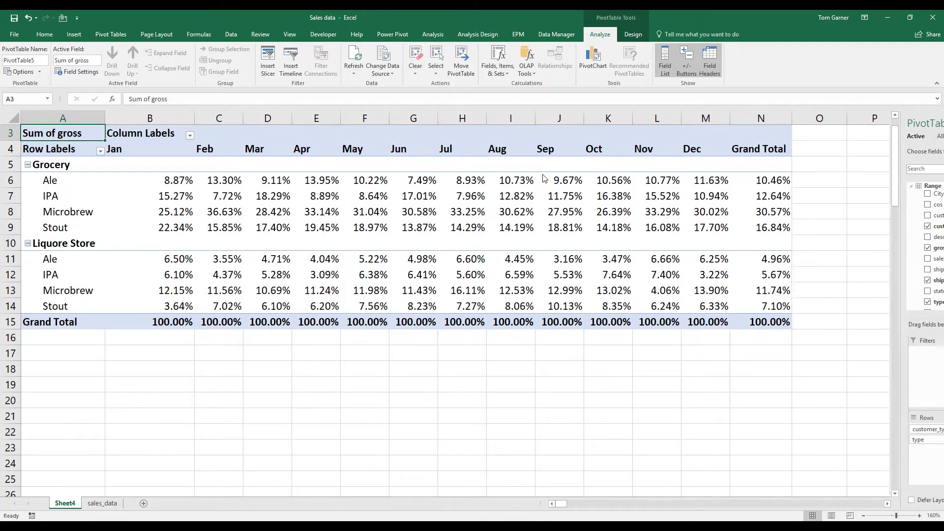
left_click(166, 112)
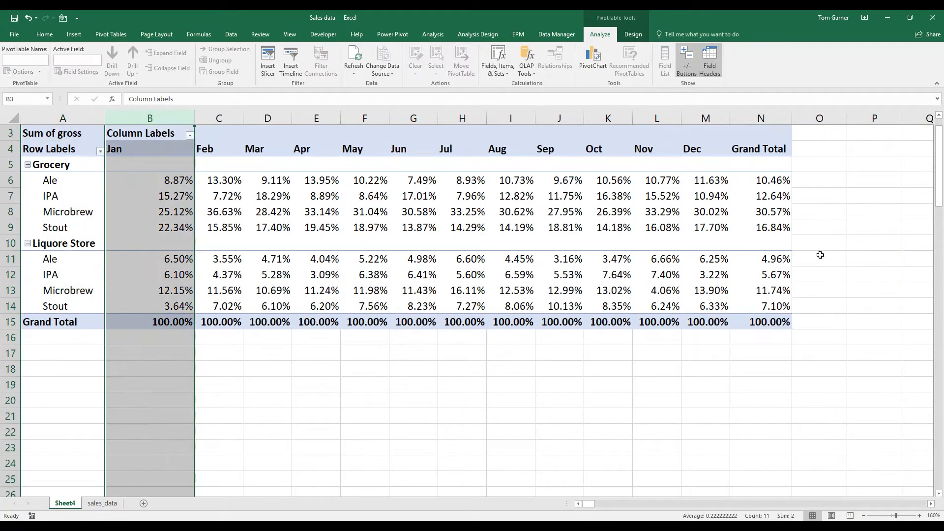
left_click(782, 323)
left_click_drag(782, 324, 38, 164)
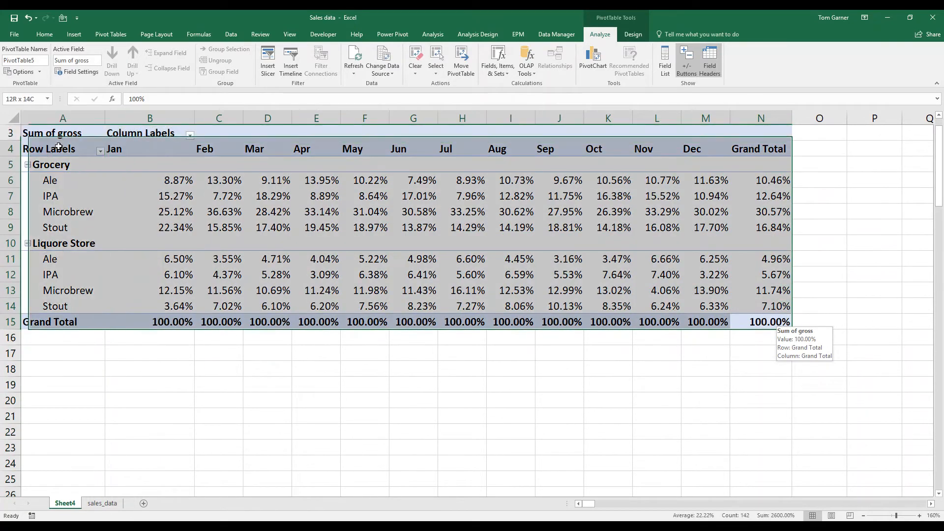
- Show the Sum of gross values as % of Grand Total and examine the total row
left_click(179, 180)
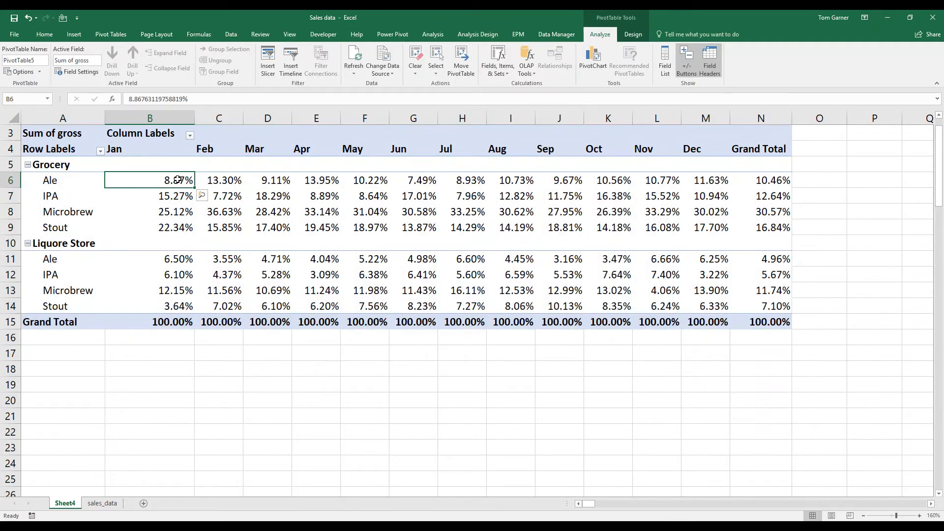
right_click(178, 181)
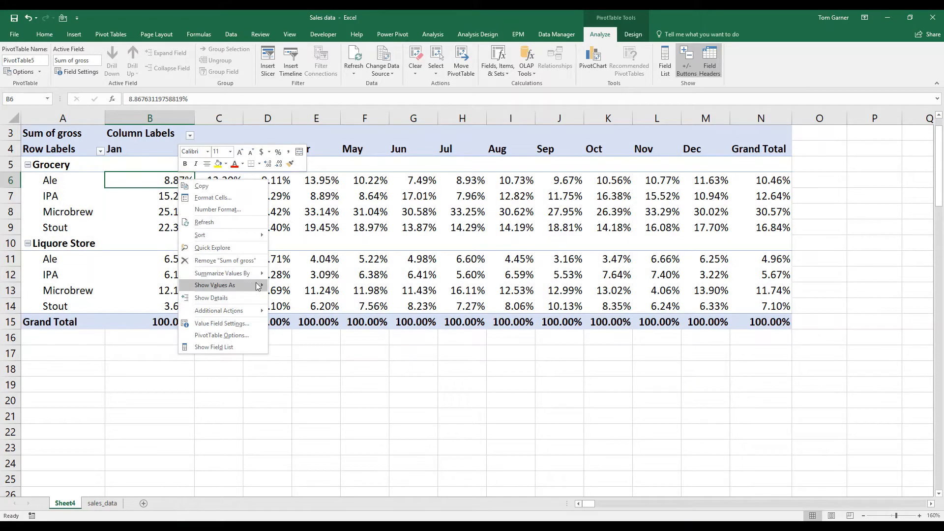
mouse_move(262, 289)
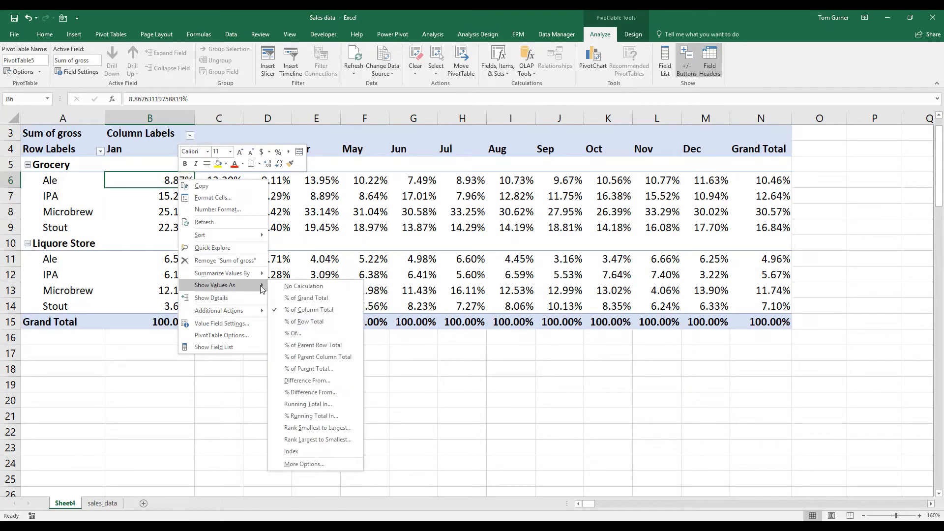
left_click(323, 299)
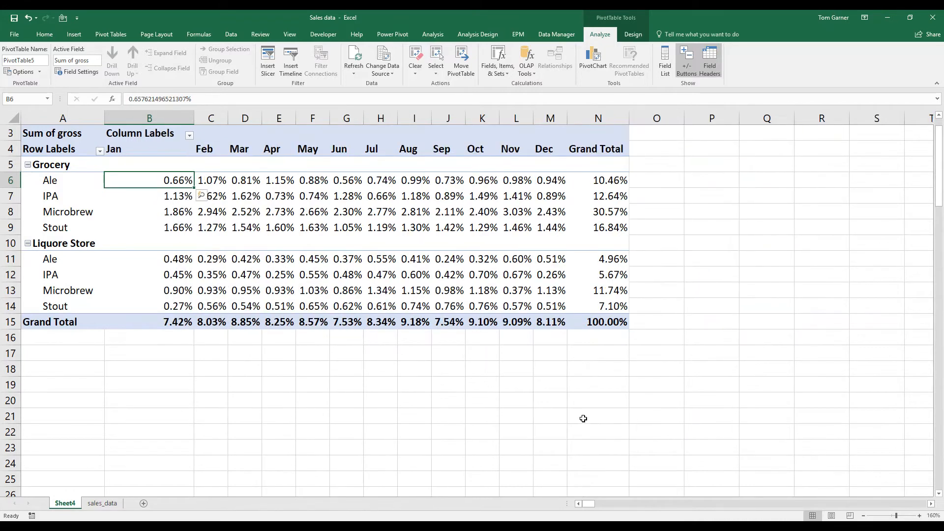
scroll(584, 417, "up", 1)
left_click(615, 352)
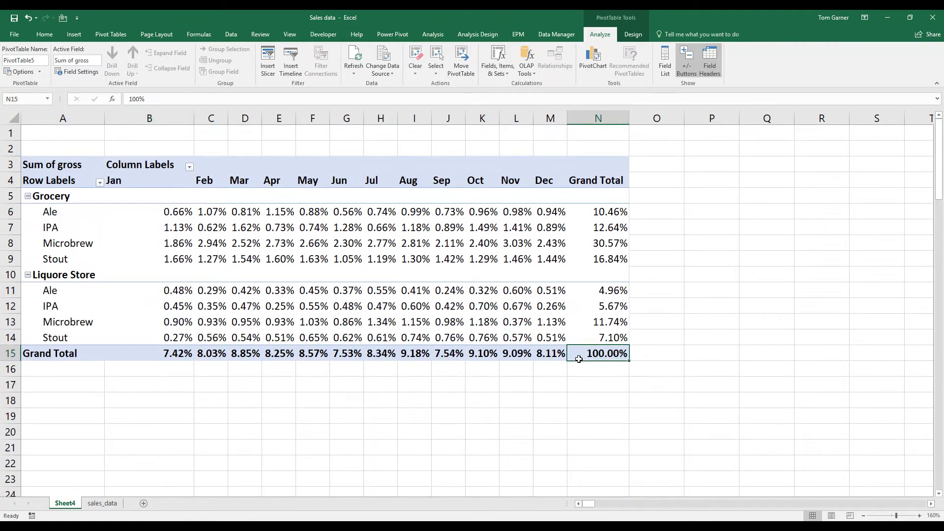
left_click(175, 357)
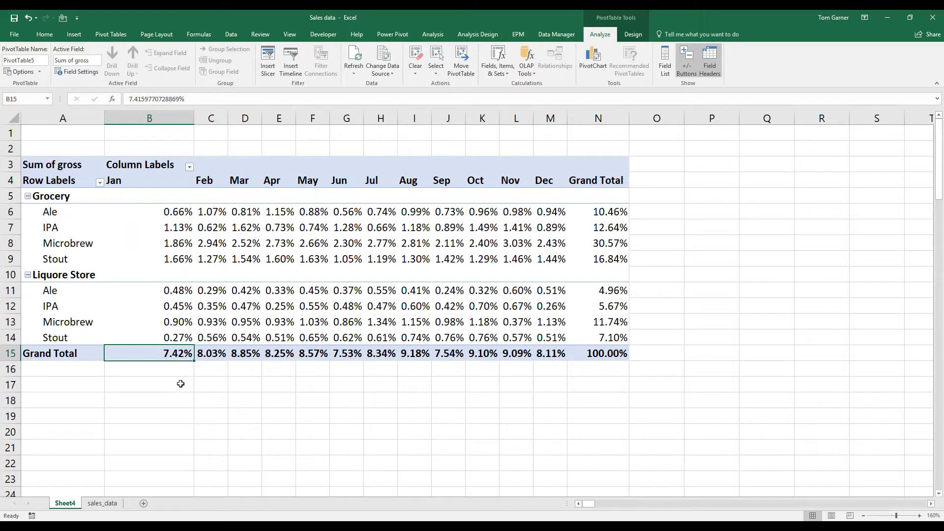
- Examine the overall Grand Total, the January Liquore Store percentages and the January Grocery Microbrew share
left_click(595, 347)
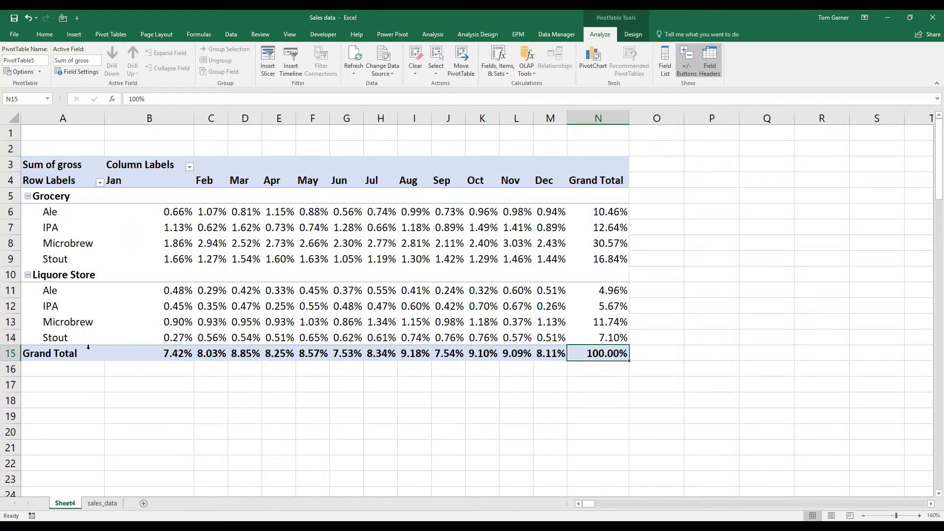
left_click_drag(159, 343, 172, 290)
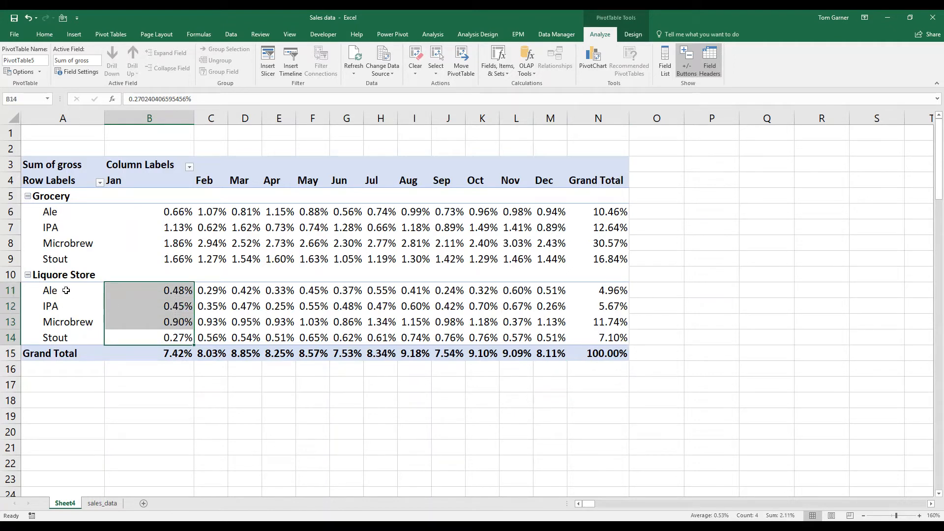
left_click(101, 277)
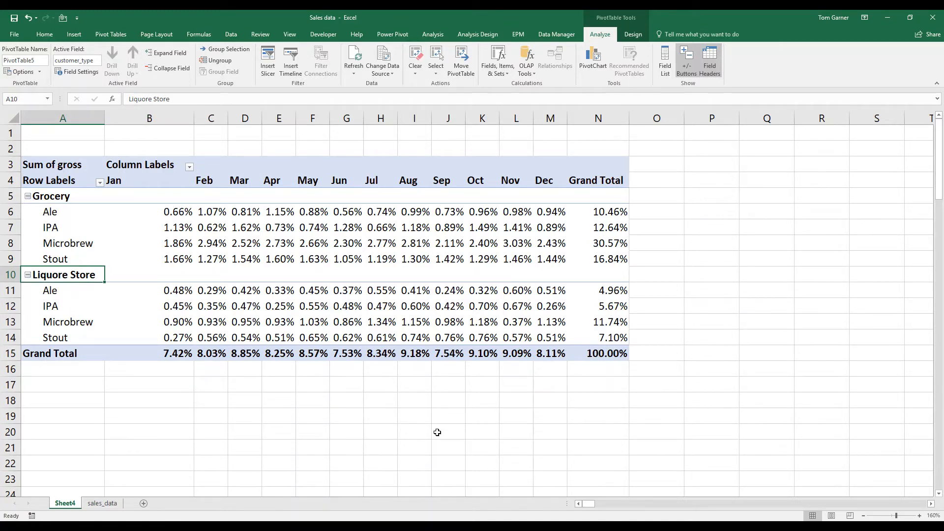
left_click(172, 249)
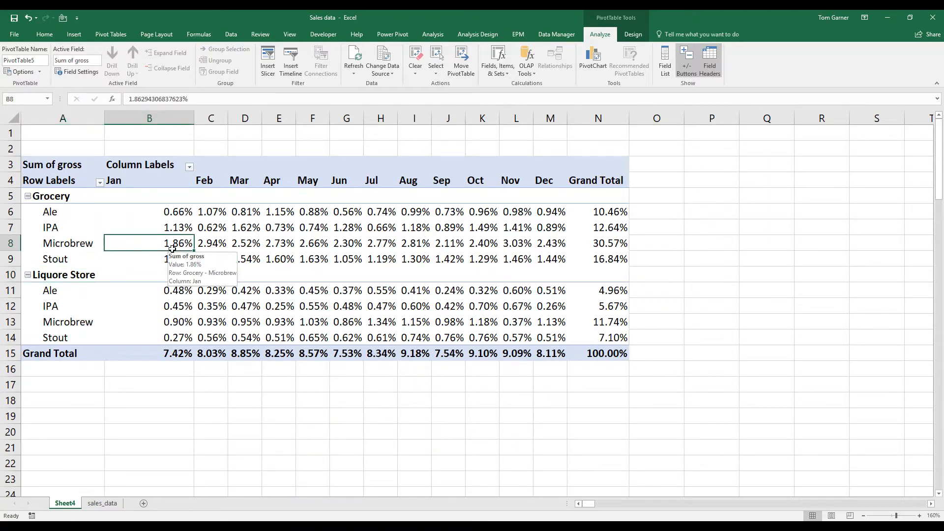
right_click(176, 243)
key("Escape")
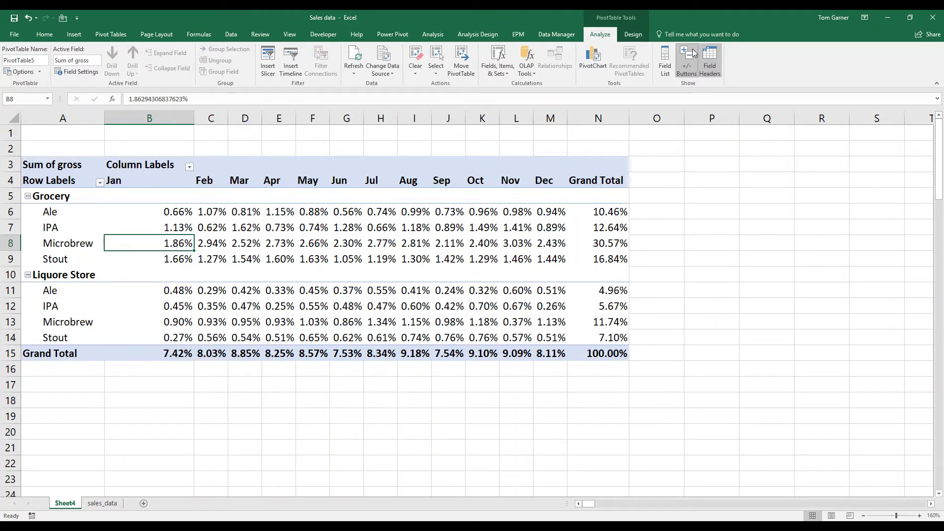
- Show the field list and remove type, customer_type, Sum of gross and ship_date (Month) from the PivotTable
left_click(665, 60)
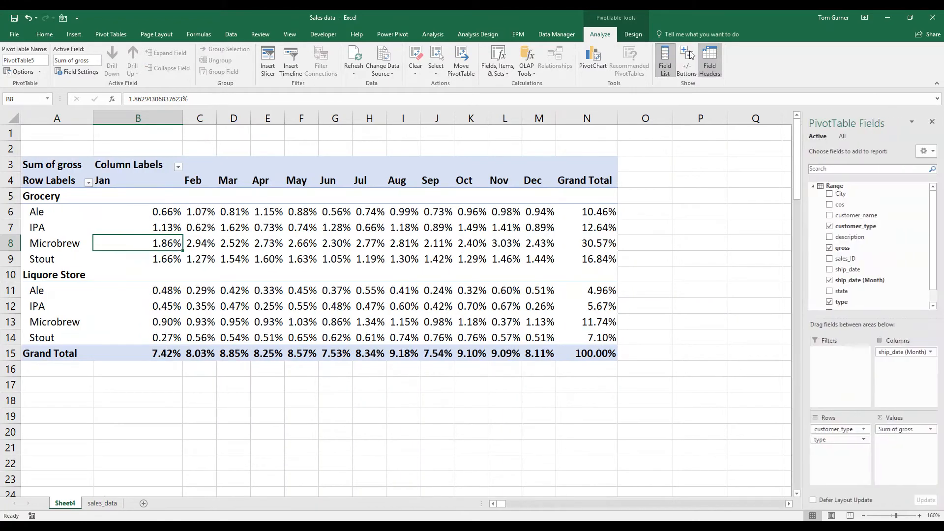
left_click_drag(841, 439, 742, 463)
left_click_drag(843, 429, 664, 427)
left_click_drag(904, 431, 668, 392)
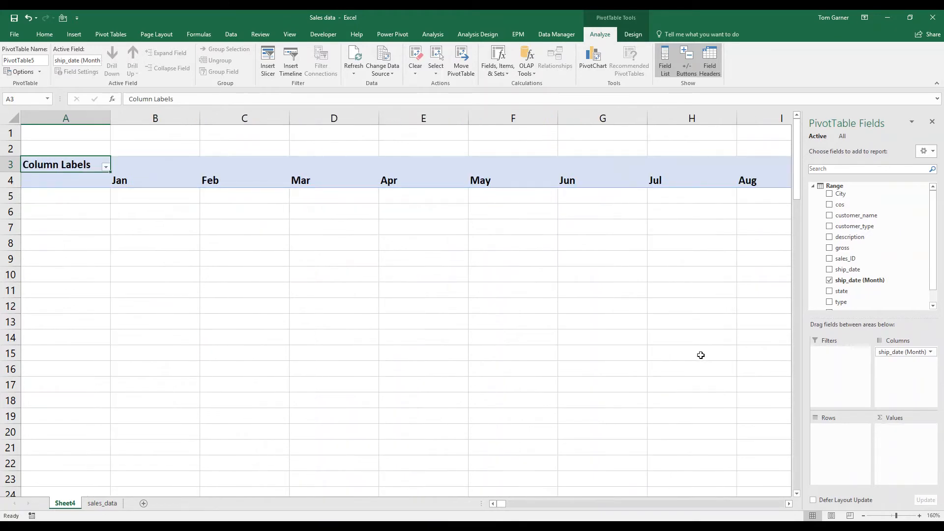
left_click_drag(907, 352, 651, 415)
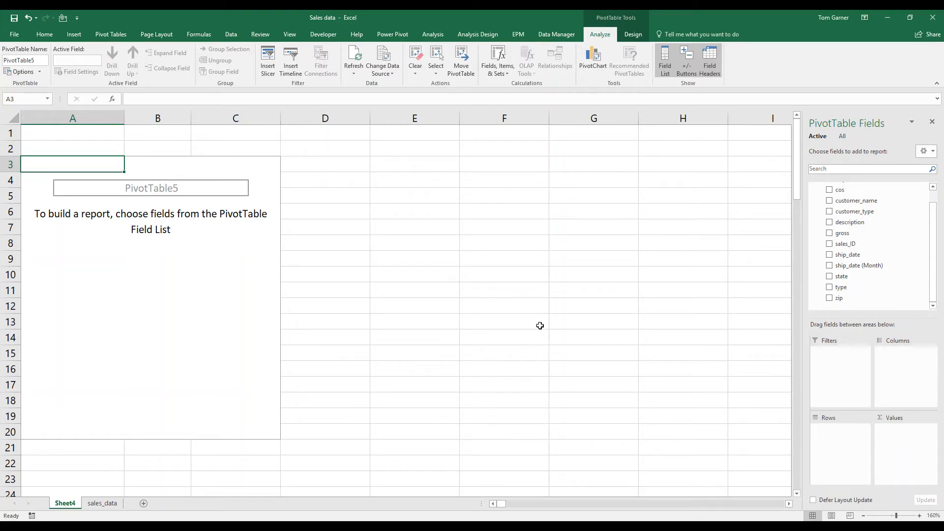
- Build a new layout with description in the rows and Sum of gross in the values
left_click_drag(896, 210, 832, 466)
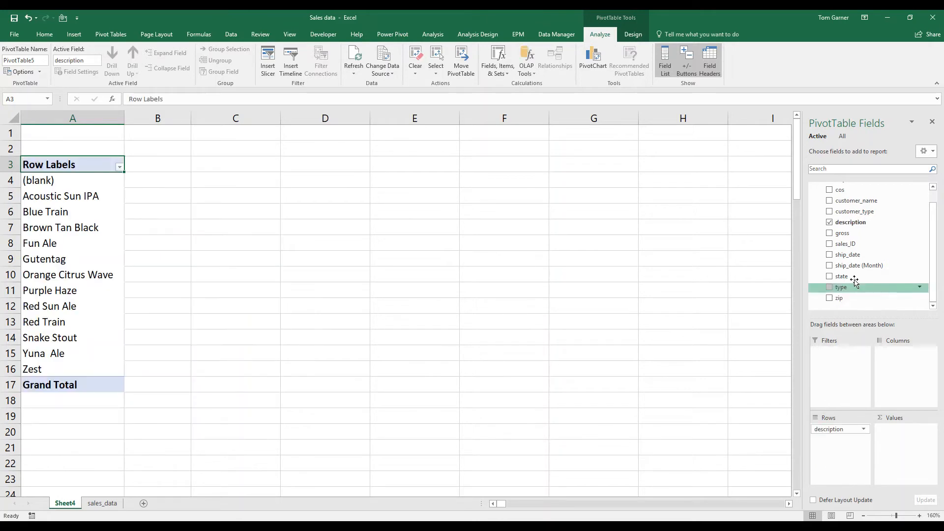
left_click_drag(843, 234, 888, 474)
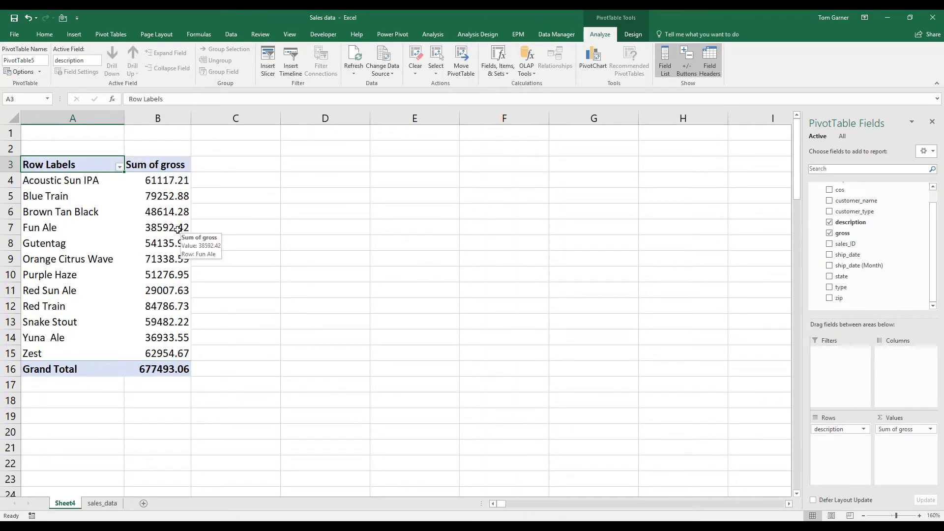
left_click_drag(150, 182, 153, 354)
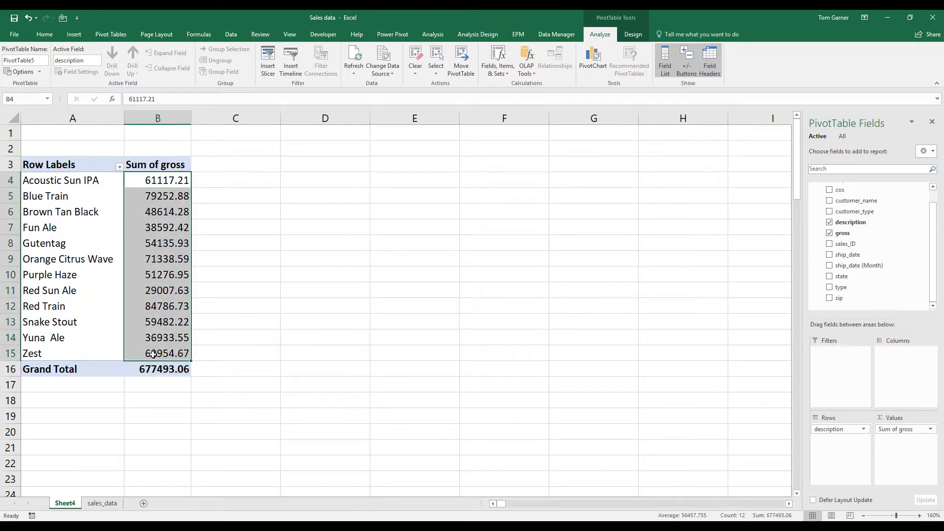
- Sort the products by Sum of gross from largest to smallest and review the ranking
right_click(163, 223)
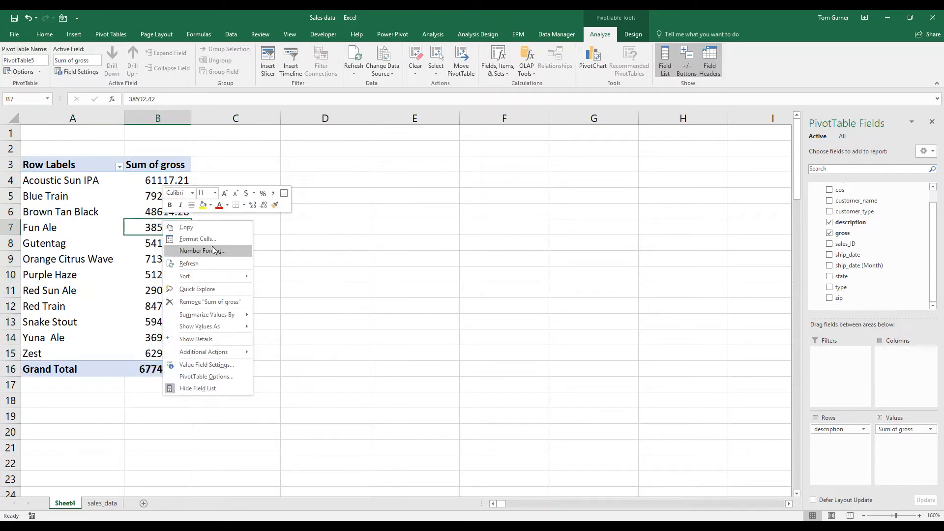
mouse_move(231, 277)
left_click(300, 288)
left_click(86, 183)
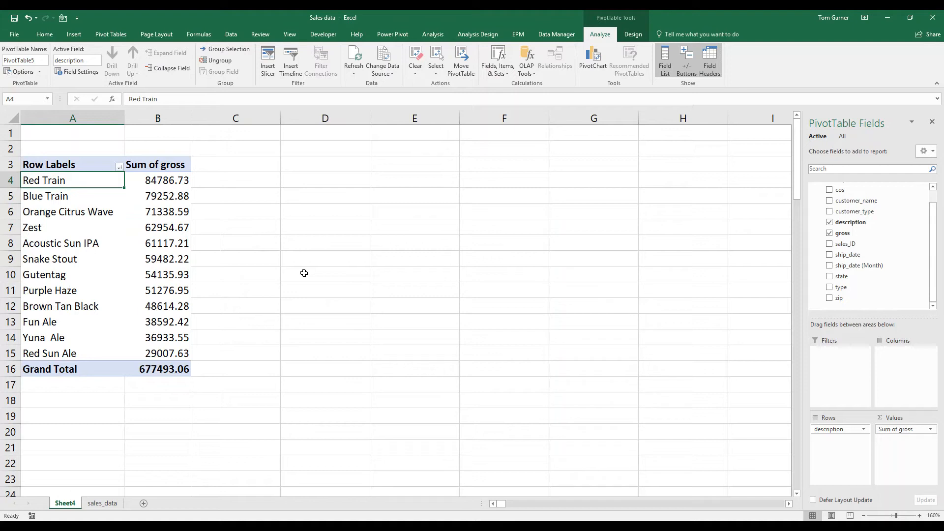
left_click_drag(157, 197, 137, 350)
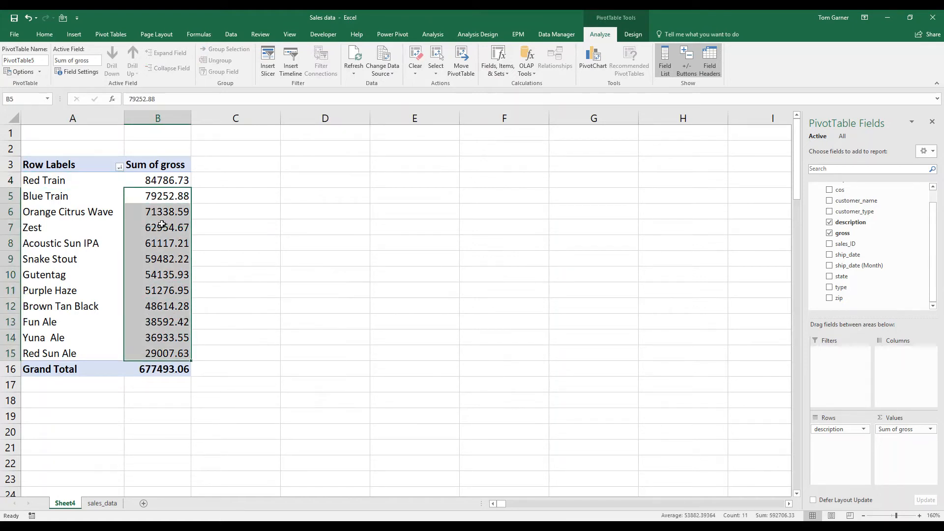
- Show the Sum of gross values as % Of, with description as base field and Red Train as base item
left_click(162, 196)
right_click(163, 199)
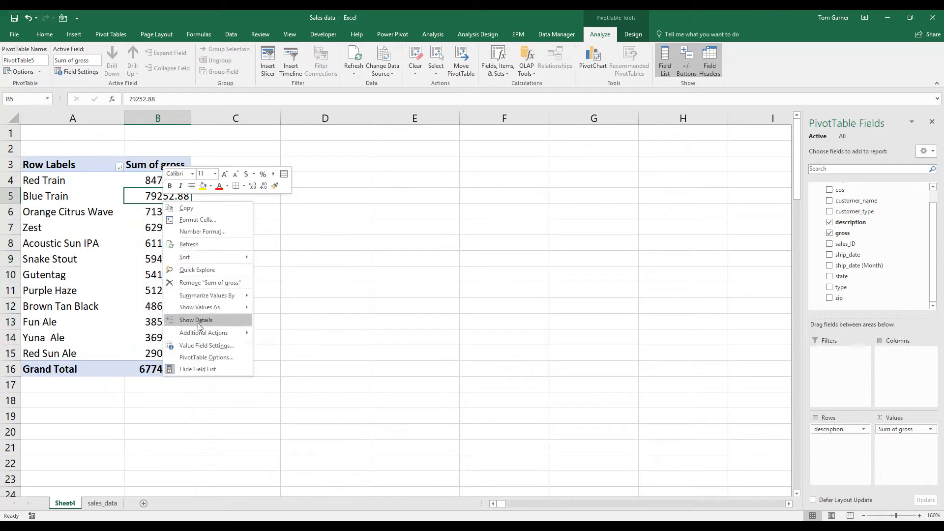
mouse_move(242, 299)
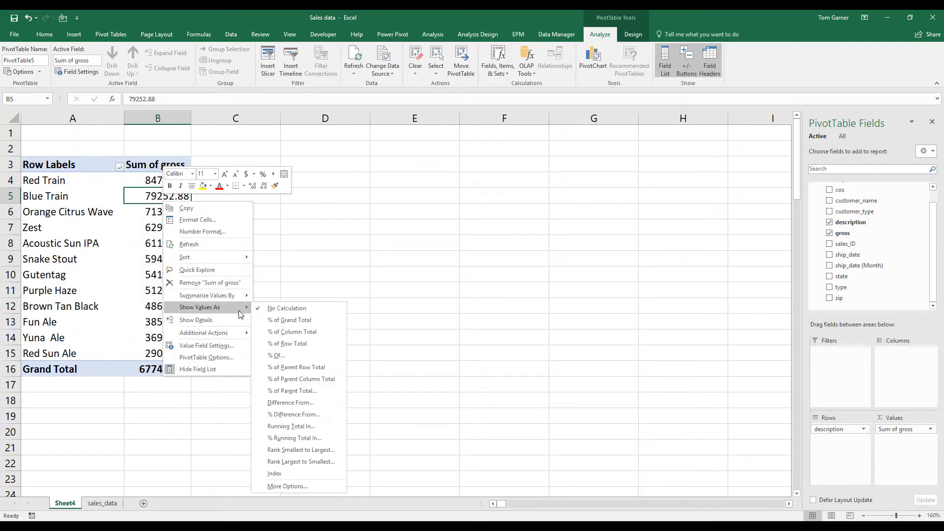
left_click(314, 355)
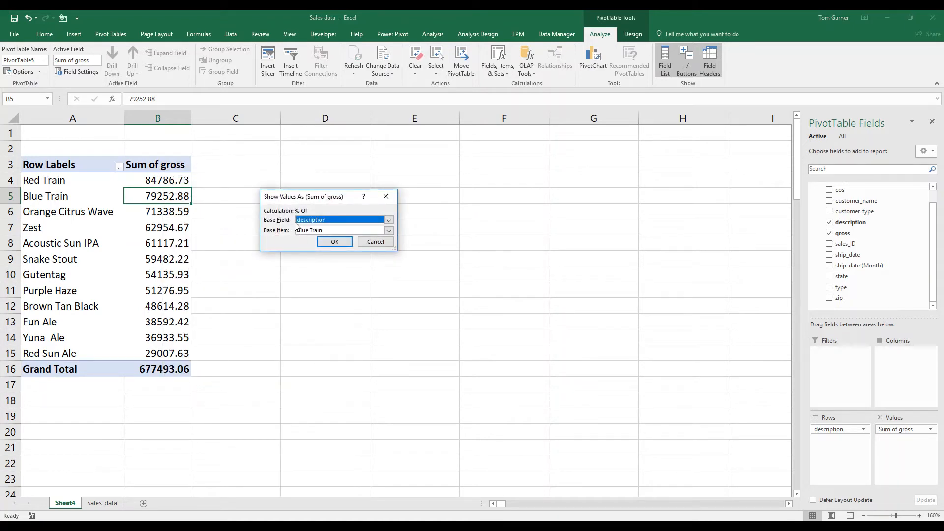
left_click(389, 230)
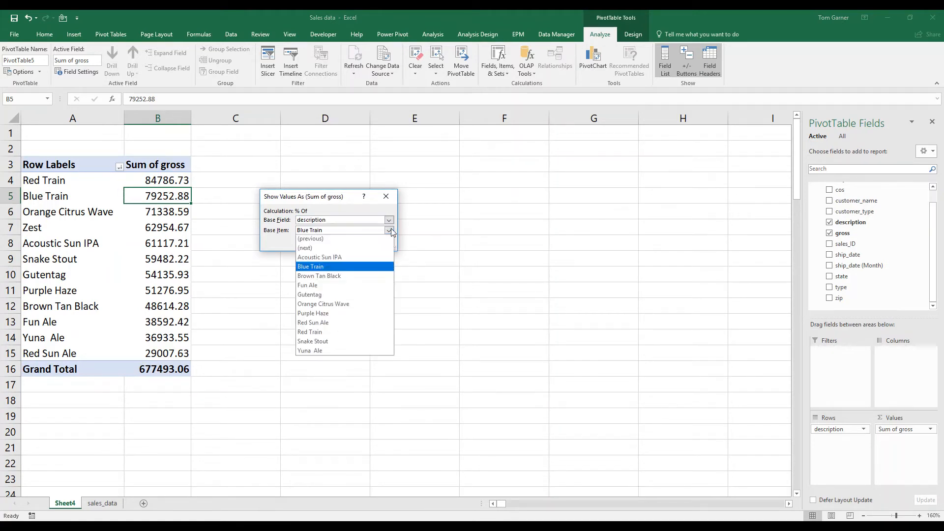
left_click(362, 333)
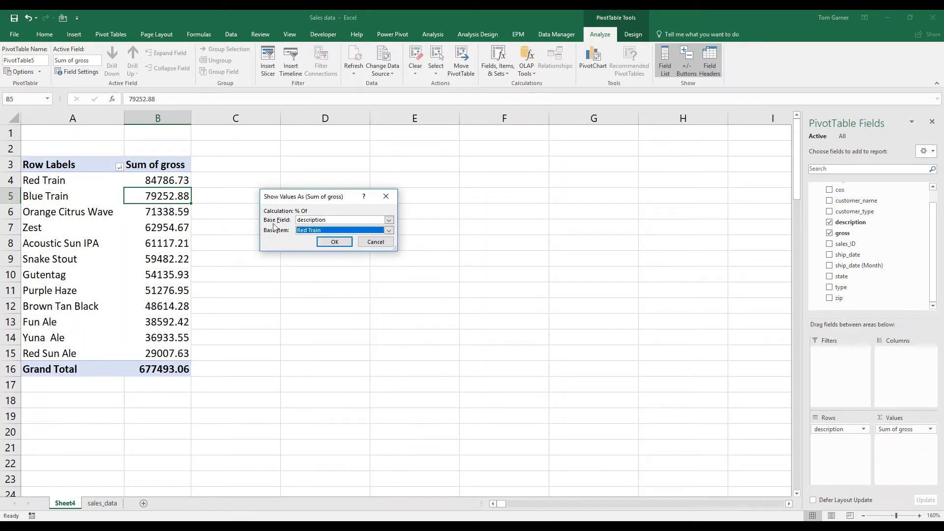
left_click(337, 242)
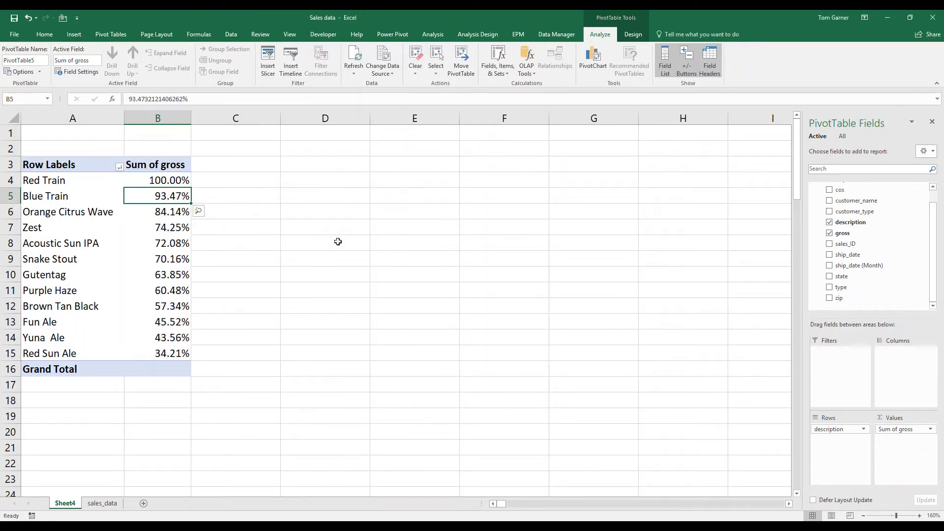
- Compare the Red Train base percentage with the Blue Train percentage
left_click(167, 185)
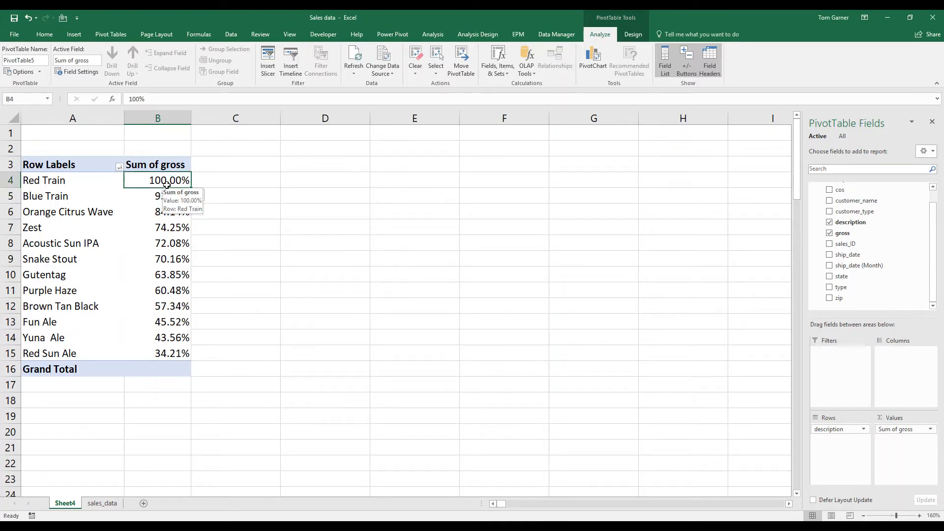
left_click(233, 241)
left_click(172, 199)
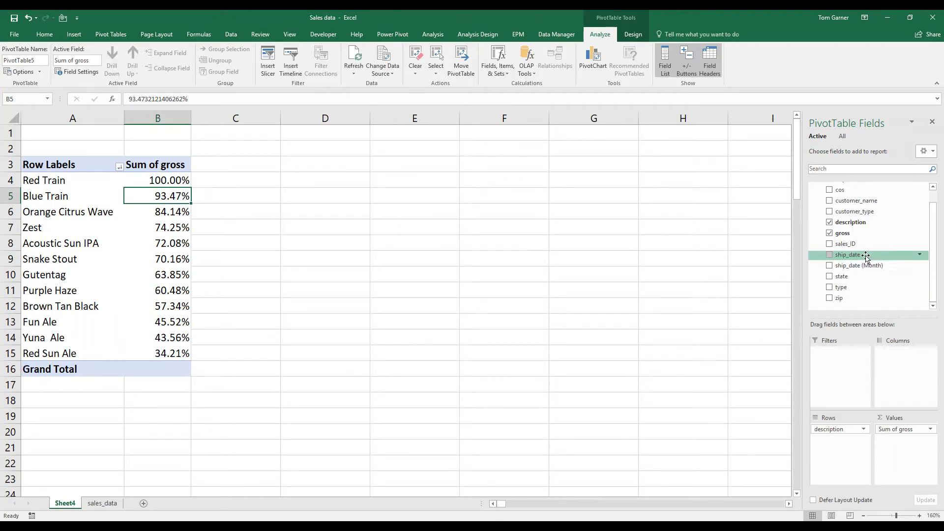
- Add state above description in the pivot rows and look through each state's product percentages
left_click_drag(853, 276, 829, 428)
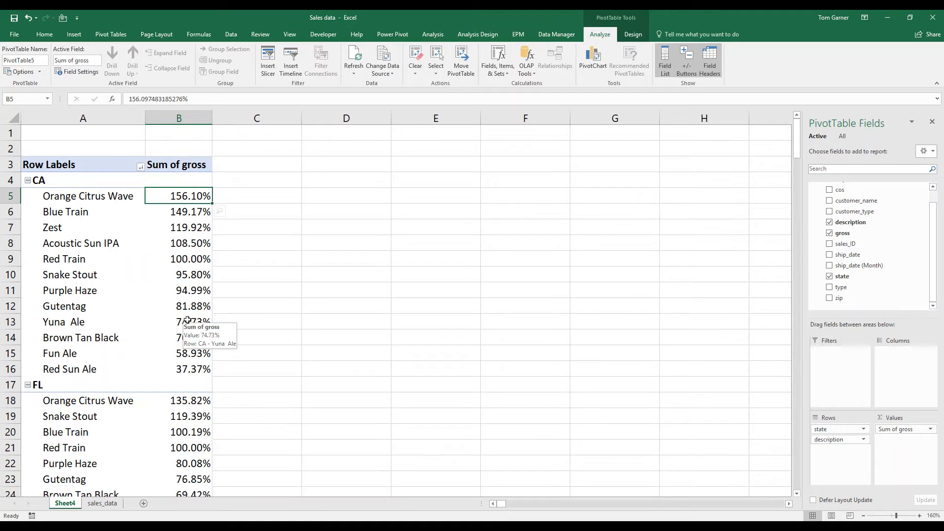
scroll(187, 321, "down", 7)
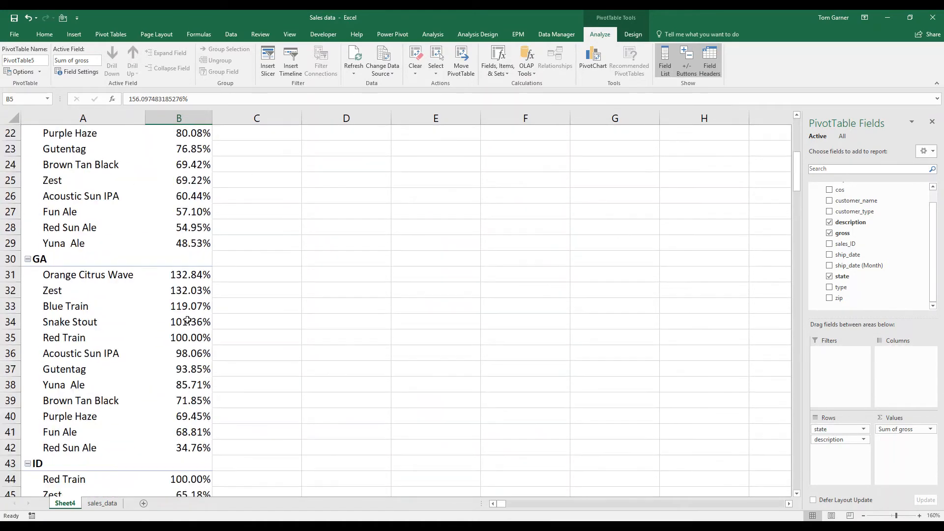
scroll(191, 317, "up", 3)
scroll(190, 317, "up", 4)
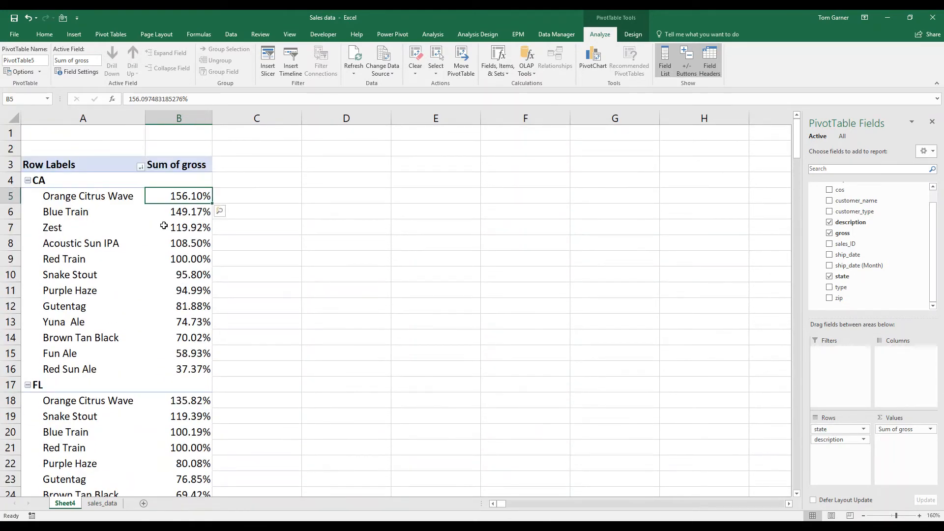
left_click(189, 211)
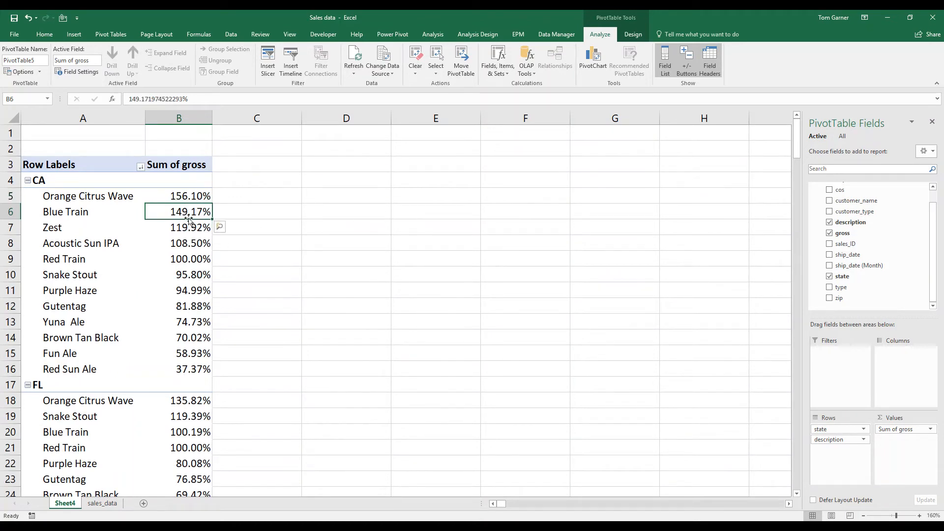
left_click(182, 199)
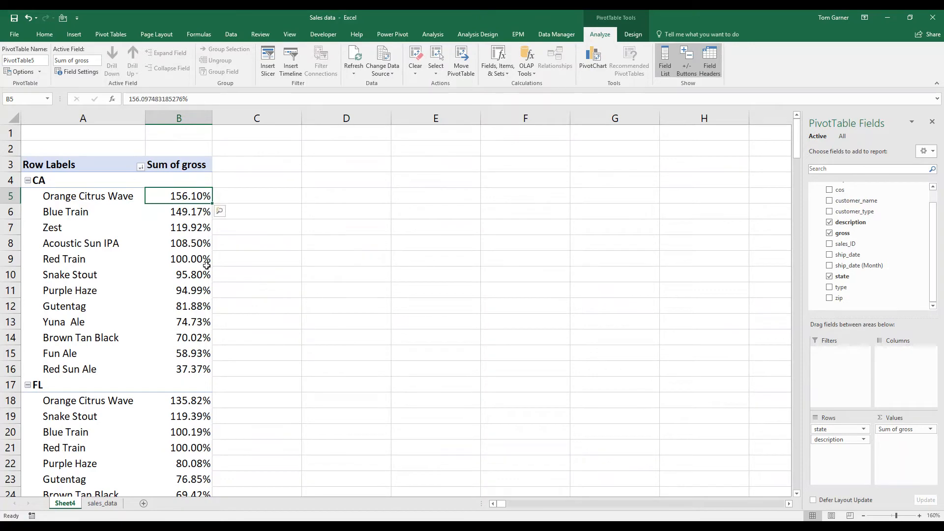
scroll(259, 339, "down", 4)
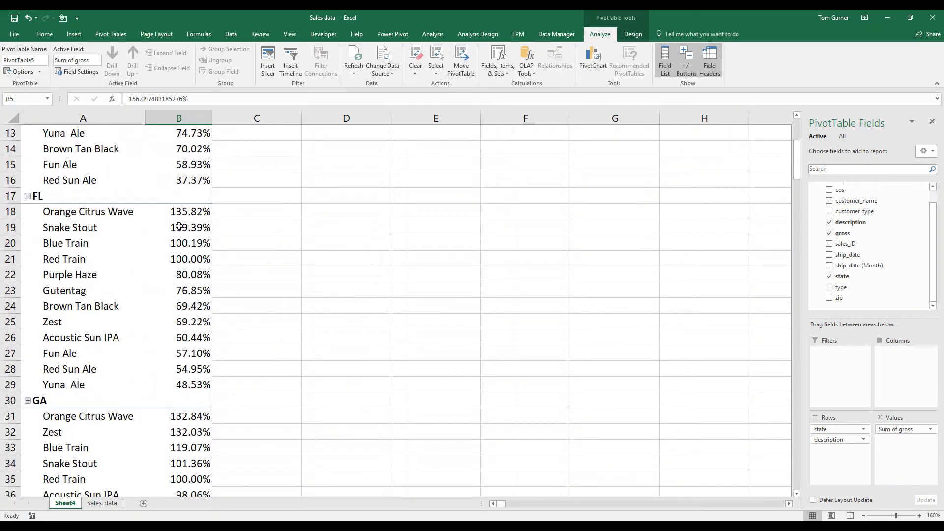
- Move state from the rows to the columns and examine the product percentages relative to Red Train across states
left_click_drag(829, 437, 899, 361)
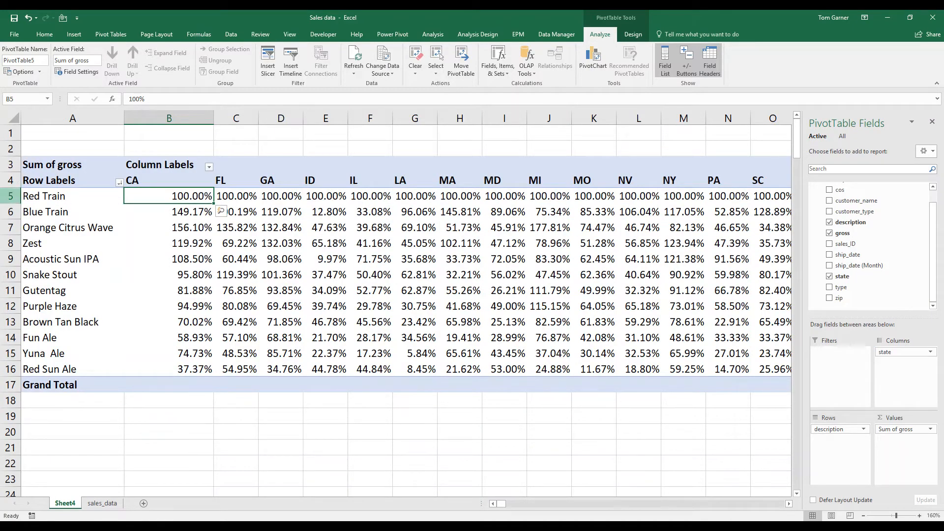
left_click(11, 197)
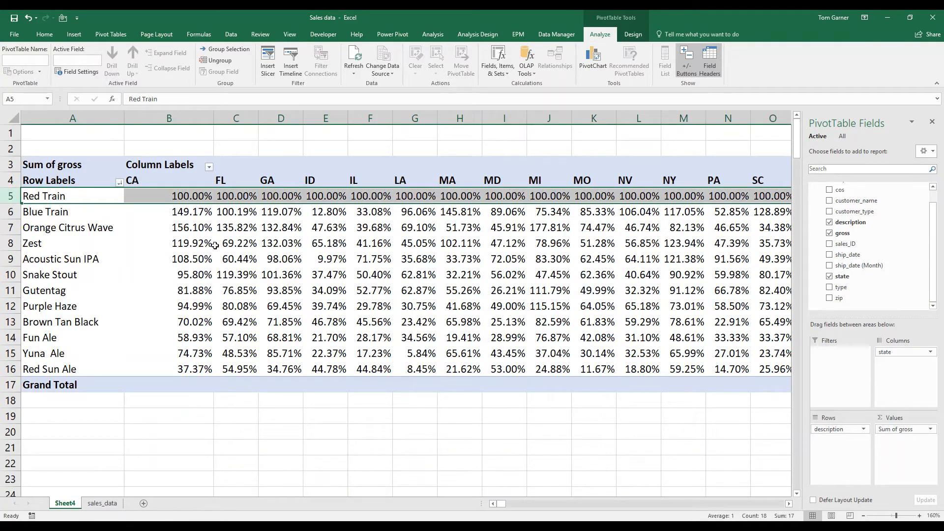
left_click(171, 215)
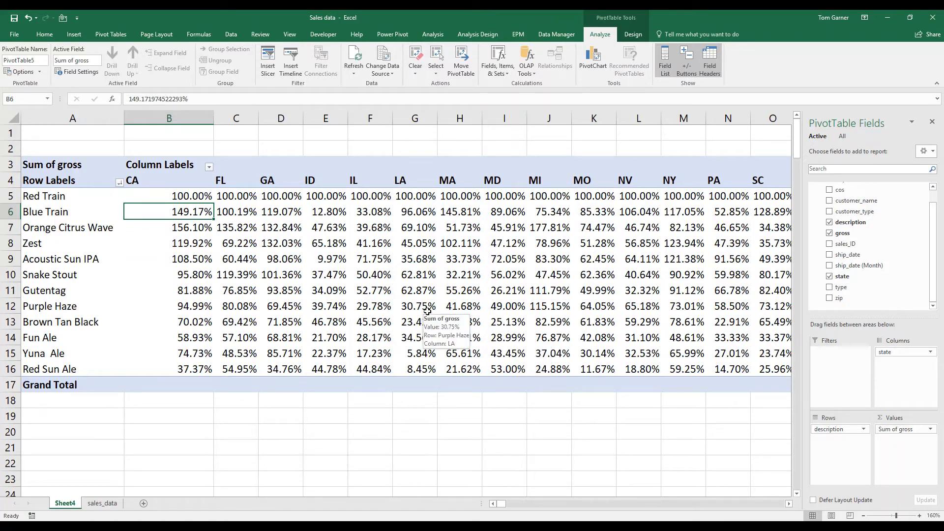
left_click(698, 355)
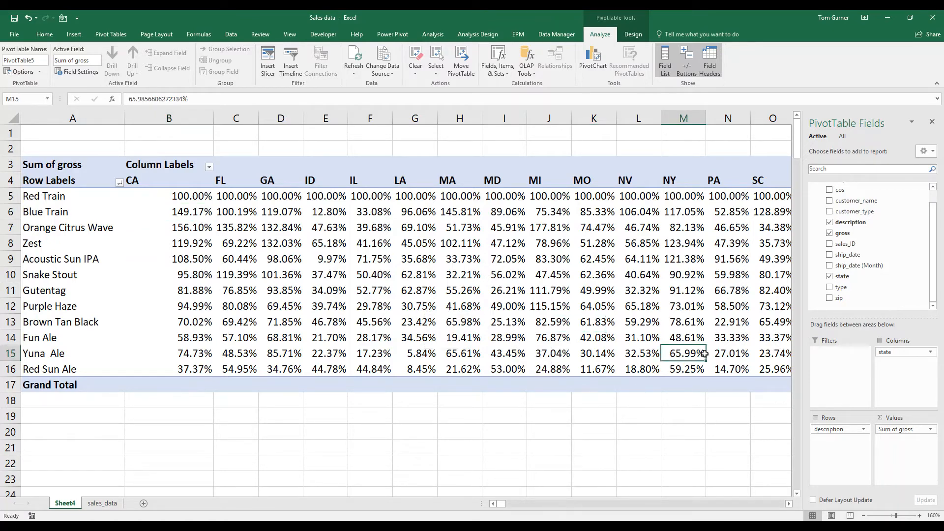
- Clear the layout by removing Sum of gross, description and state from the PivotTable
left_click_drag(902, 430, 703, 511)
left_click_drag(835, 430, 708, 427)
left_click_drag(904, 352, 676, 386)
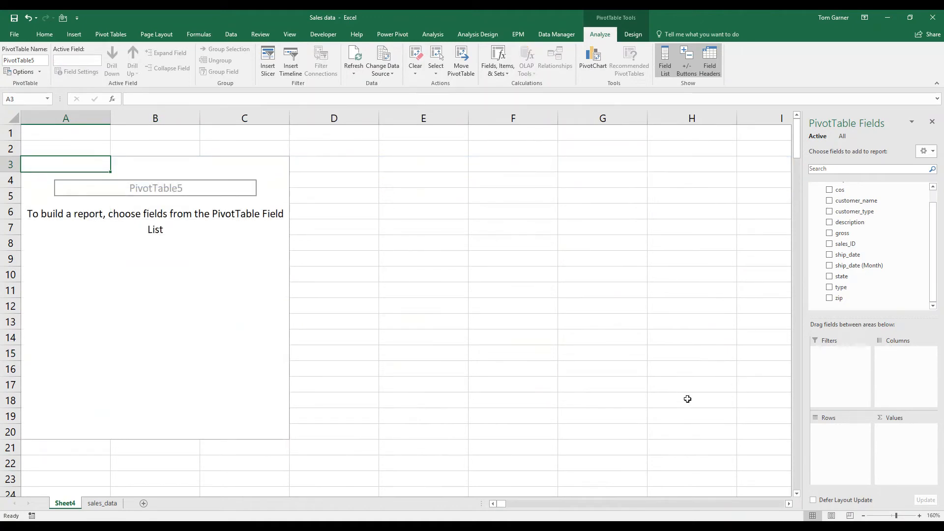
- Add customer_type to the pivot rows with description nested beneath it
left_click_drag(852, 224, 835, 442)
left_click_drag(865, 212, 841, 453)
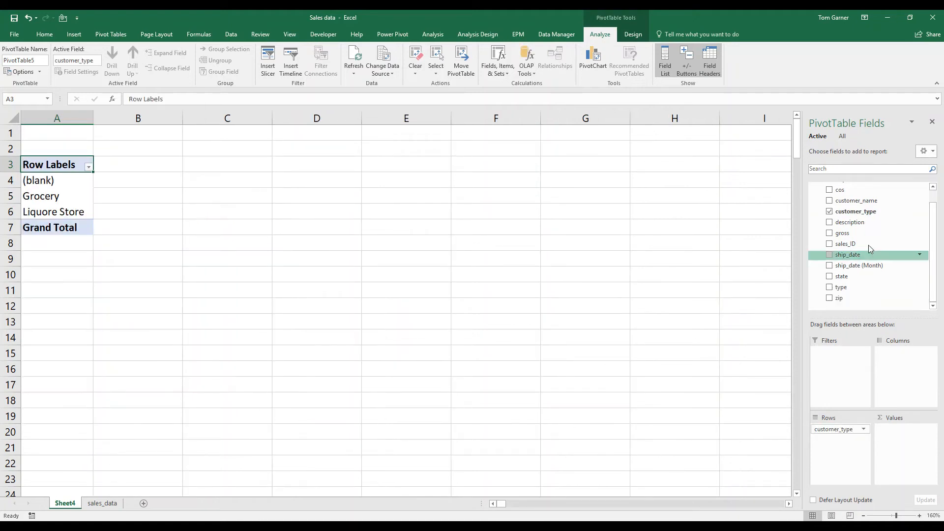
left_click_drag(850, 223, 825, 483)
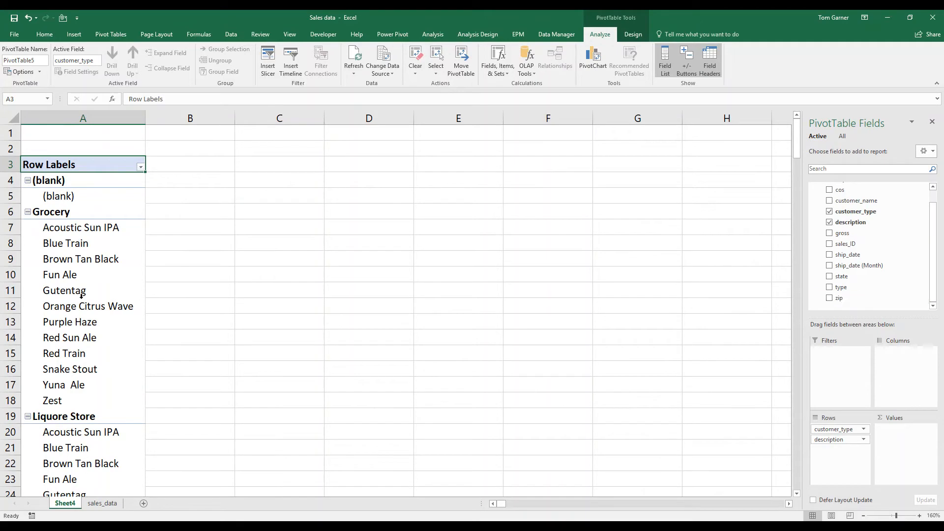
- Add gross to the PivotTable values and show it as % of Parent Total with customer_type as the base field
scroll(190, 353, "down", 2)
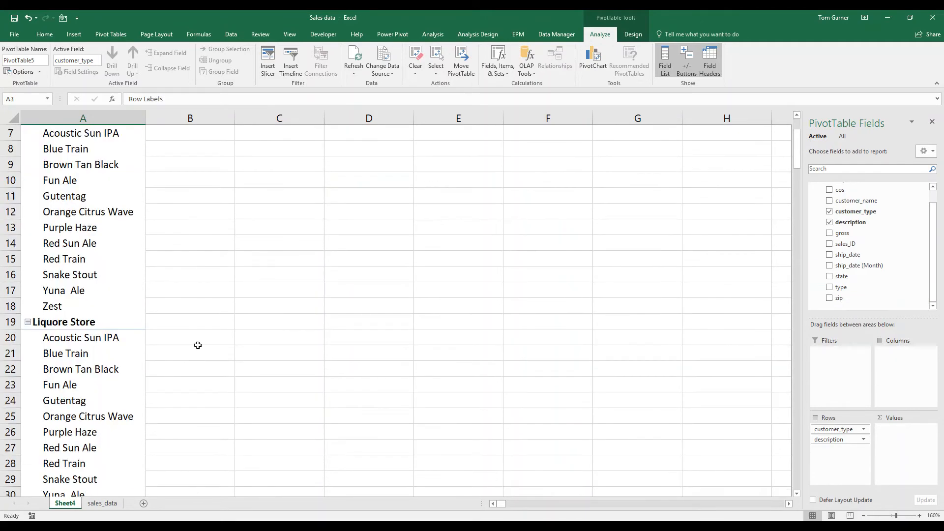
scroll(196, 349, "down", 3, "ctrl")
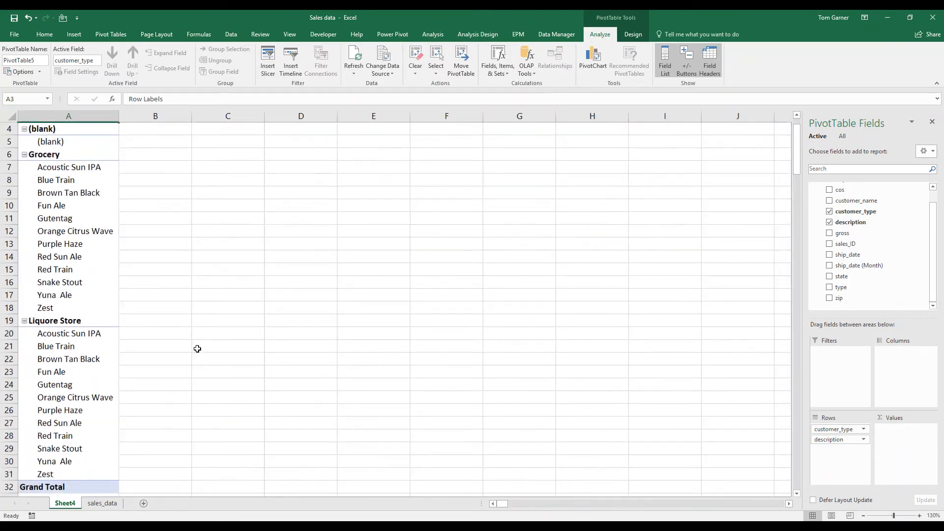
left_click_drag(842, 233, 895, 471)
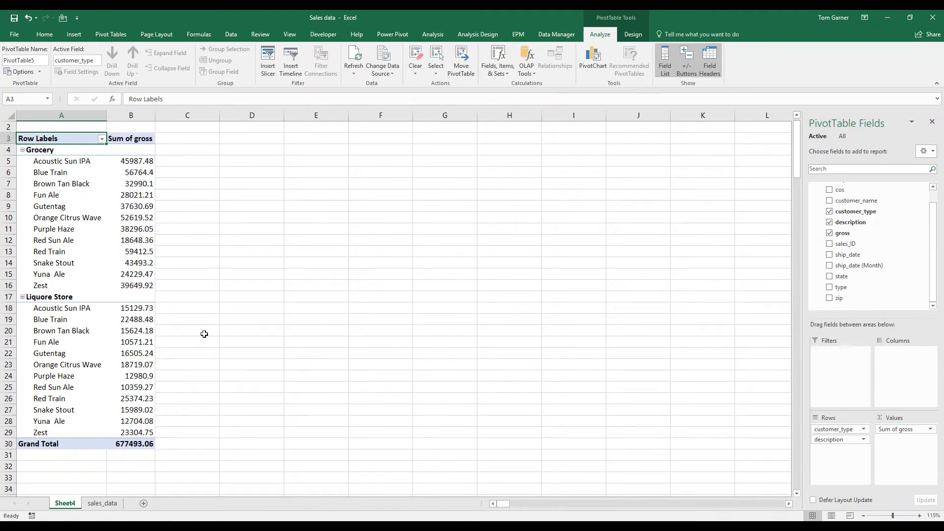
right_click(131, 219)
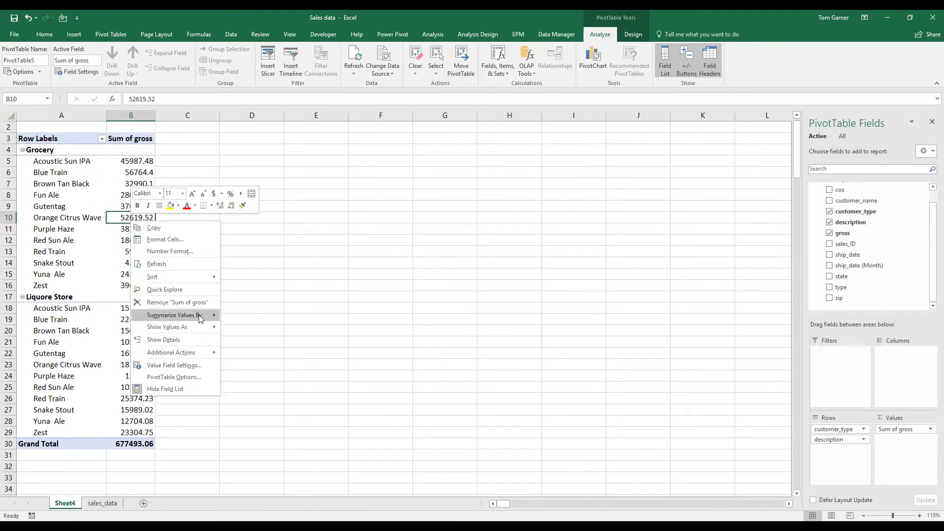
mouse_move(197, 327)
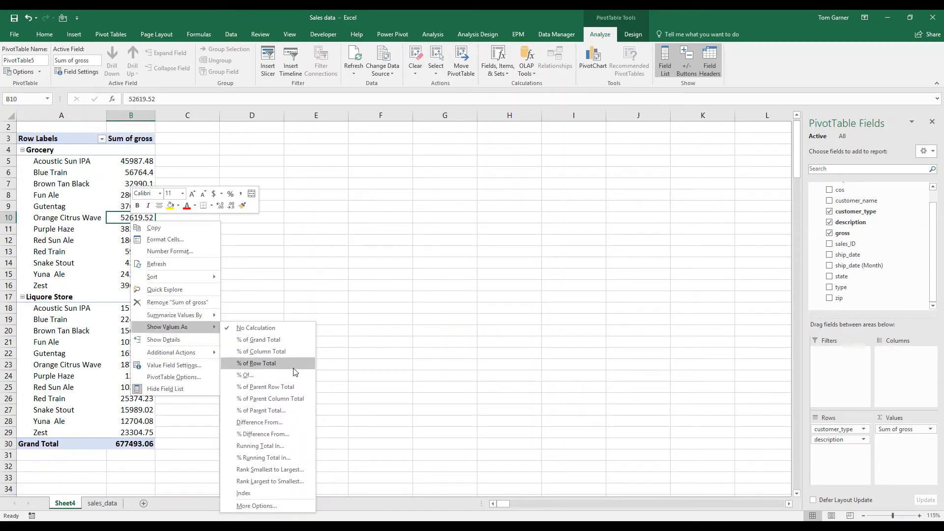
left_click(294, 410)
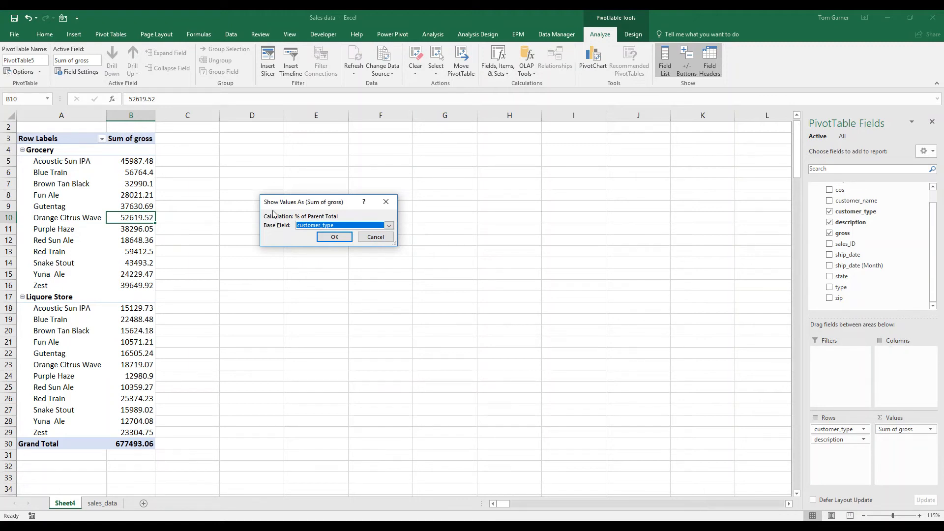
left_click(334, 237)
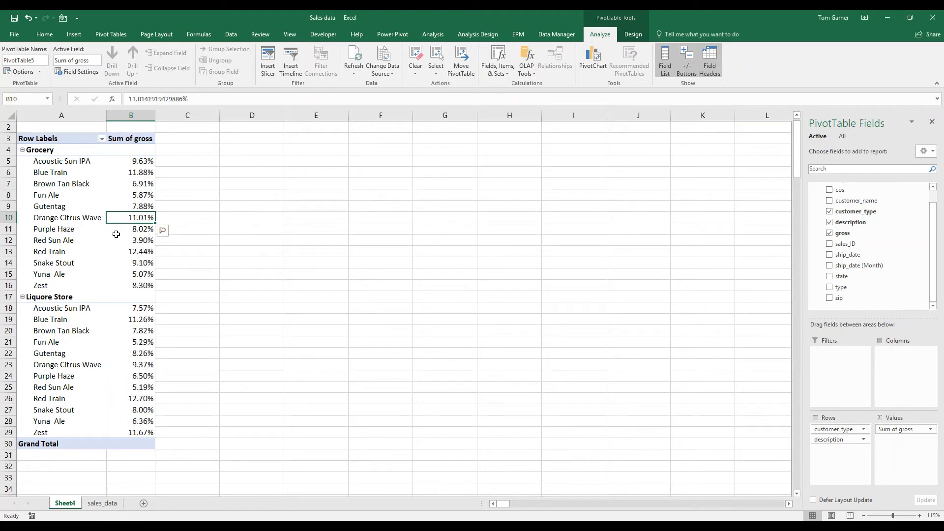
- Select the product percentages under Grocery to check what they add up to
left_click_drag(143, 206, 143, 195)
left_click_drag(147, 162, 128, 285)
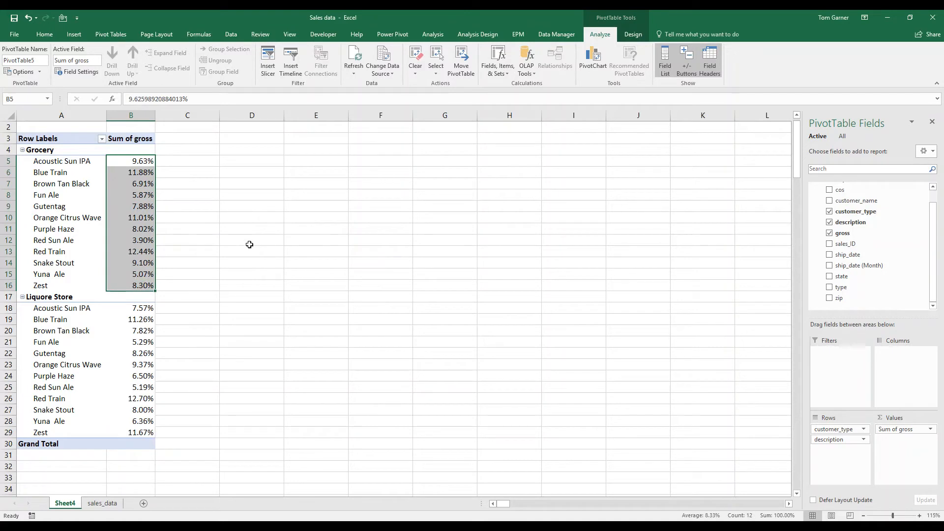
left_click(134, 195)
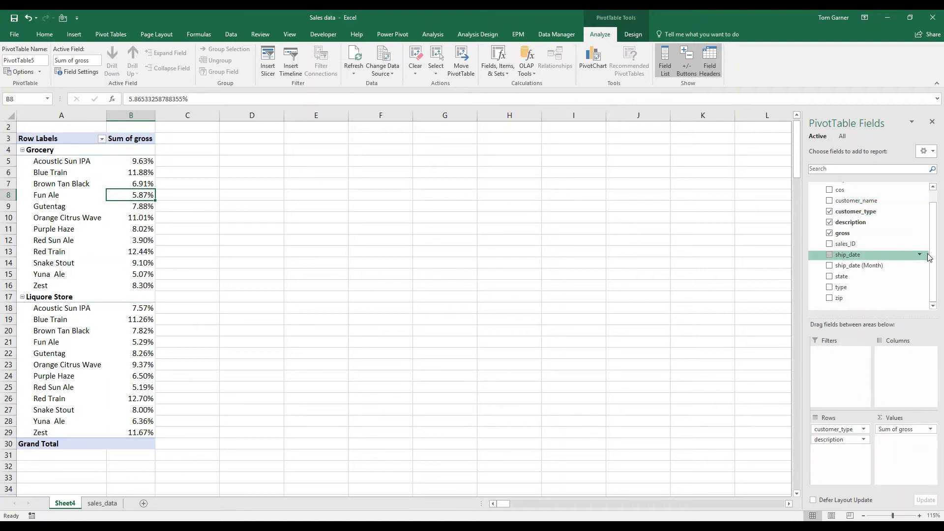
- Break the percentages down by month, keeping only ship_date (Month) in the columns and removing ship_date
scroll(932, 260, "up", 2)
left_click_drag(848, 269, 894, 406)
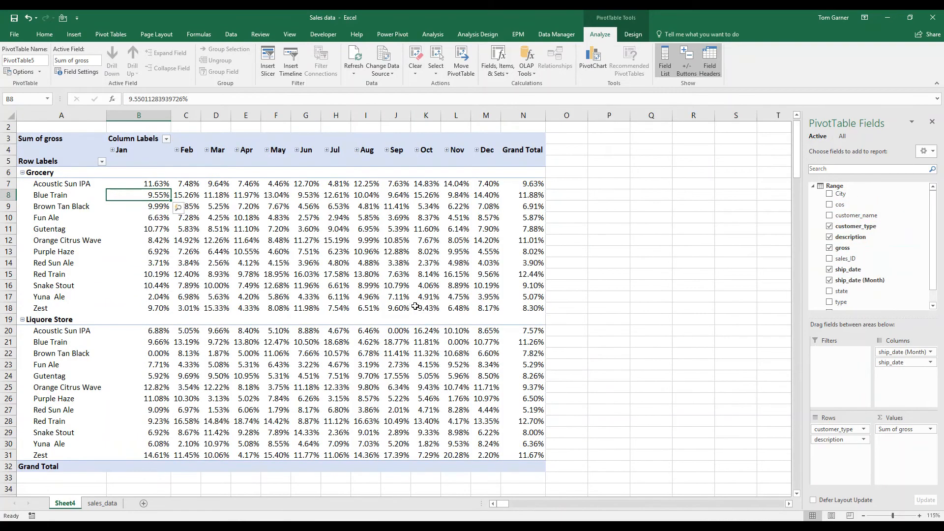
left_click_drag(893, 363, 699, 371)
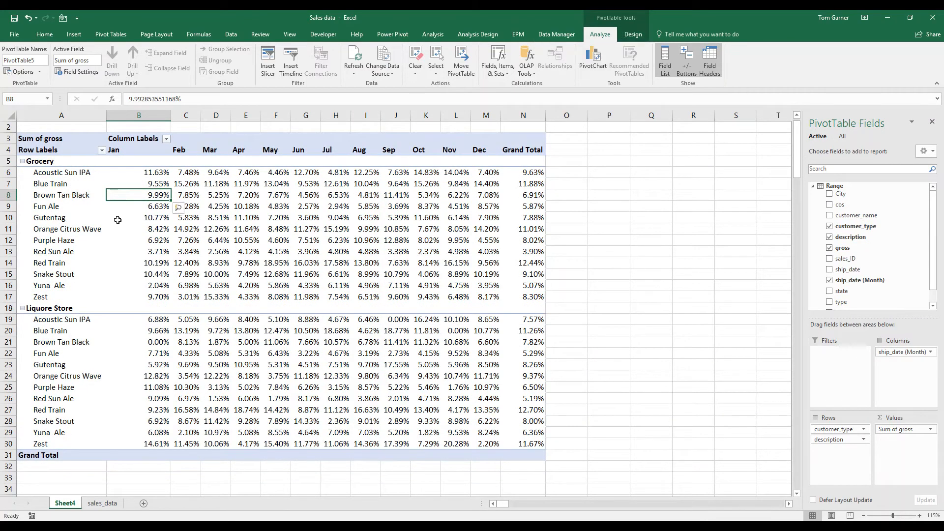
- Turn on customer_type subtotals and check the Grocery Total row across all months
right_click(69, 161)
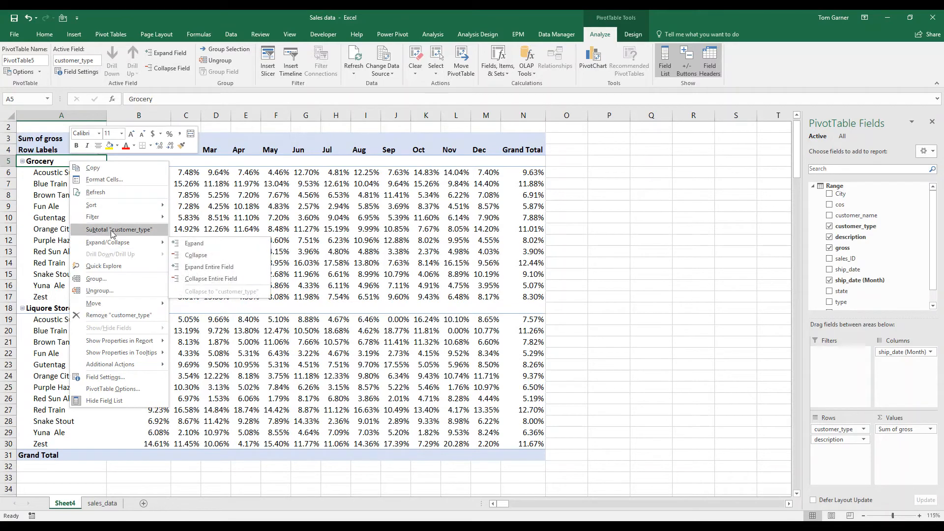
left_click(118, 231)
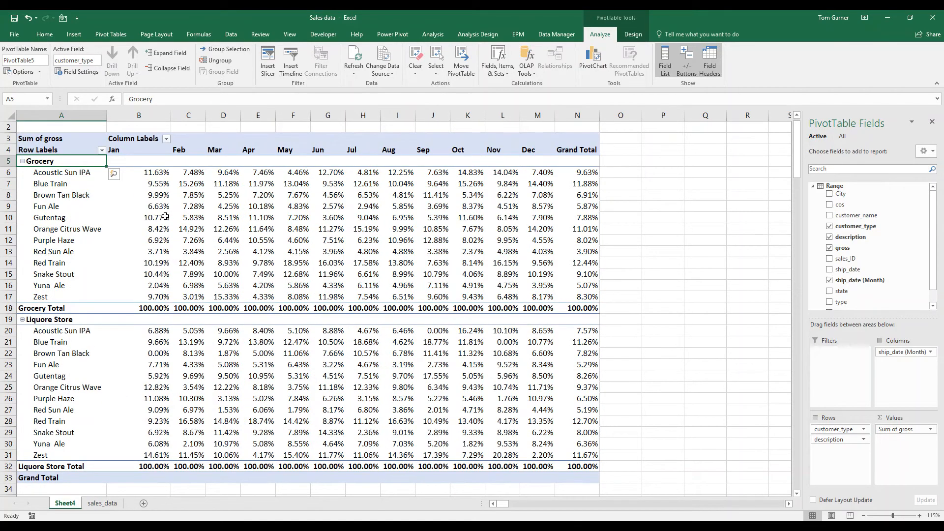
left_click_drag(151, 309, 576, 308)
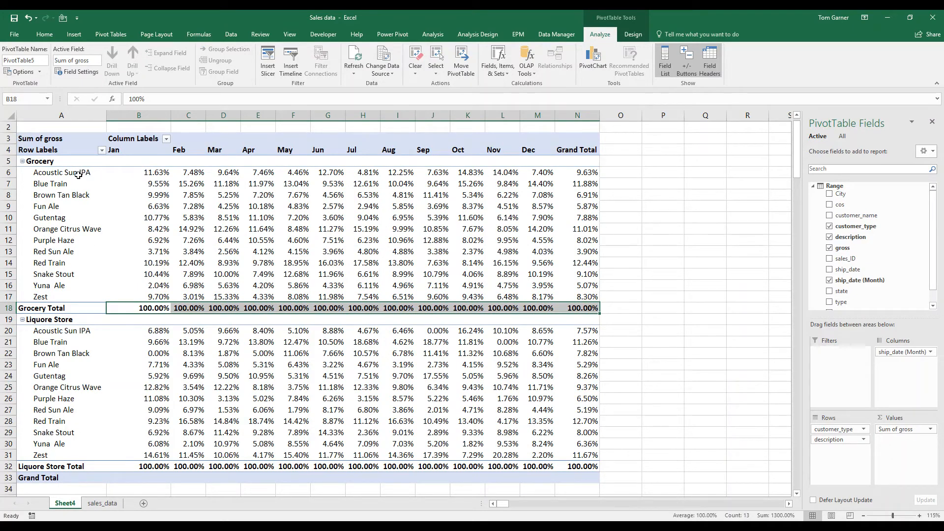
- Select Grocery's January and February product percentages to check the sum of each month
left_click(60, 164)
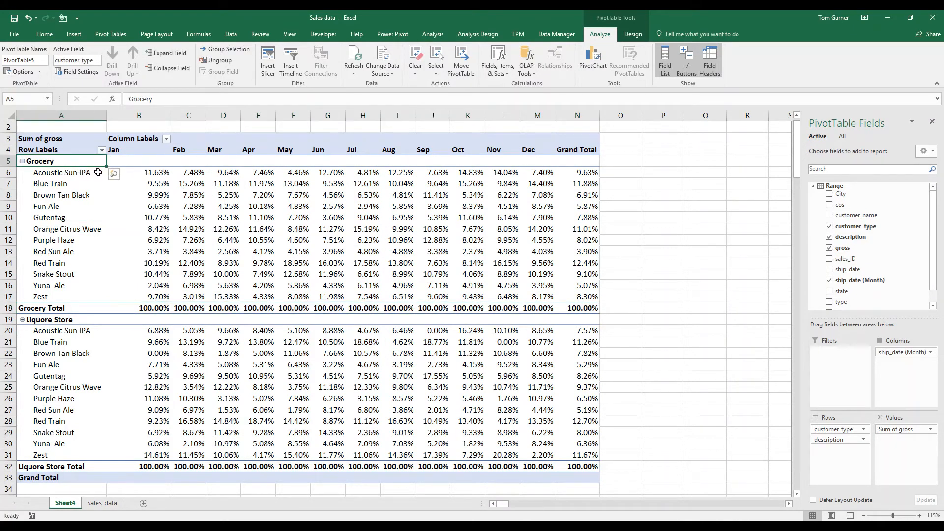
left_click_drag(146, 178, 191, 304)
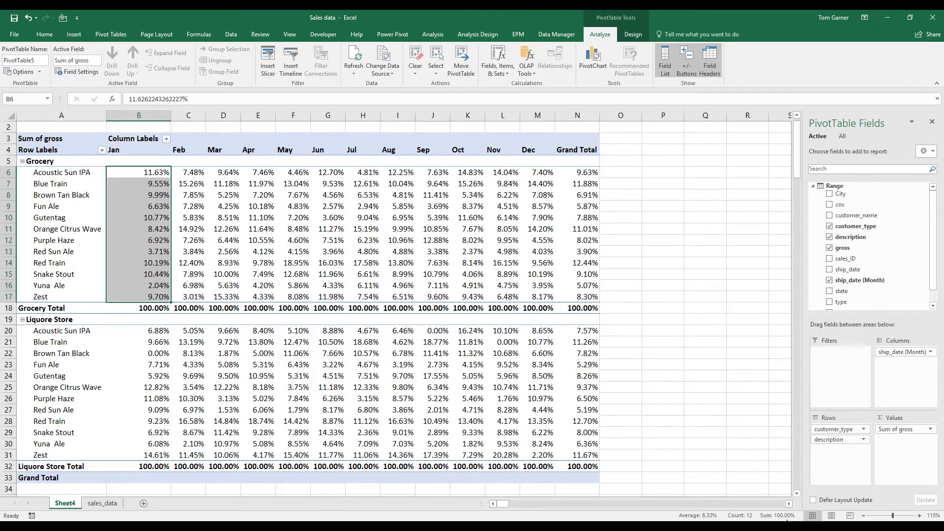
left_click_drag(182, 173, 179, 297)
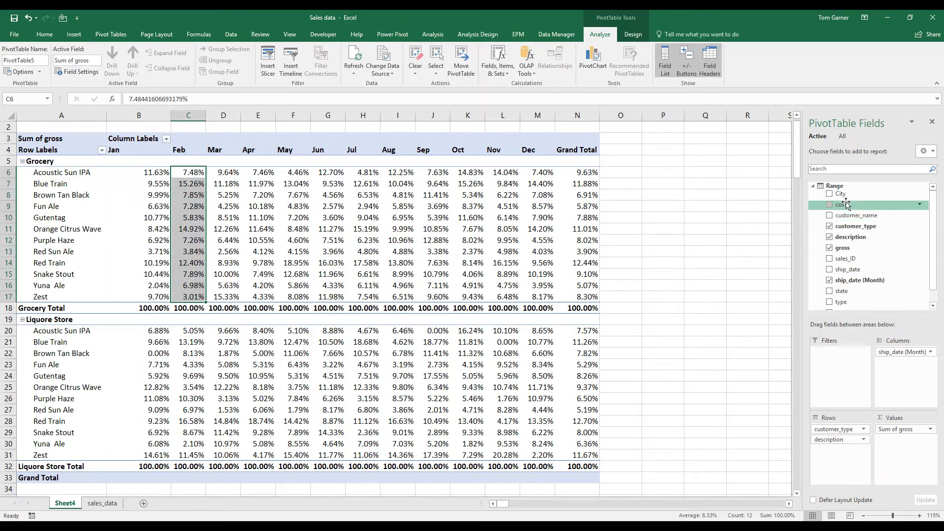
- Add state beneath description in the pivot rows and look through the percentages of each product by state
left_click_drag(846, 292, 849, 446)
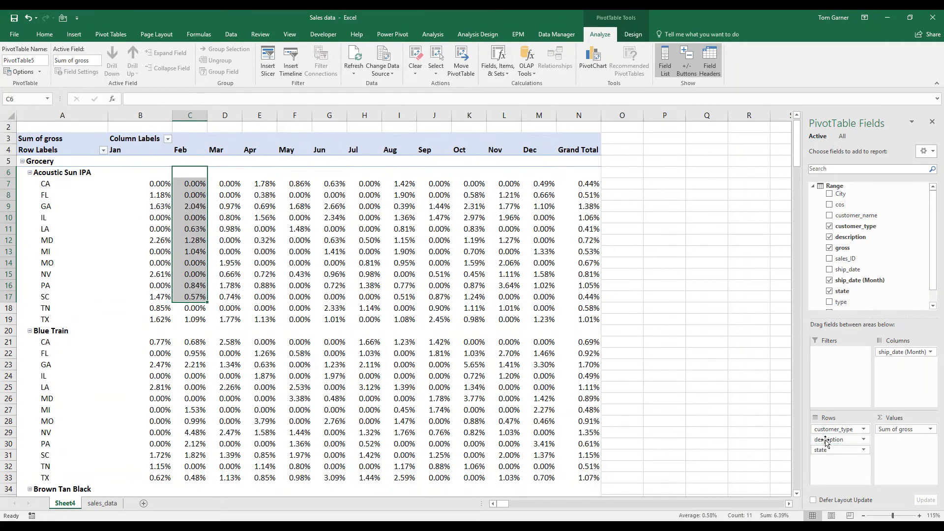
left_click(190, 217)
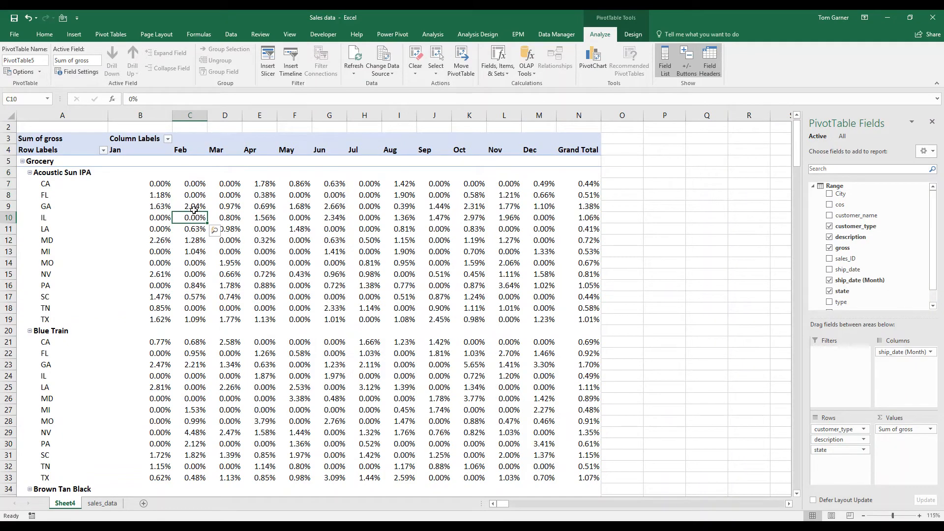
left_click(187, 207)
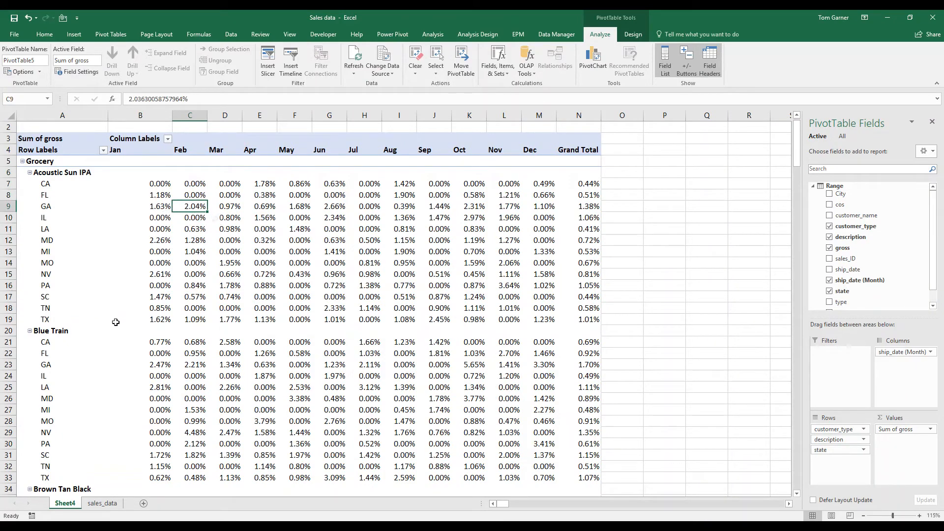
left_click(50, 157)
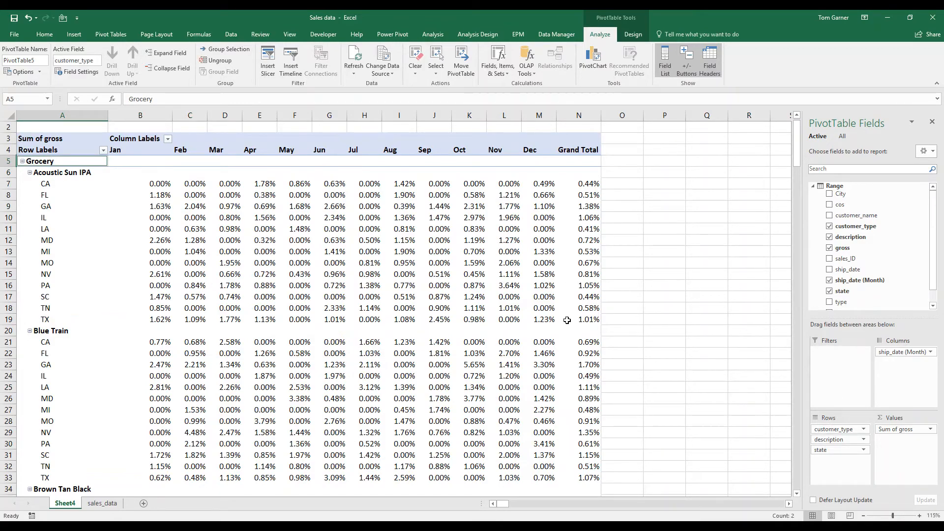
scroll(567, 320, "down", 9)
scroll(567, 320, "down", 7)
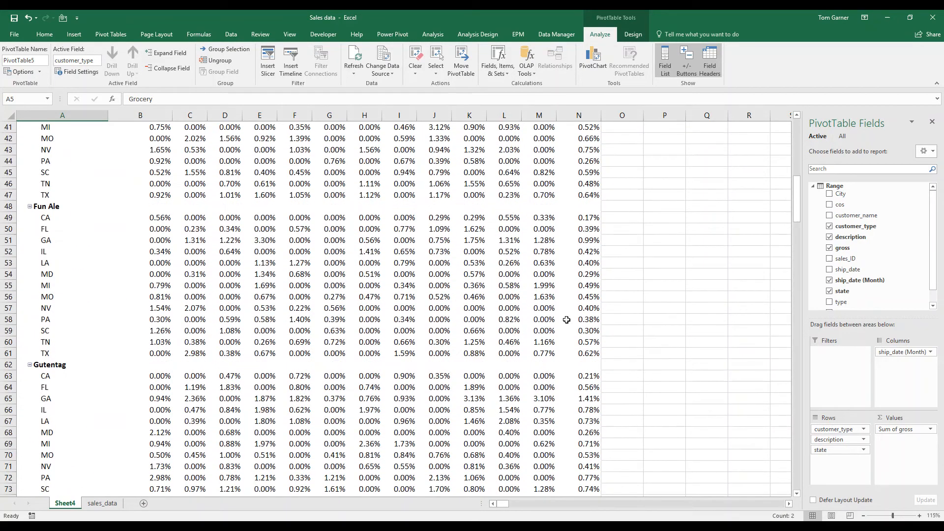
- Replace description with type in the pivot rows, with state nested beneath it, and examine the monthly percentages
left_click_drag(836, 450, 766, 433)
left_click_drag(835, 442, 747, 425)
left_click_drag(859, 302, 834, 444)
left_click_drag(860, 293, 839, 463)
scroll(379, 324, "up", 10)
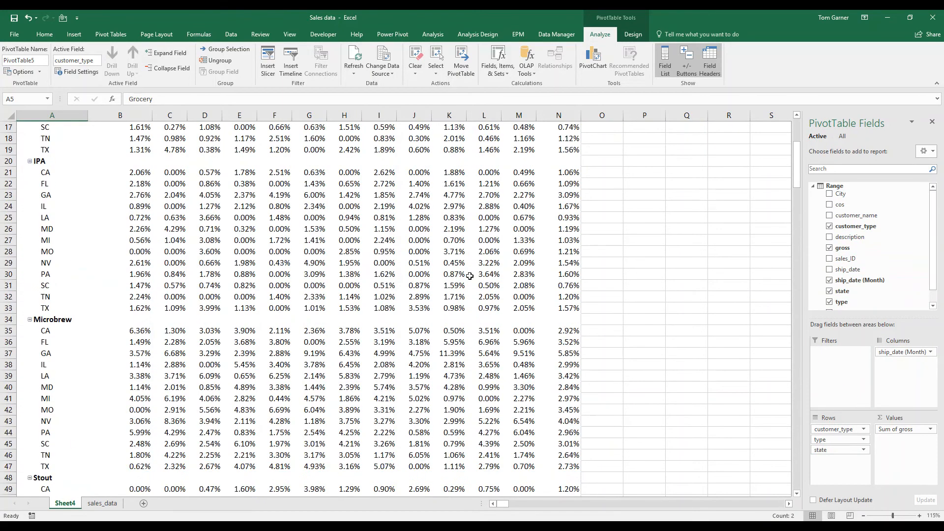
mouse_move(294, 268)
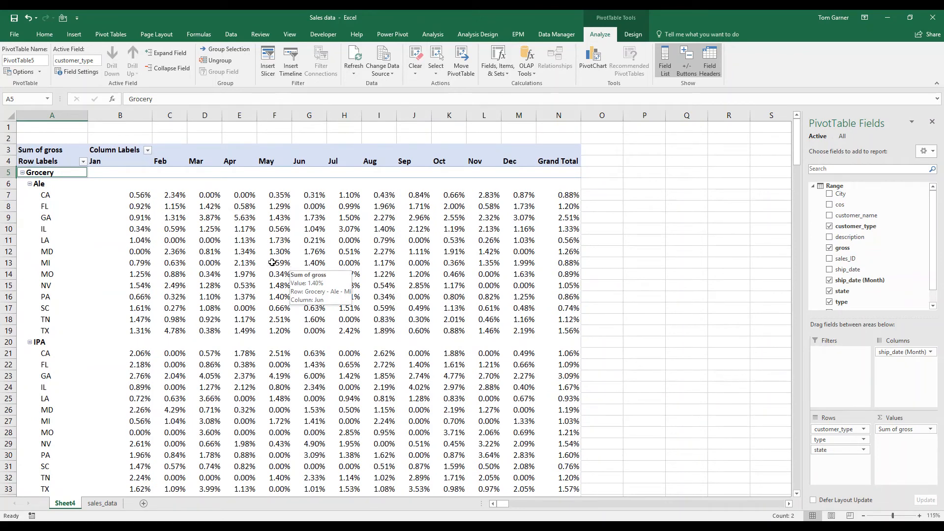
mouse_move(201, 206)
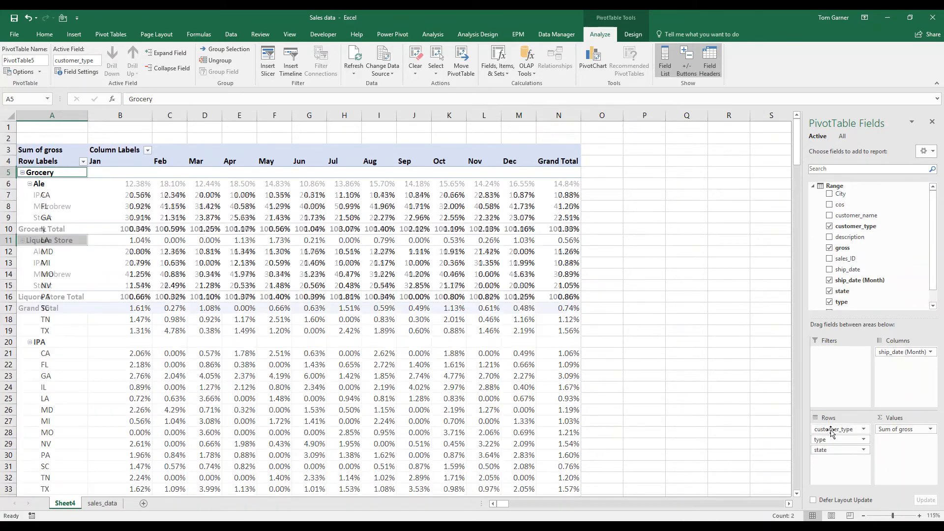
- Clear the PivotTable layout by removing all row fields, Sum of gross and ship_date (Month)
left_click_drag(831, 439, 759, 418)
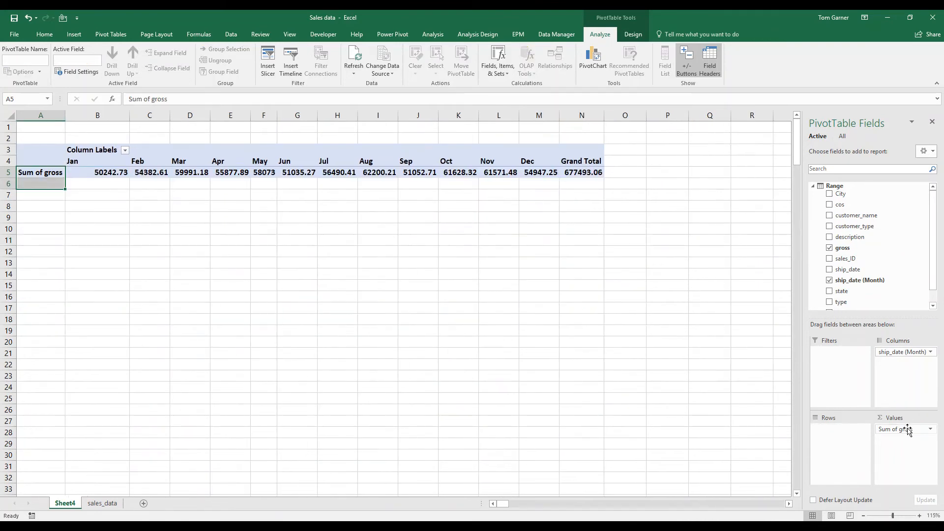
left_click_drag(908, 430, 787, 413)
left_click_drag(904, 352, 661, 352)
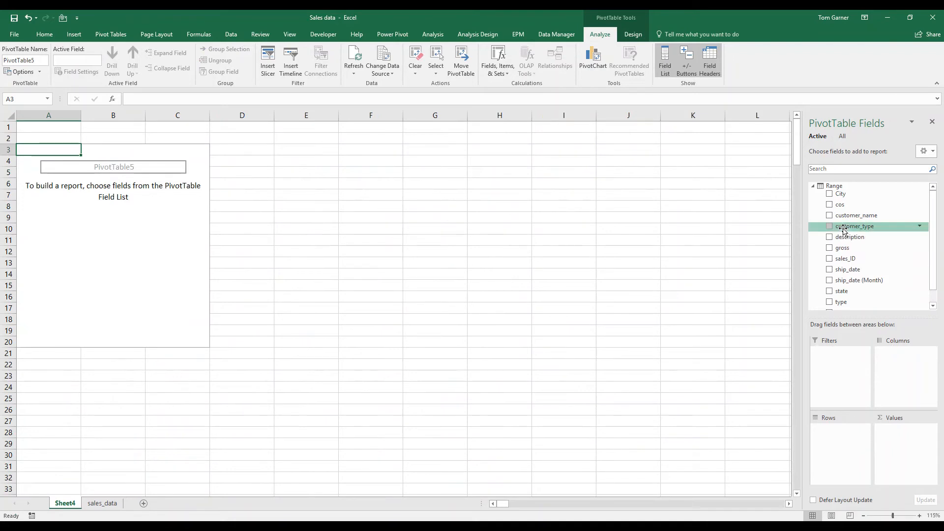
- Add customer_type to the pivot rows and place gross in the values twice
left_click_drag(844, 226, 830, 430)
left_click_drag(852, 247, 890, 462)
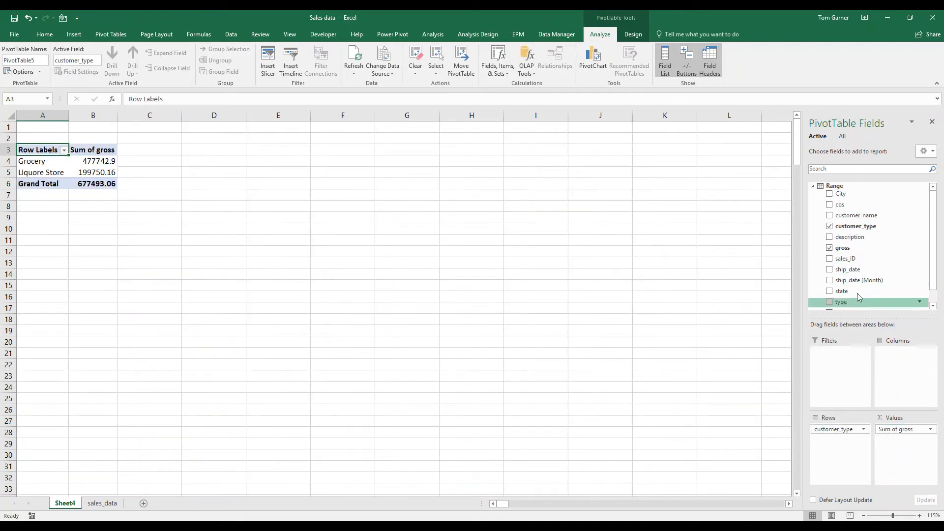
left_click_drag(843, 247, 903, 443)
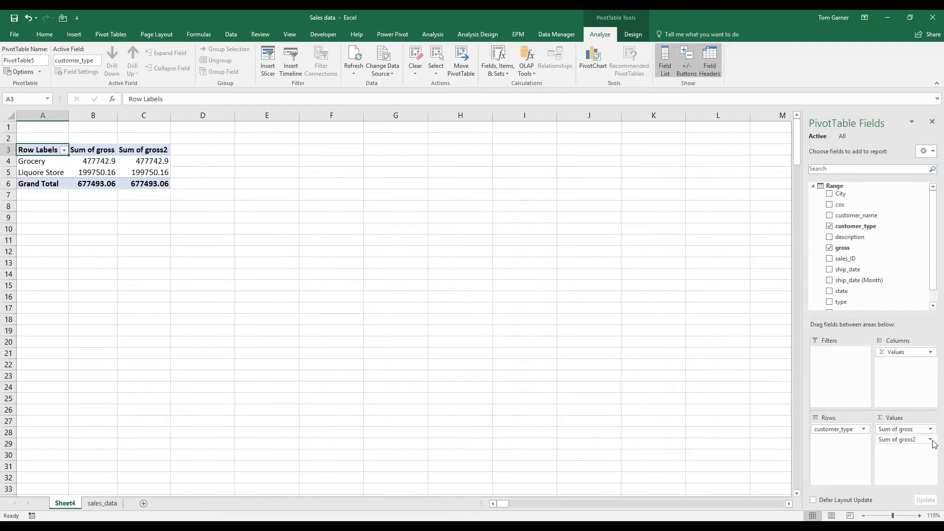
- Summarize the second gross value field by Average and select the PivotTable's header cells
left_click(932, 441)
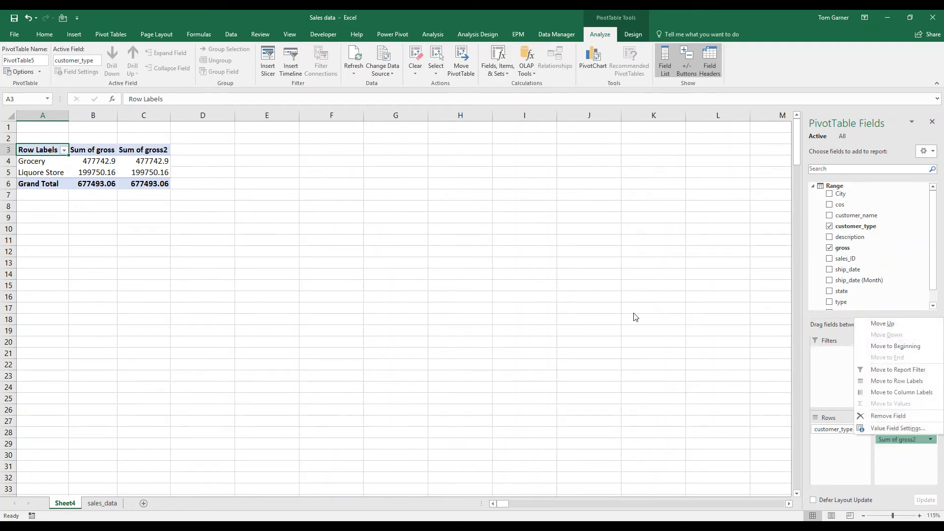
left_click(897, 427)
left_click(260, 226)
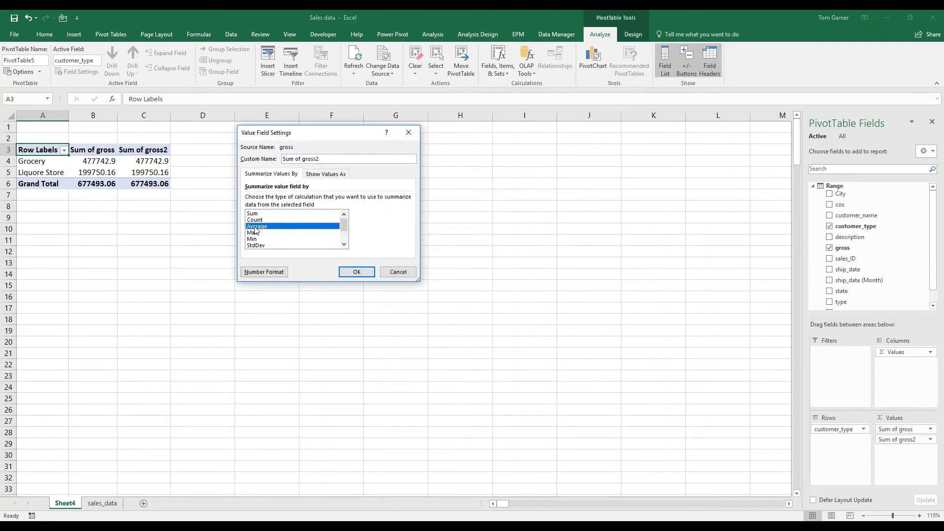
left_click(357, 273)
left_click_drag(152, 149, 37, 150)
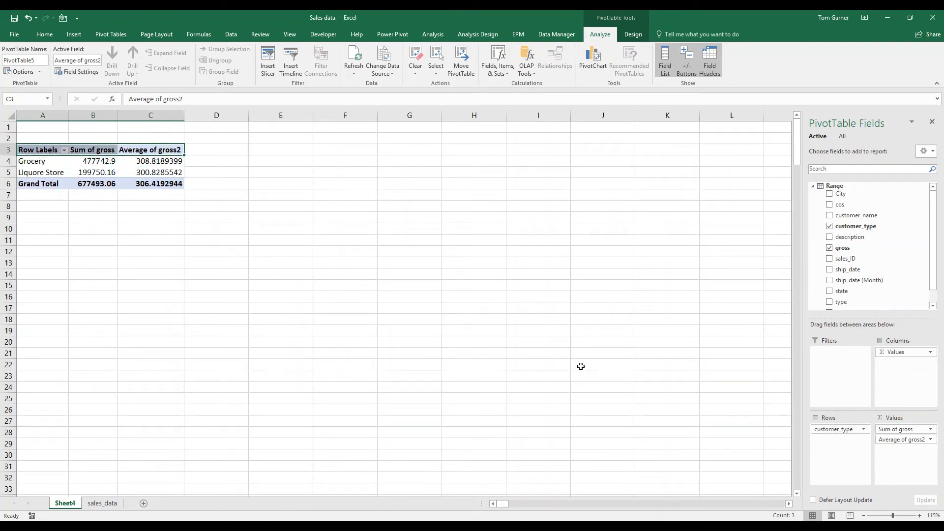
- Rename the average gross value field to "Avg Sales"
left_click(931, 439)
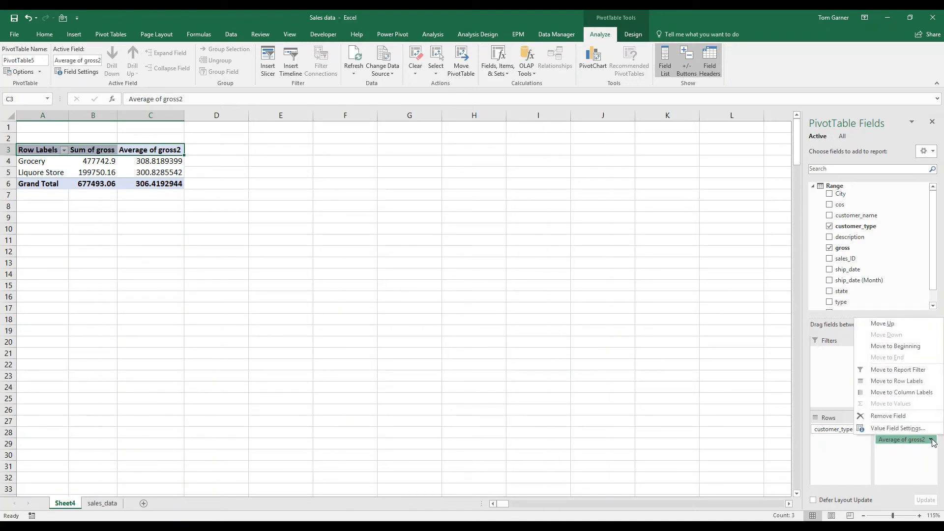
left_click(915, 428)
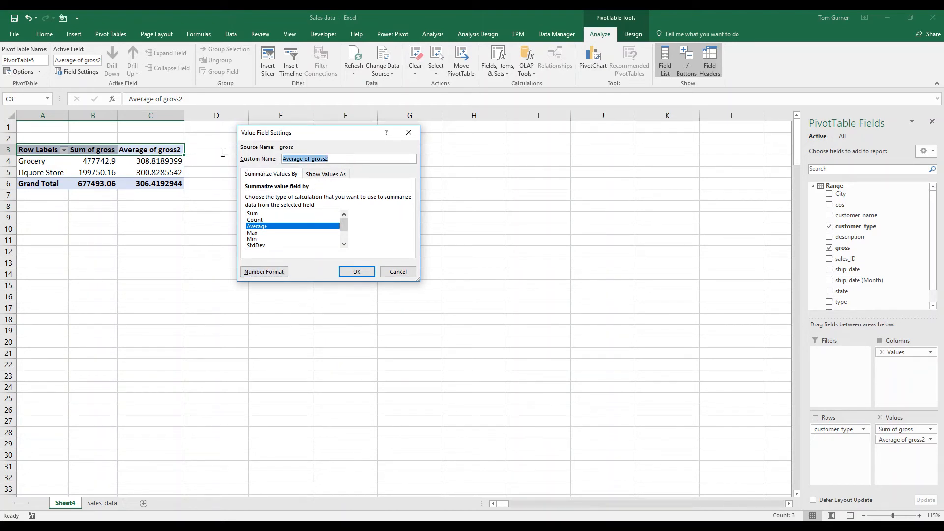
type("Avg Sales")
key("Return")
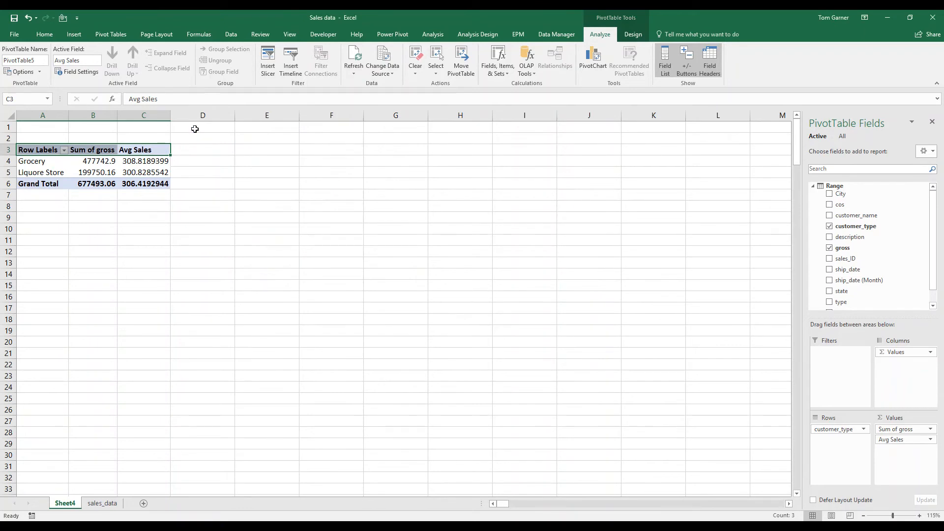
- Rename the Sum of gross value field to "Total Sales"
left_click(99, 151)
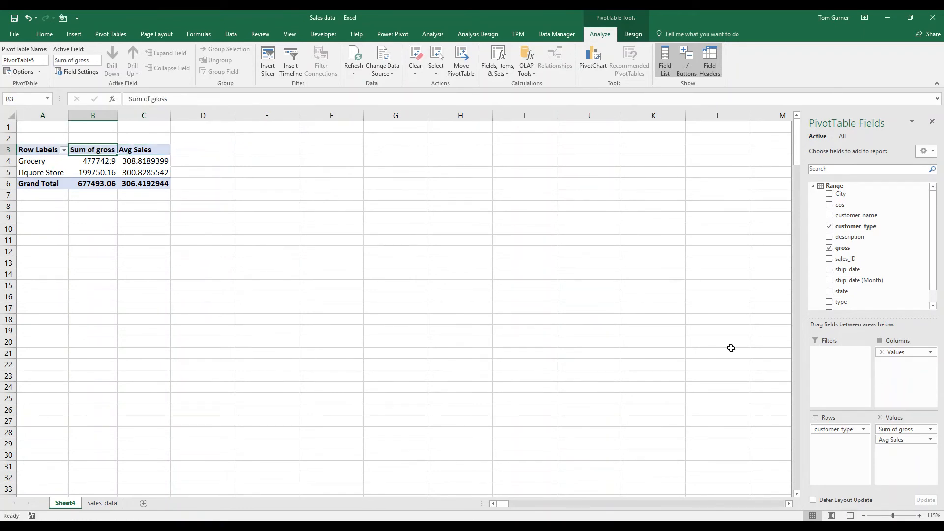
left_click(933, 431)
left_click(895, 418)
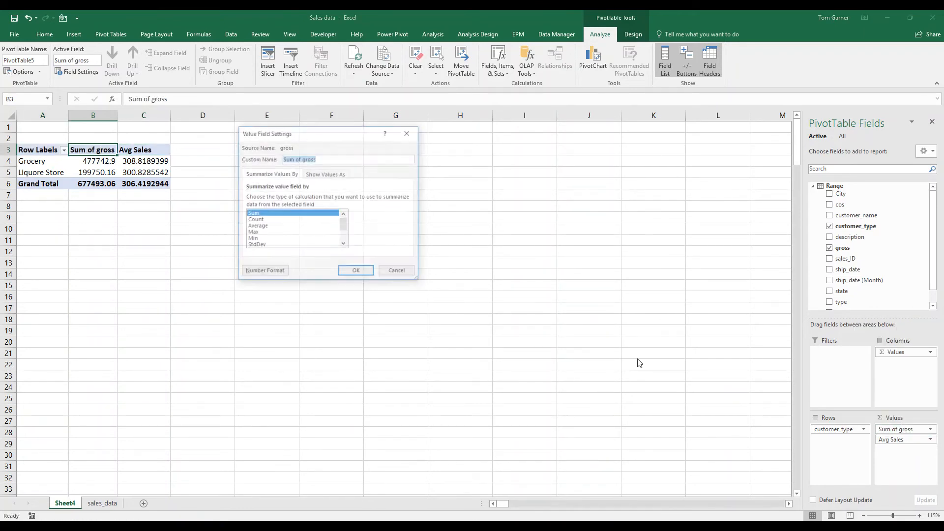
type("Ttotal")
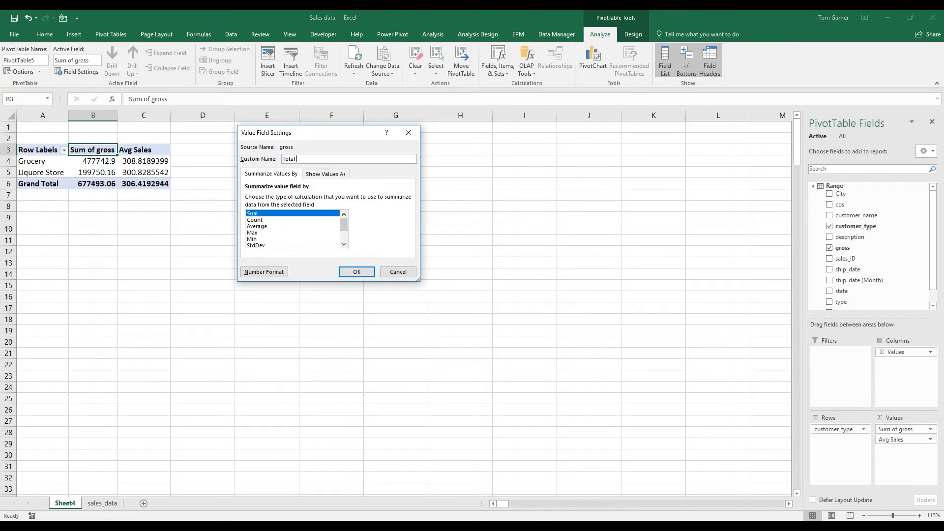
key("Return")
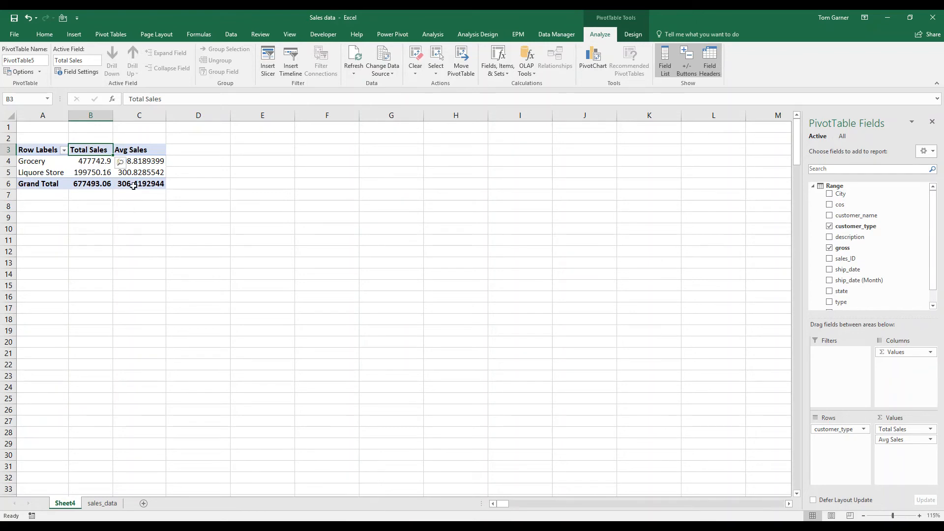
left_click(141, 172)
right_click(141, 172)
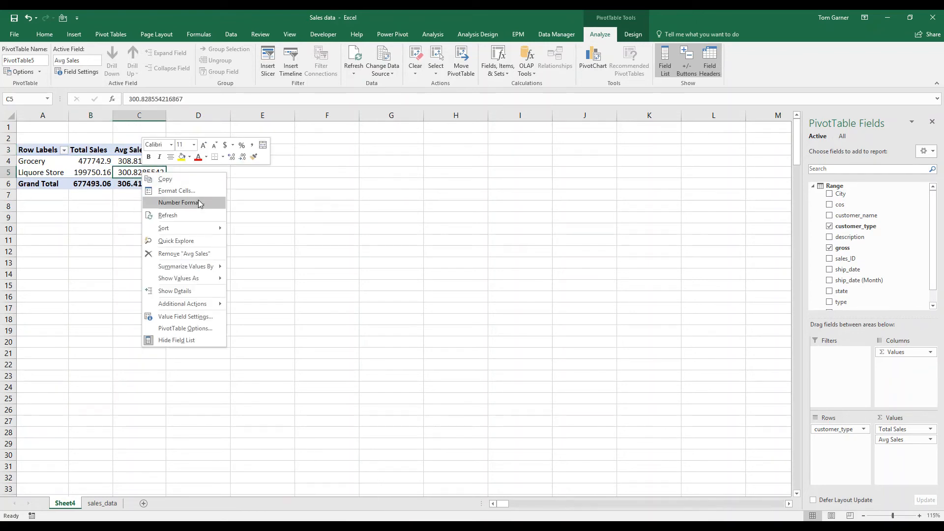
left_click(488, 382)
- Set the number format of the Total Sales field to Currency with 0 decimal places, the $ symbol and red negative numbers
left_click(931, 432)
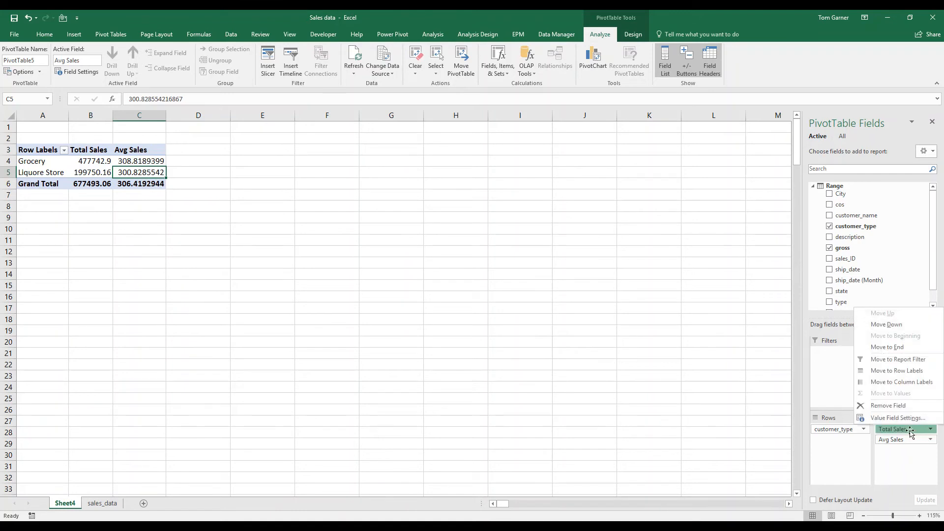
left_click(903, 422)
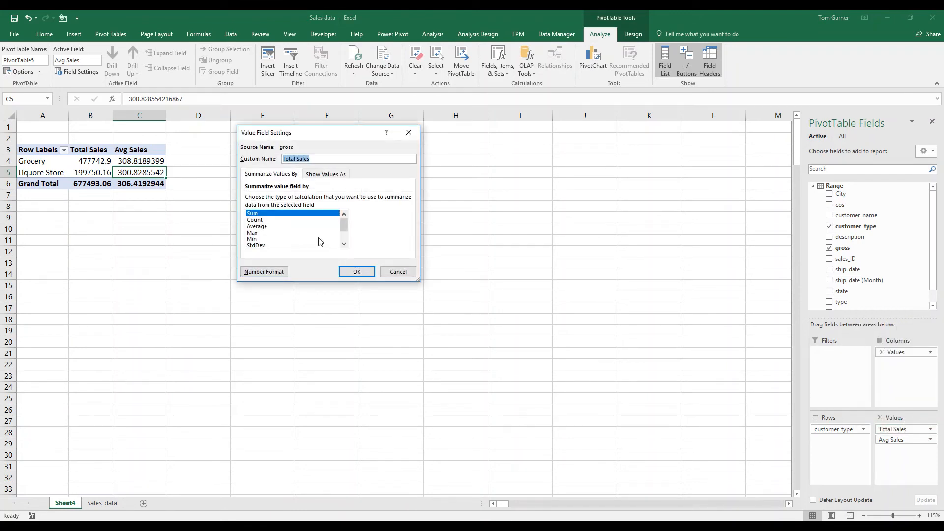
left_click(265, 271)
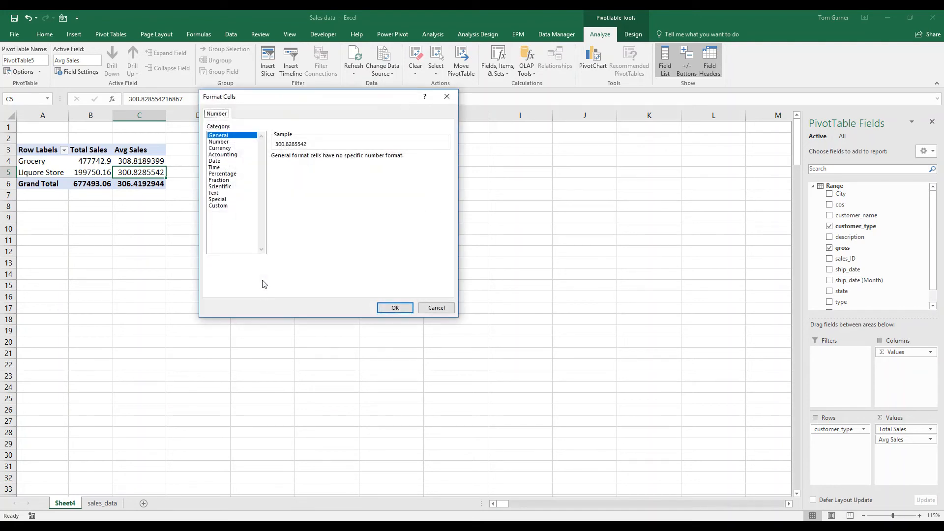
left_click(239, 142)
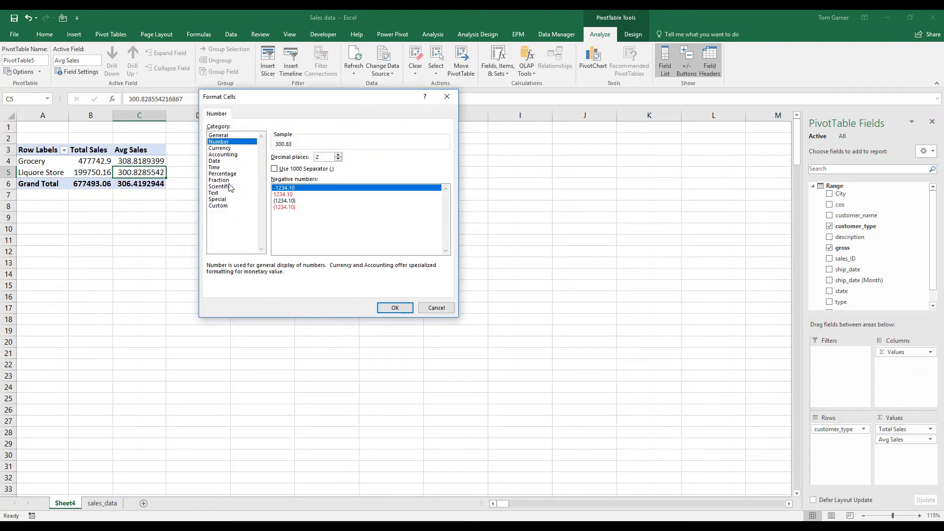
left_click(237, 156)
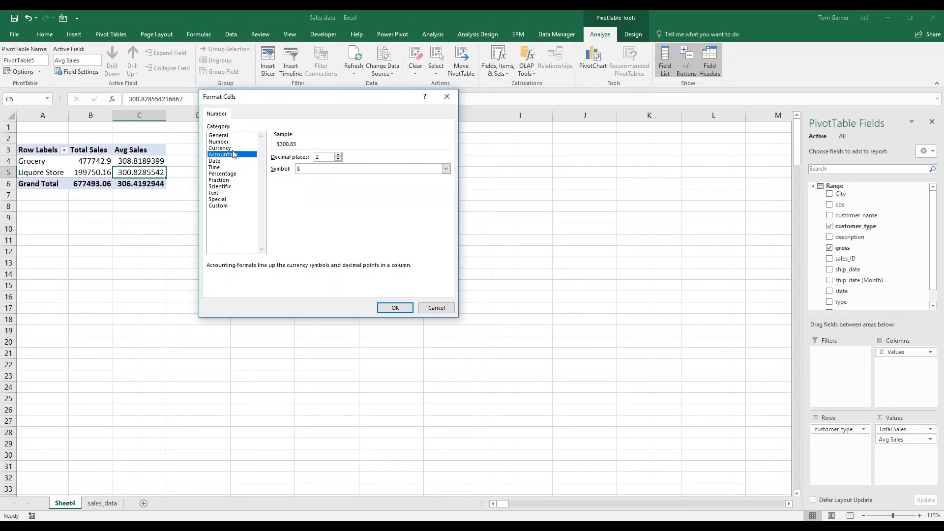
left_click(234, 149)
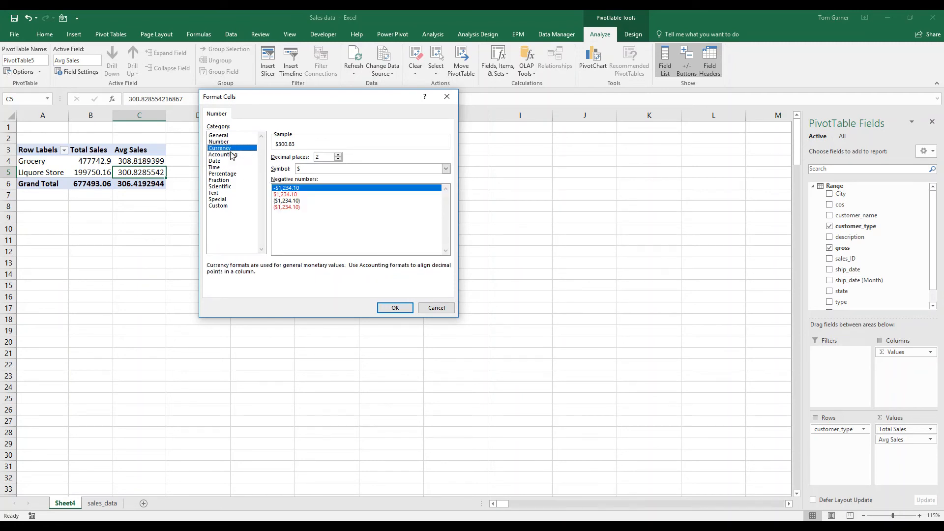
left_click(338, 159)
left_click(338, 158)
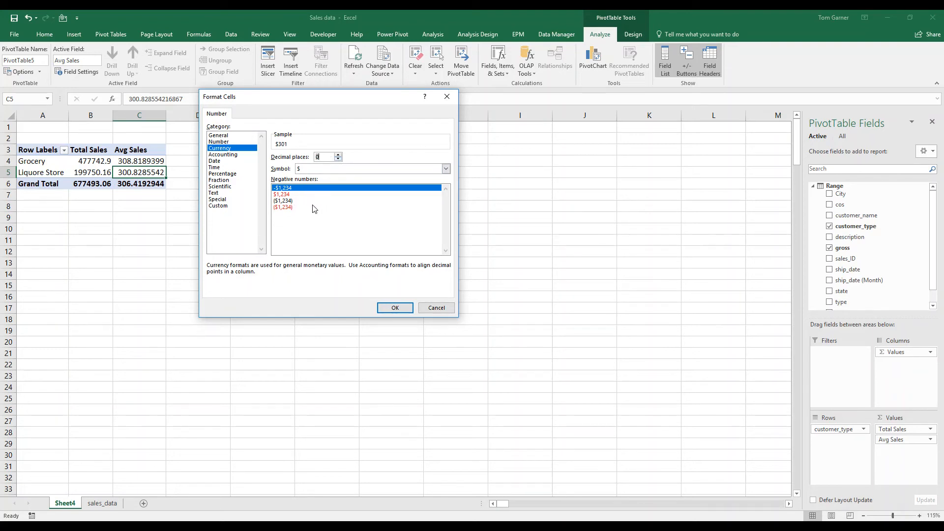
left_click(293, 195)
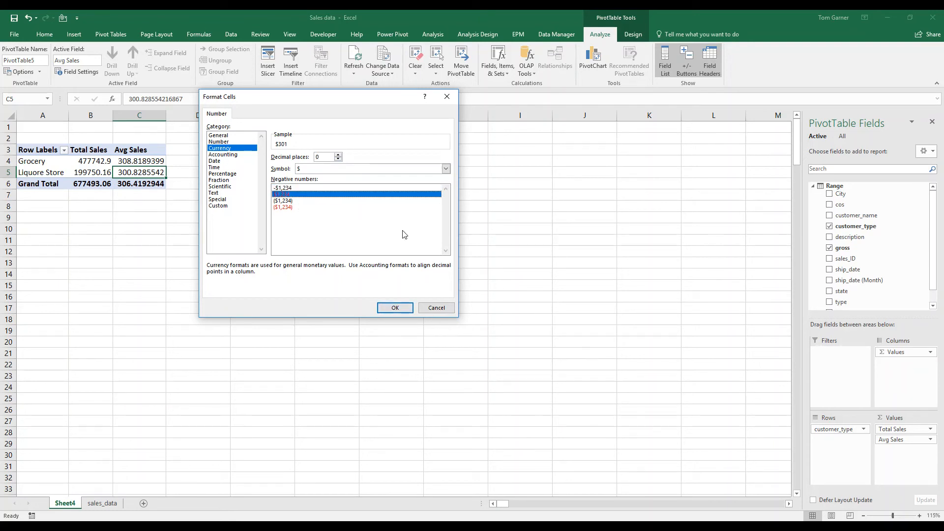
left_click(395, 308)
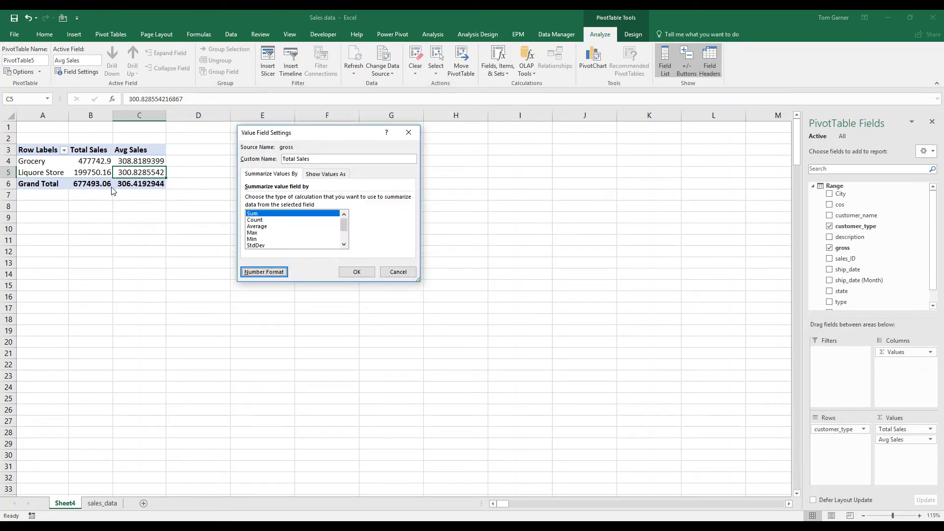
- Set the number format of the Total Sales field to Percentage with 2 decimal places and apply the field settings
left_click(264, 272)
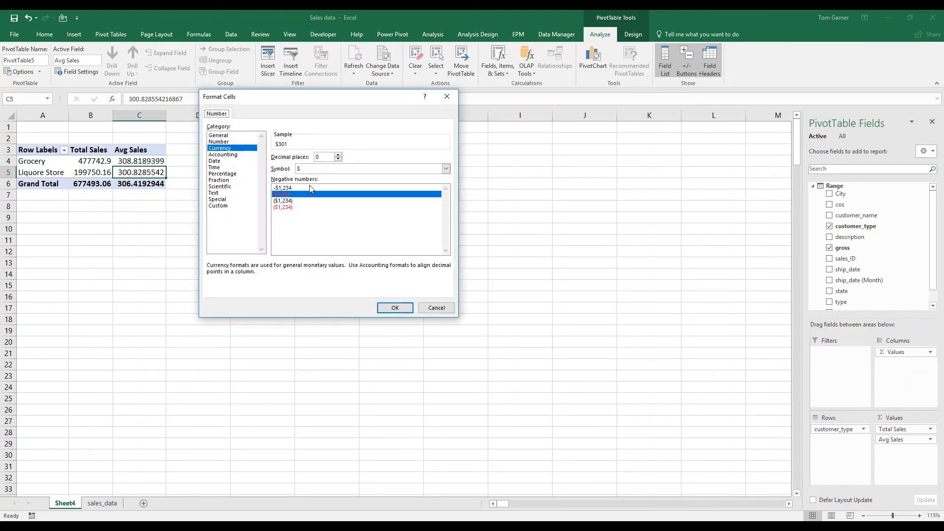
left_click(230, 160)
left_click(230, 155)
left_click(446, 169)
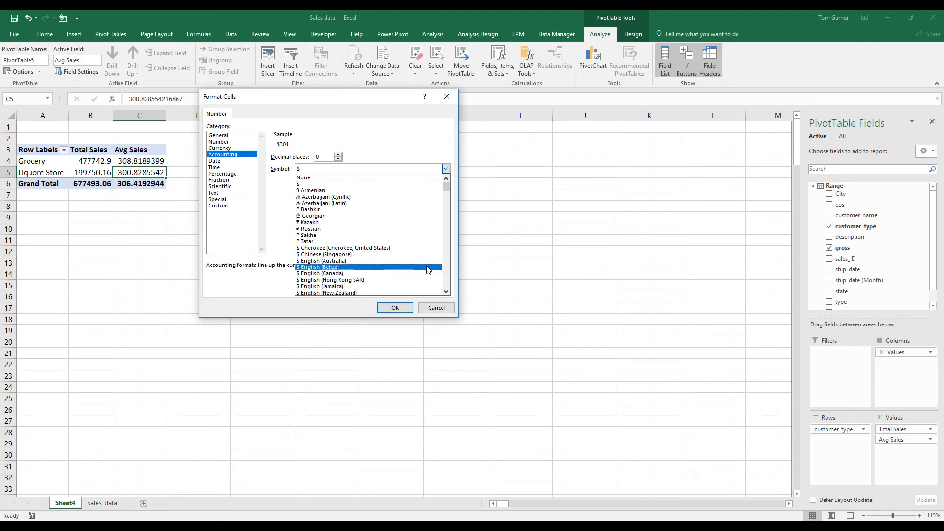
left_click(288, 207)
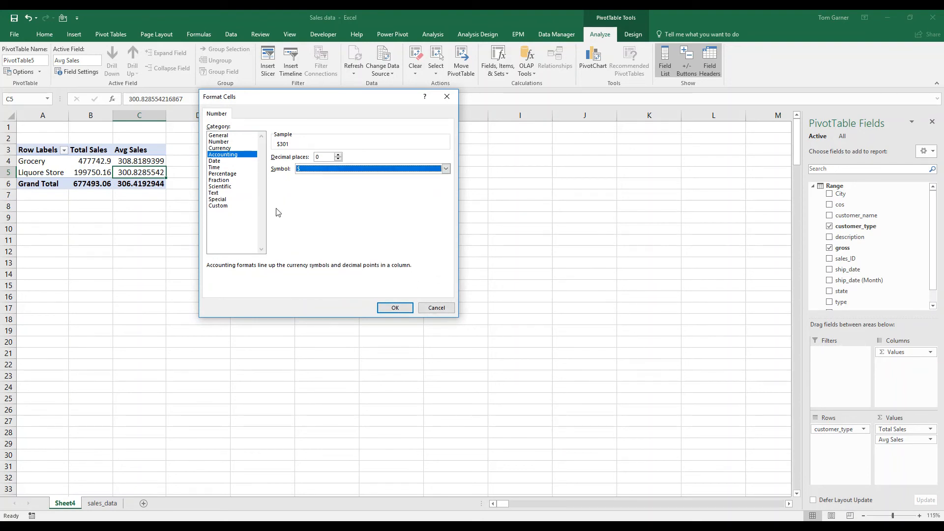
left_click(225, 175)
left_click(339, 155)
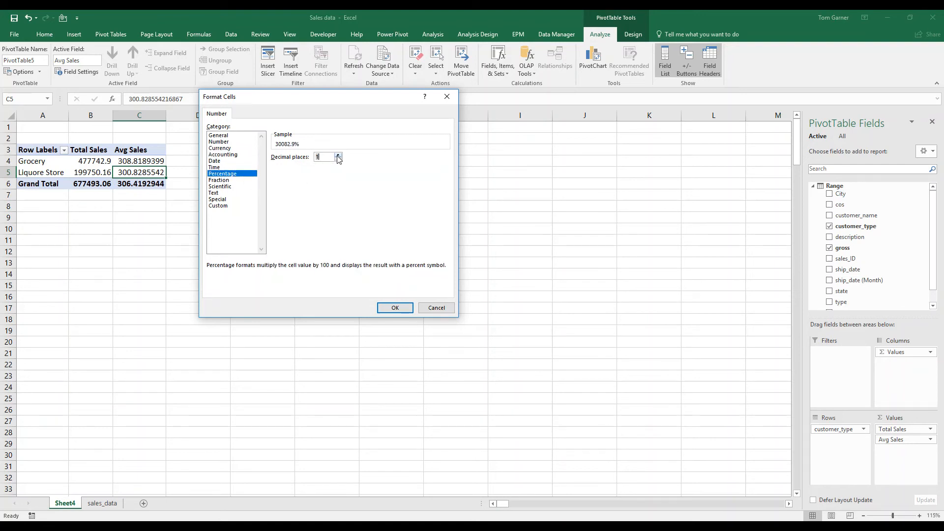
left_click(394, 308)
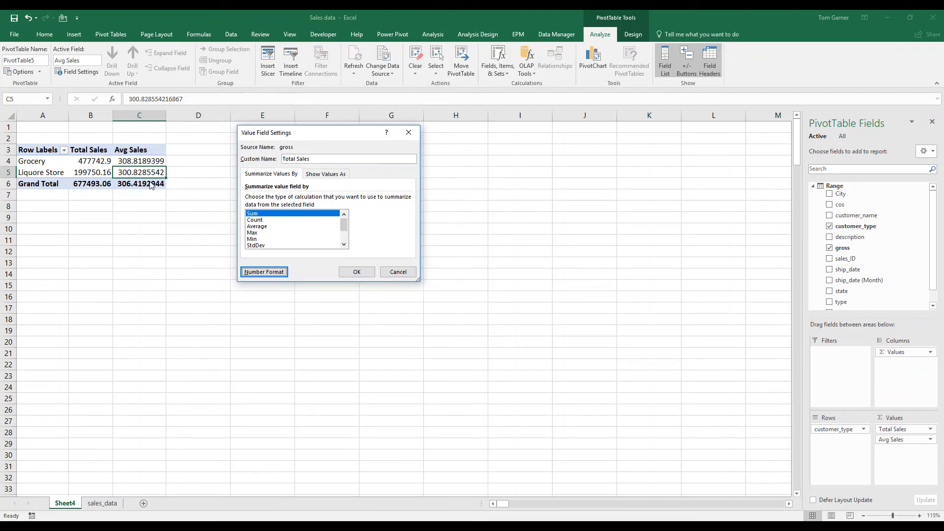
left_click(355, 271)
- Show the Avg Sales field's values as % of Column Total
left_click(930, 439)
left_click(899, 430)
left_click(325, 174)
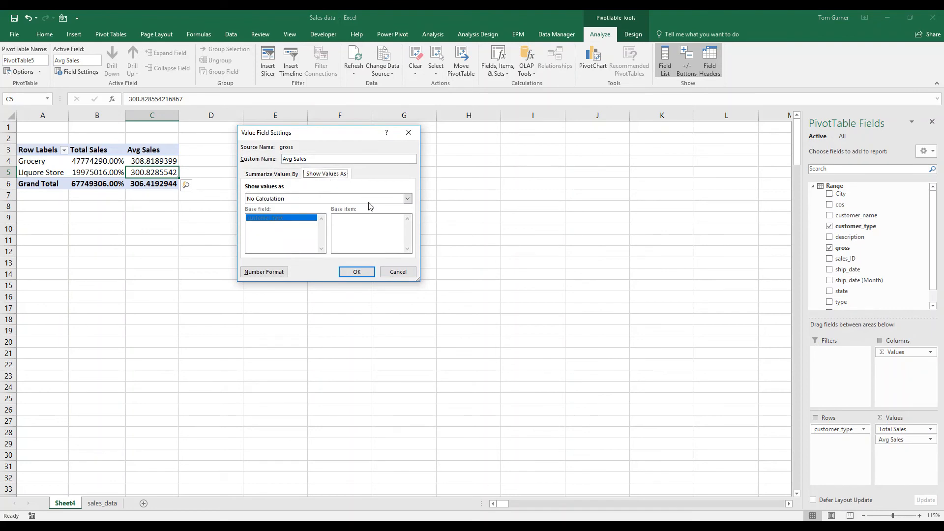
left_click(408, 199)
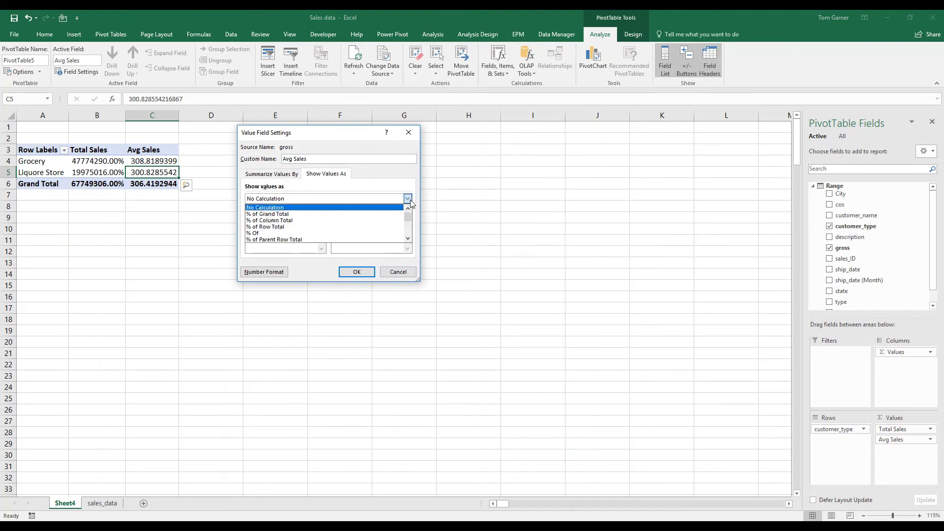
left_click(389, 219)
left_click(357, 271)
- Select the Grocery and Liquore Store values under Avg Sales and widen column C
left_click(144, 162)
left_click_drag(146, 162, 146, 174)
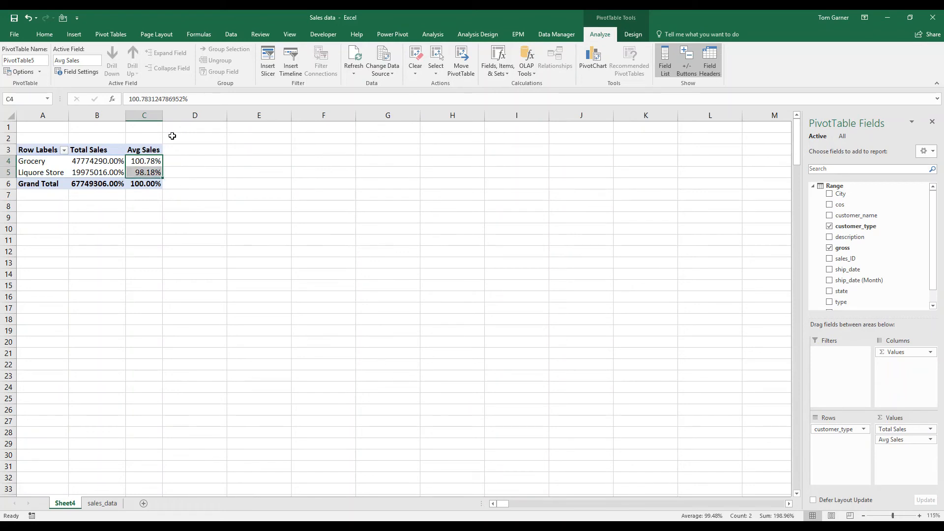
left_click_drag(165, 120, 195, 120)
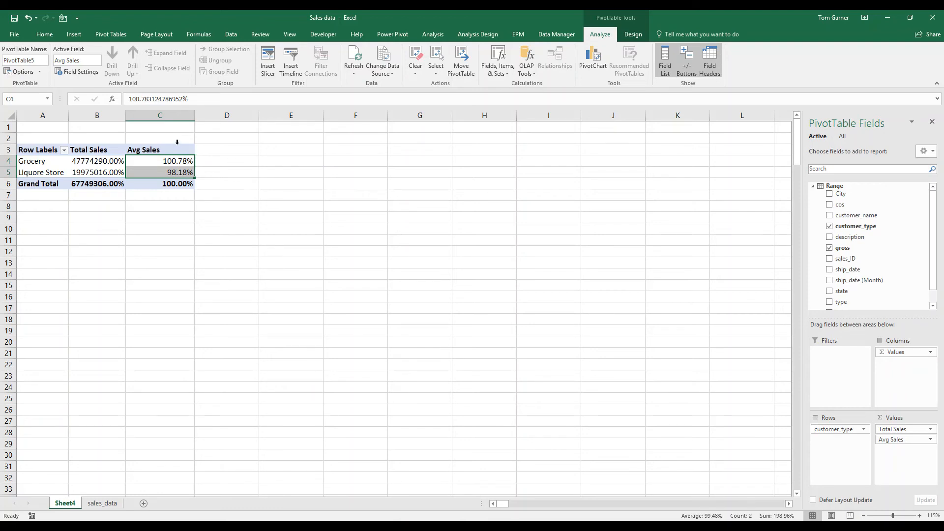
- Check the number format and the Show Values As setting of the Avg Sales field
right_click(176, 174)
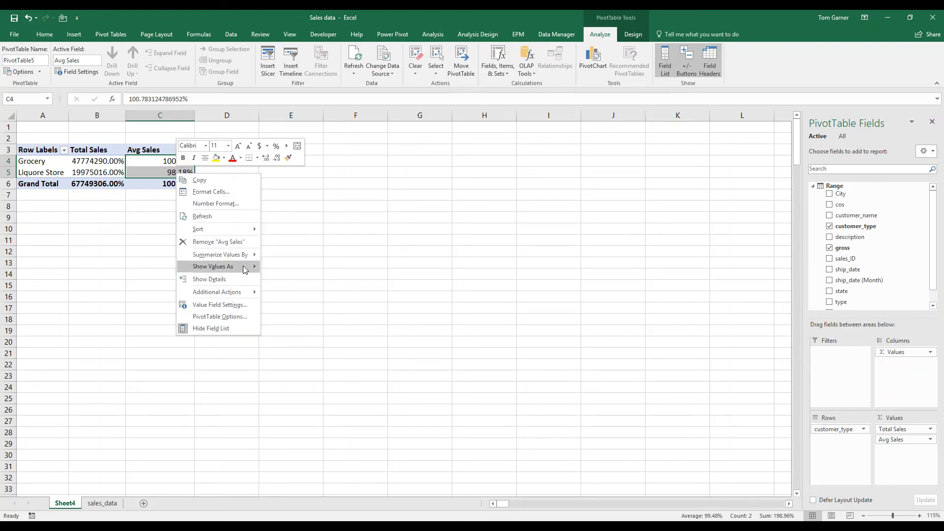
left_click(241, 203)
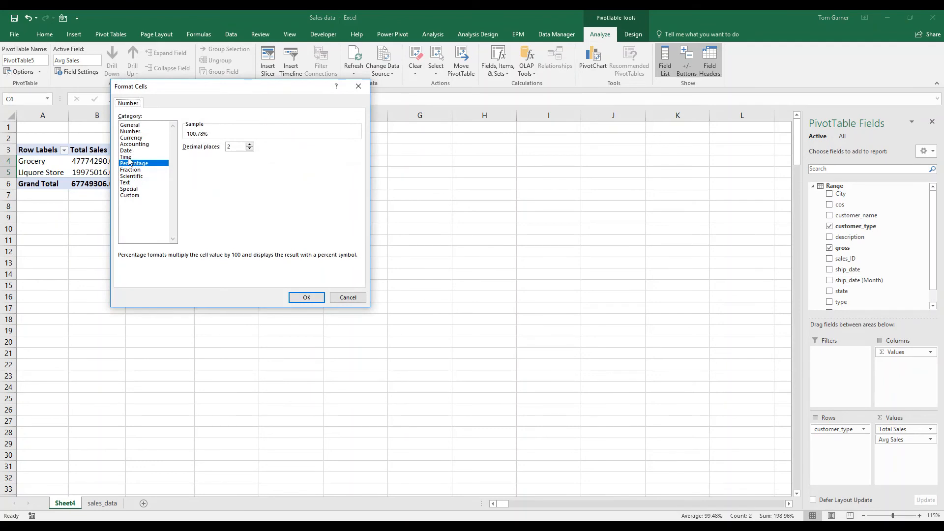
left_click(347, 297)
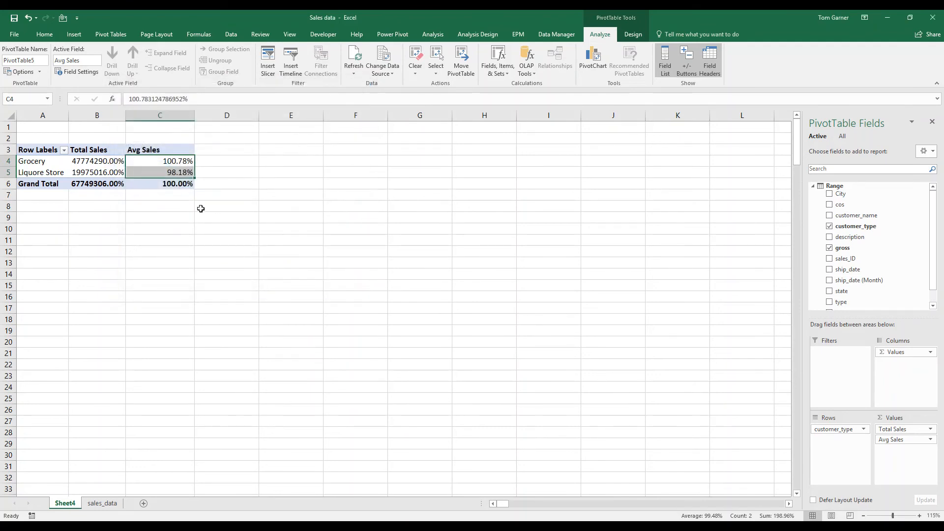
right_click(168, 161)
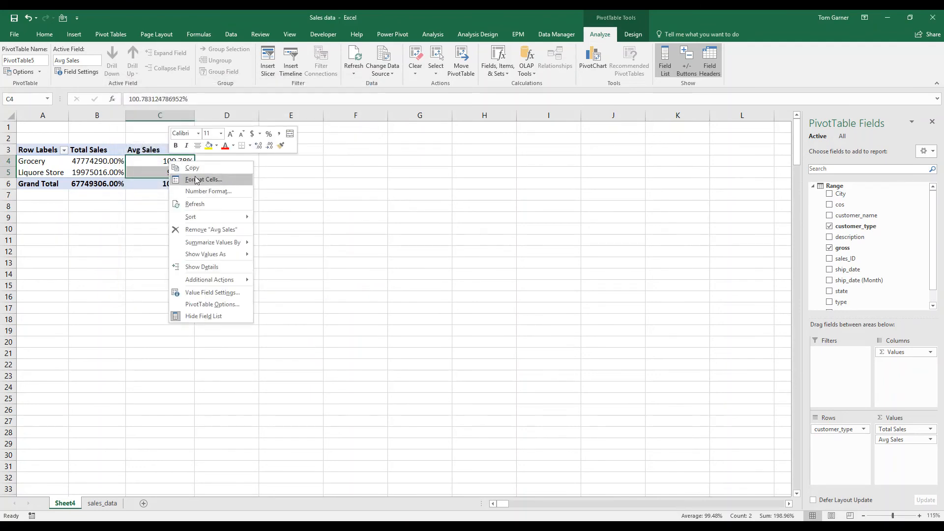
left_click(931, 439)
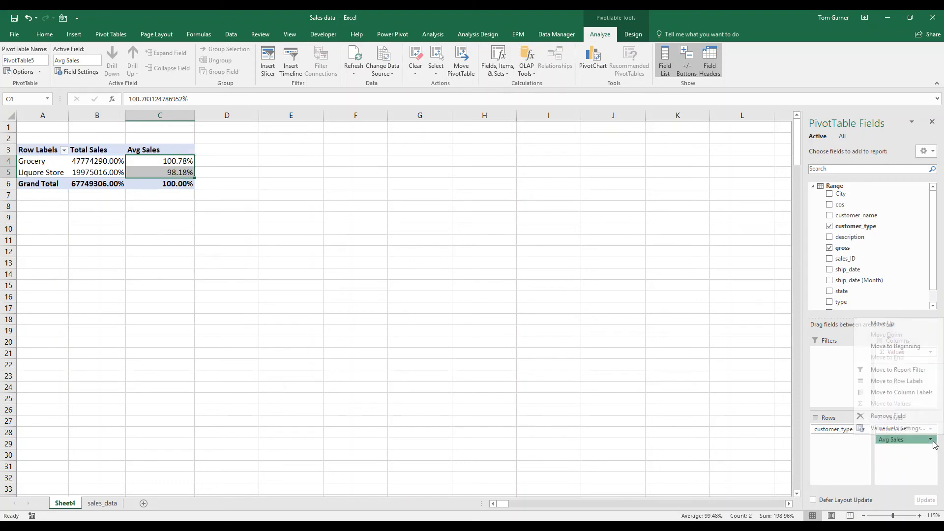
left_click(900, 431)
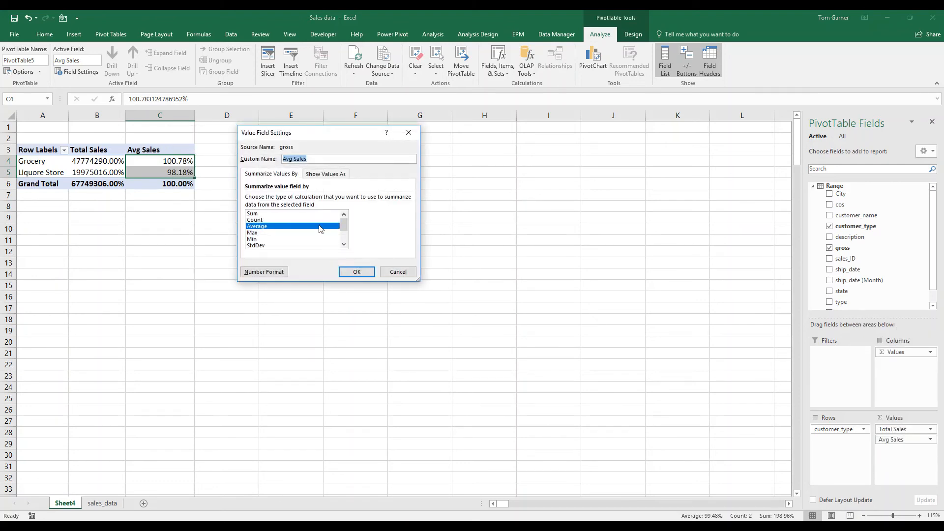
left_click(325, 174)
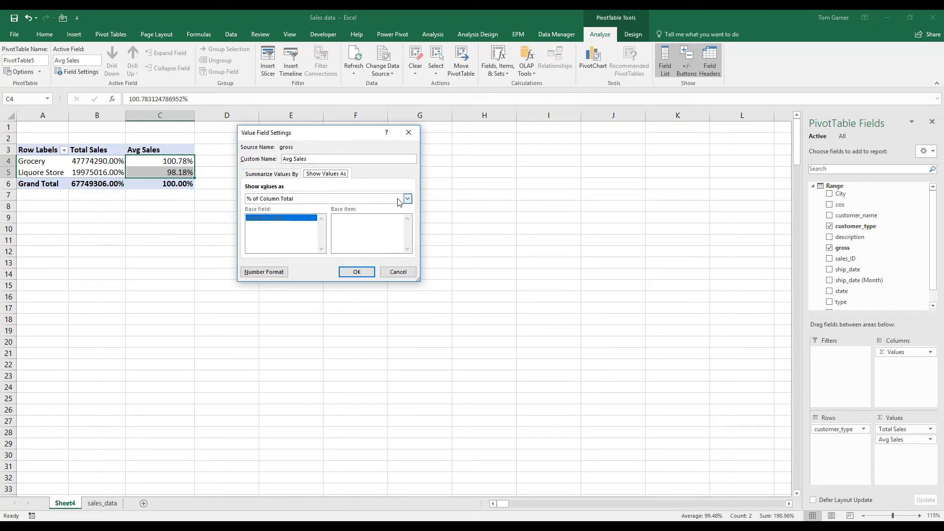
left_click(408, 274)
- Change the Avg Sales field to summarize gross by Sum
left_click(929, 440)
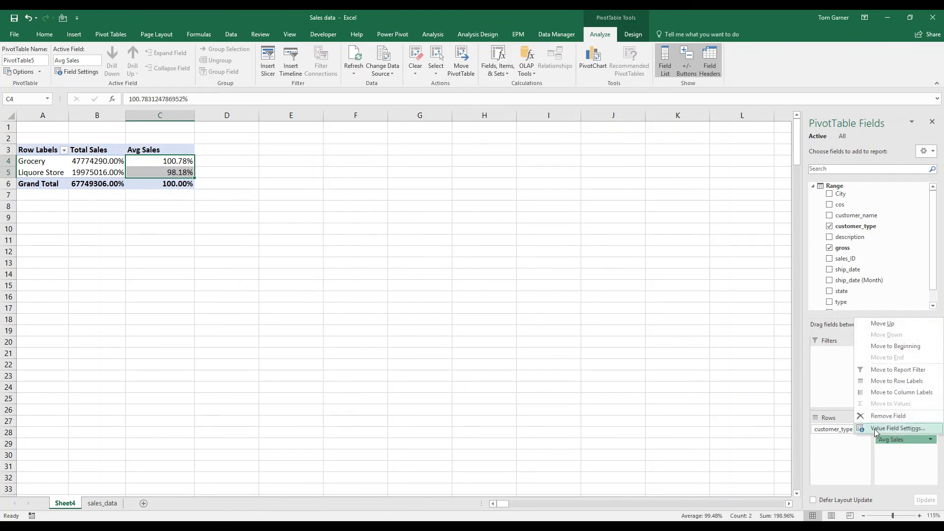
left_click(890, 427)
left_click(285, 213)
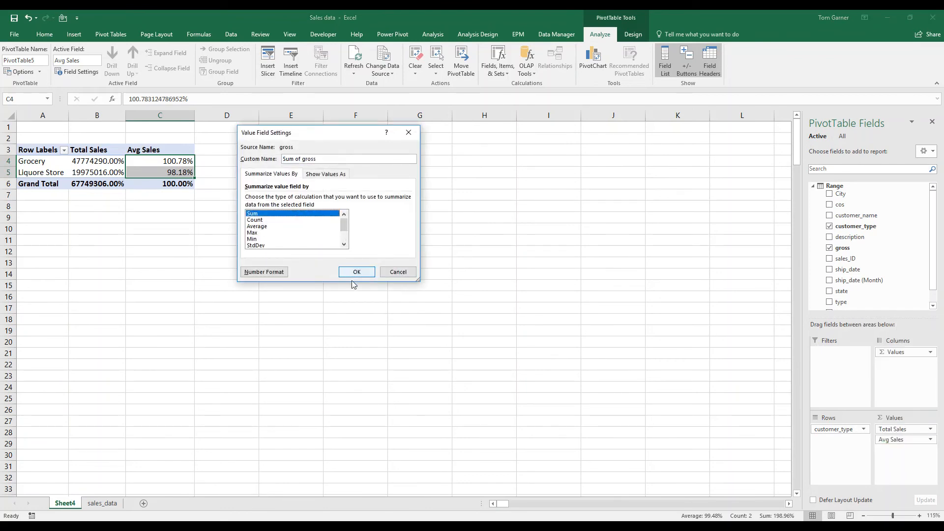
left_click(356, 272)
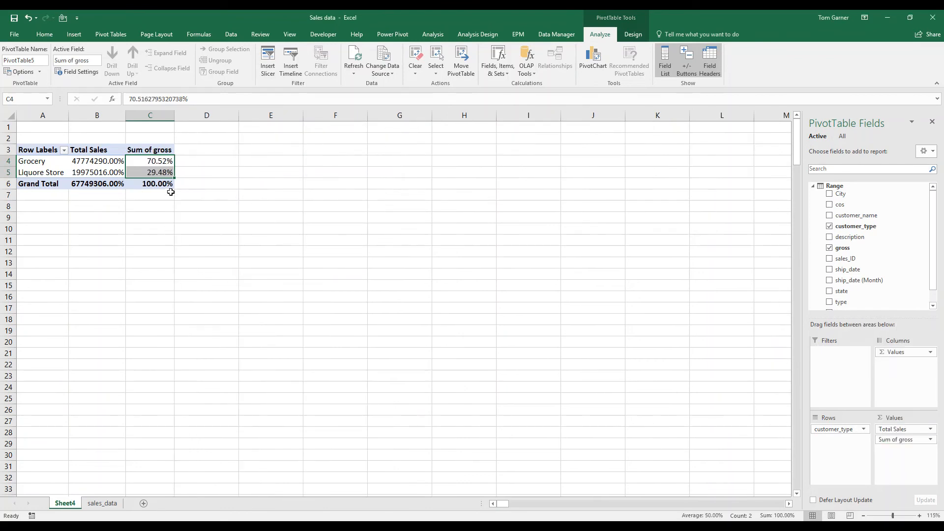
- Widen column C further and add customer_name to the pivot rows below customer_type
left_click(178, 116)
left_click_drag(175, 115, 216, 118)
left_click_drag(177, 160, 177, 171)
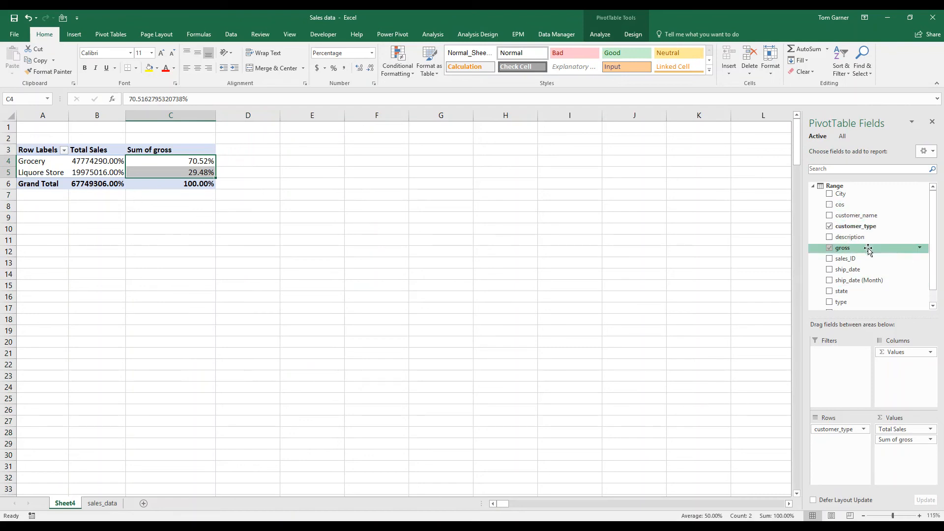
left_click_drag(858, 216, 838, 439)
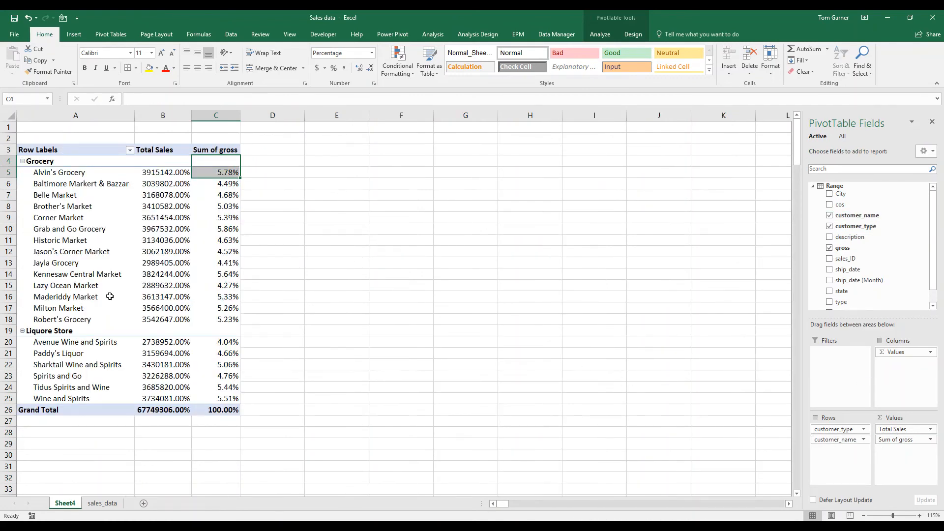
- Format the Total Sales field's numbers as Currency with the $ symbol and no decimal places
mouse_move(921, 433)
left_mouse_down()
mouse_move(751, 433)
mouse_move(913, 432)
left_mouse_up()
left_click(924, 429)
left_click(919, 430)
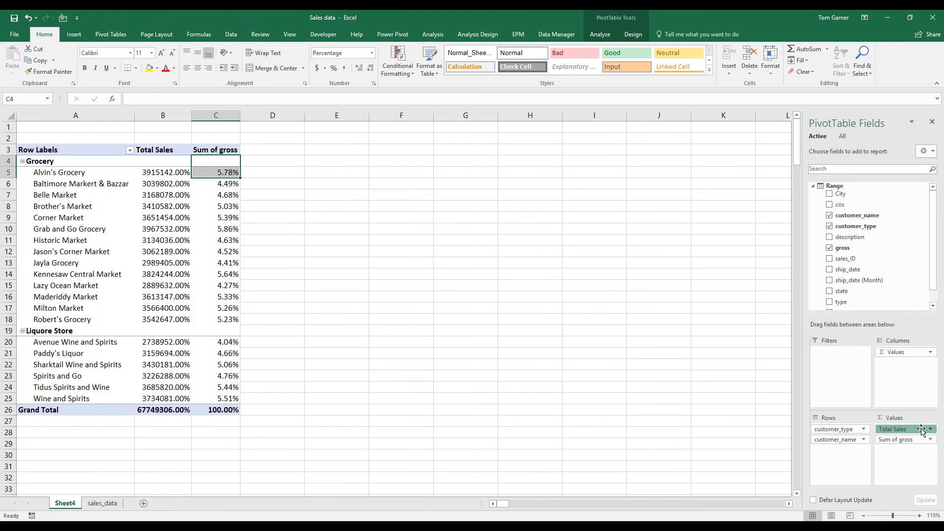
left_click(915, 429)
left_click(873, 418)
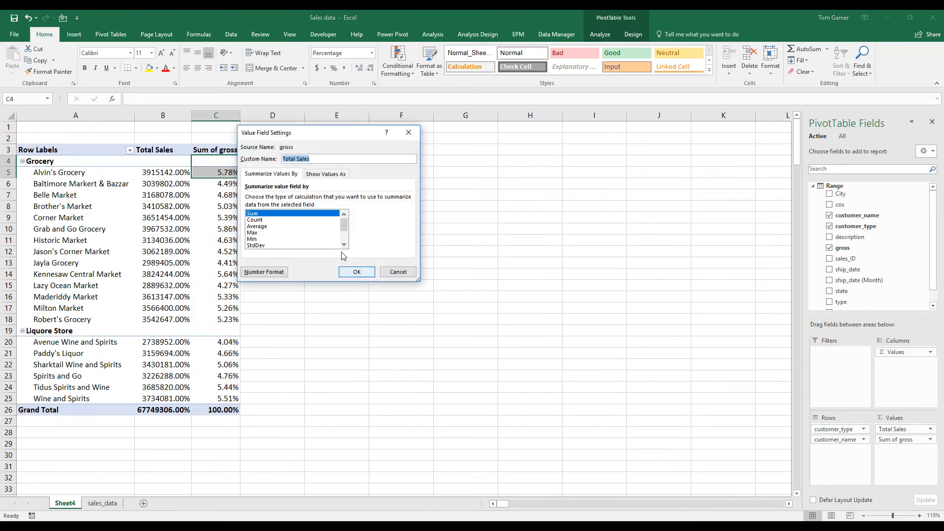
left_click(262, 272)
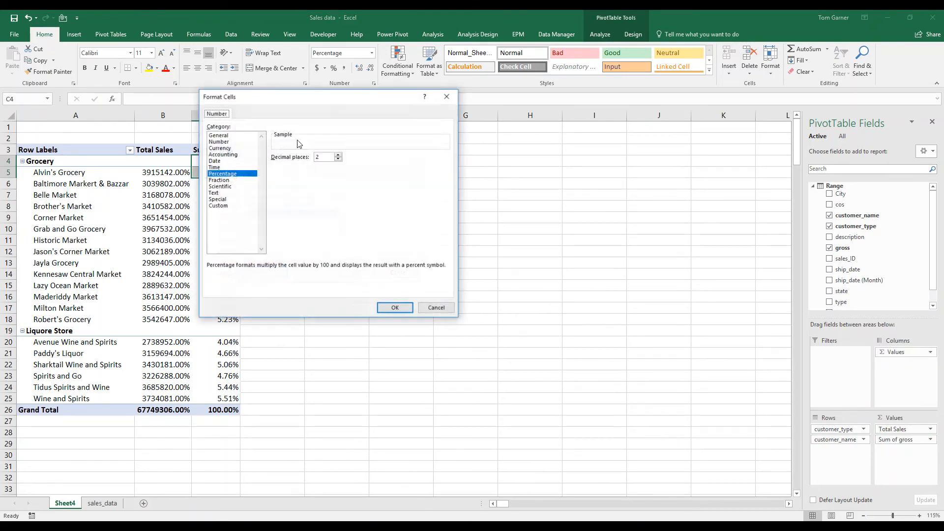
left_click(223, 142)
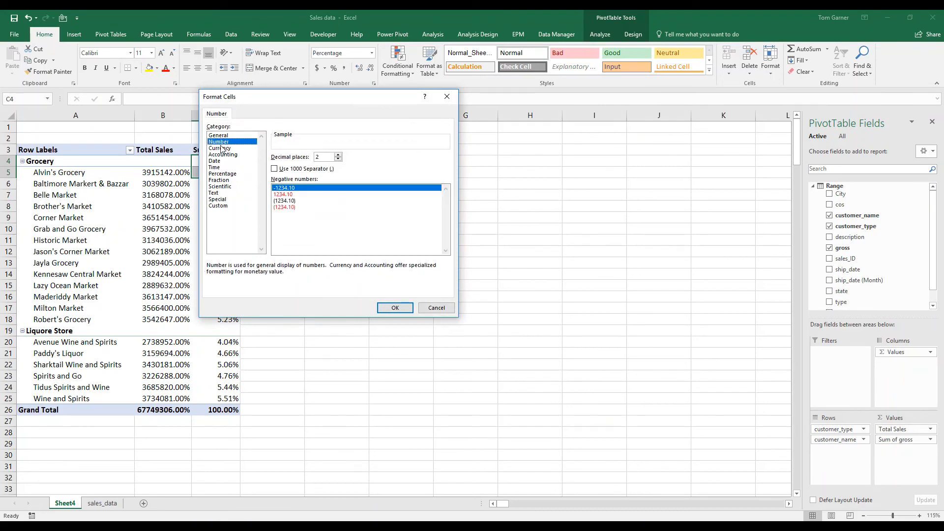
left_click(222, 148)
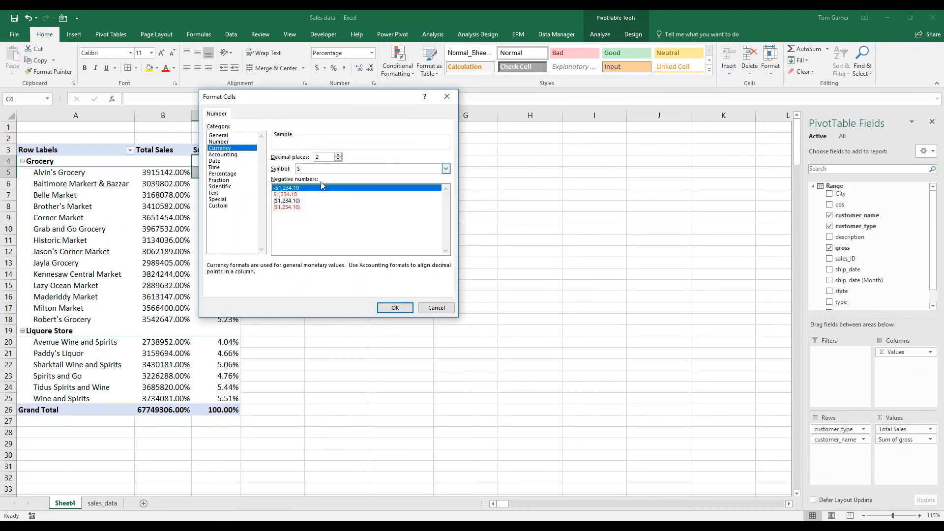
left_click(399, 309)
left_click(357, 272)
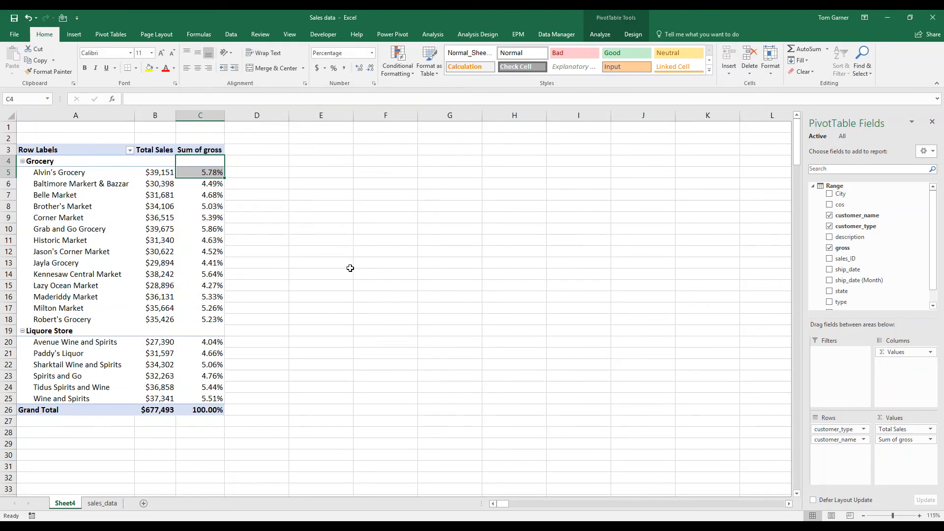
- Apply the light green PivotTable style with a shaded header and grand total row to the PivotTable
left_click(217, 202)
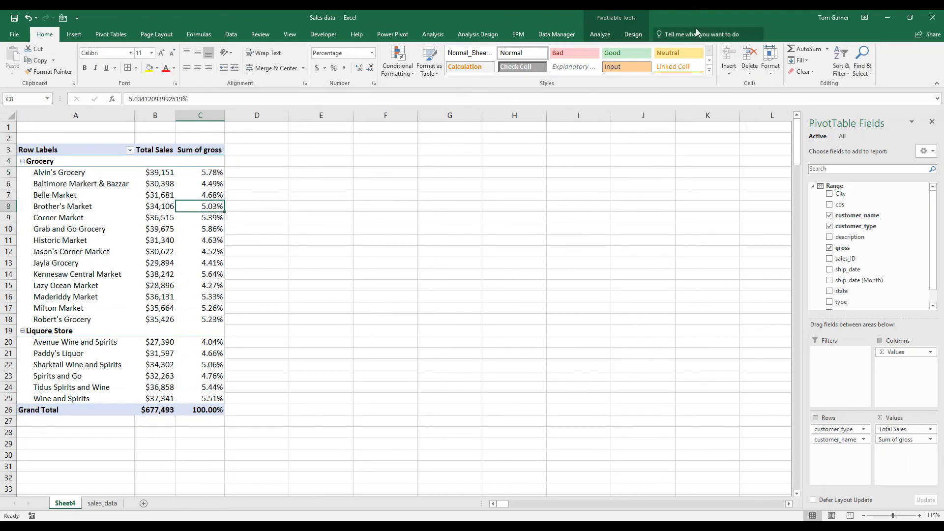
left_click(632, 35)
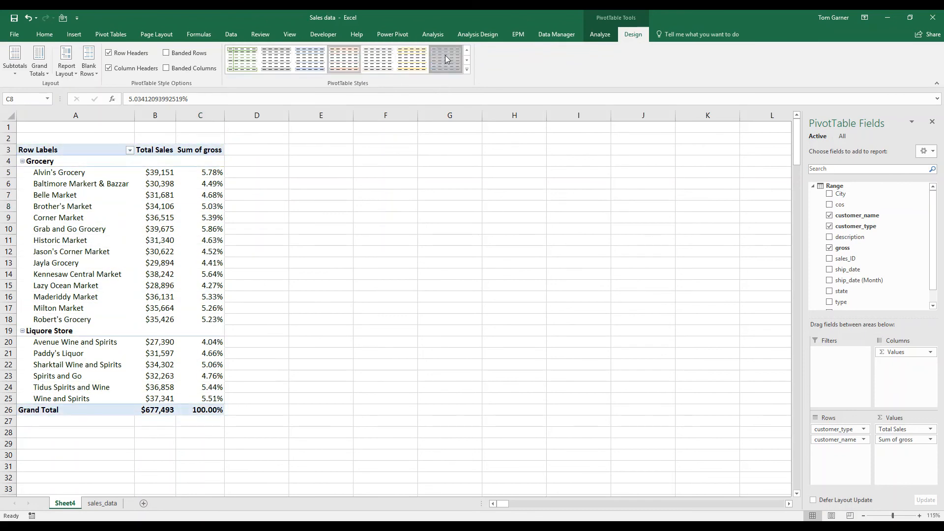
left_click(467, 60)
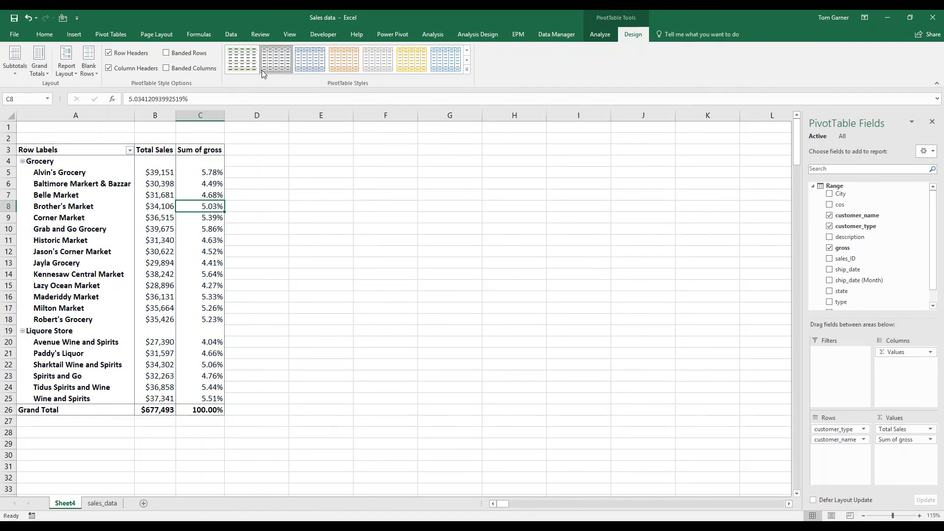
left_click(242, 59)
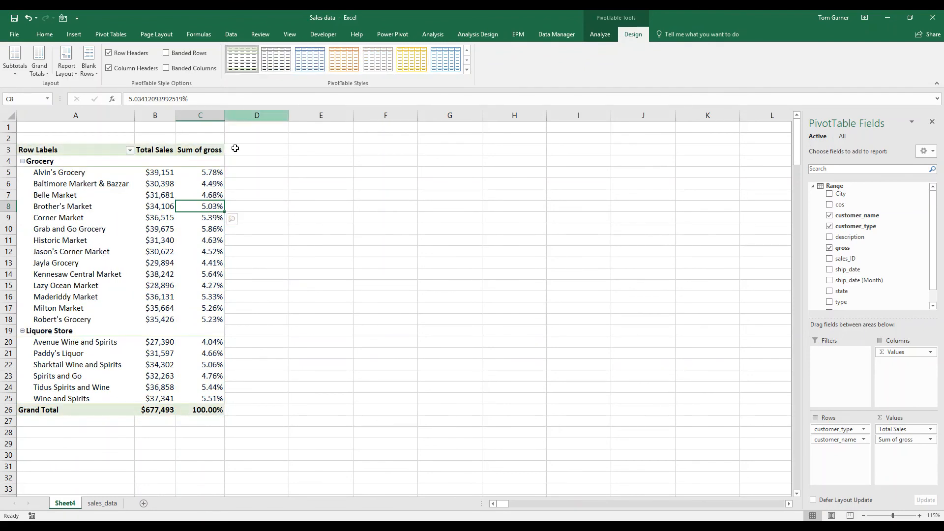
- Show all subtotals at the top of each customer type group in the PivotTable
left_click(15, 71)
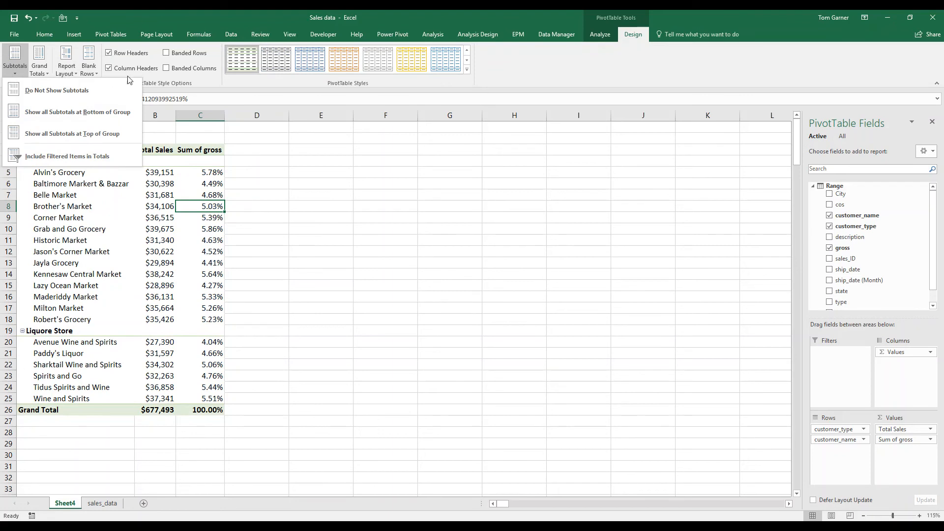
left_click(56, 90)
left_click(26, 76)
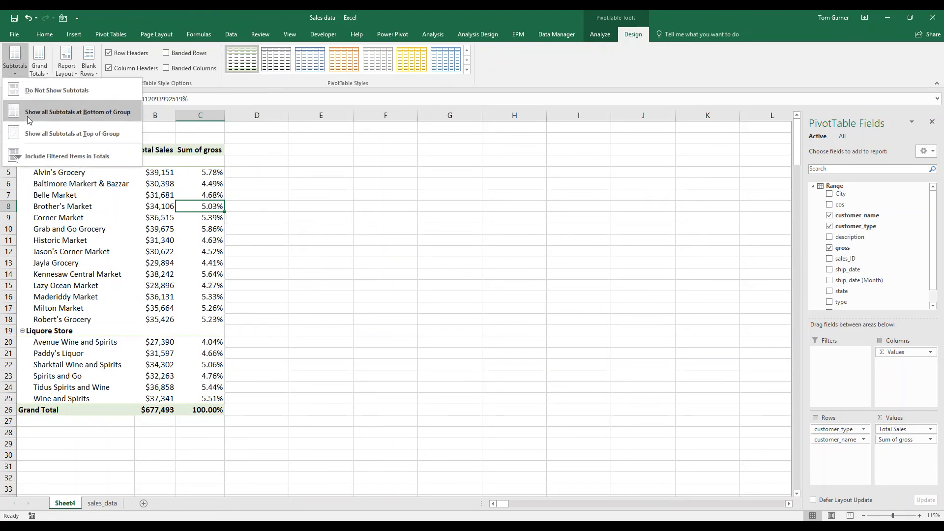
left_click(36, 133)
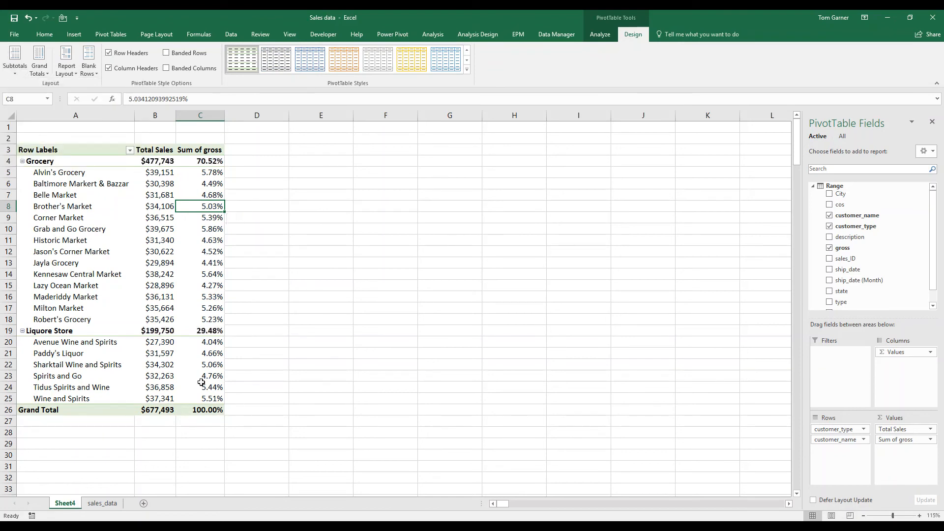
- Try grand totals for rows only and off entirely, and finish with grand totals on for columns only
left_click(40, 69)
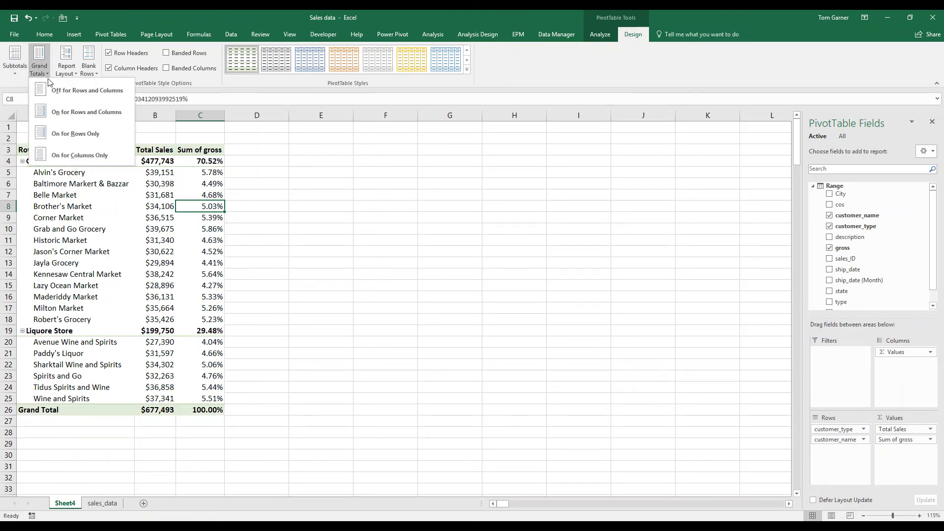
left_click(64, 131)
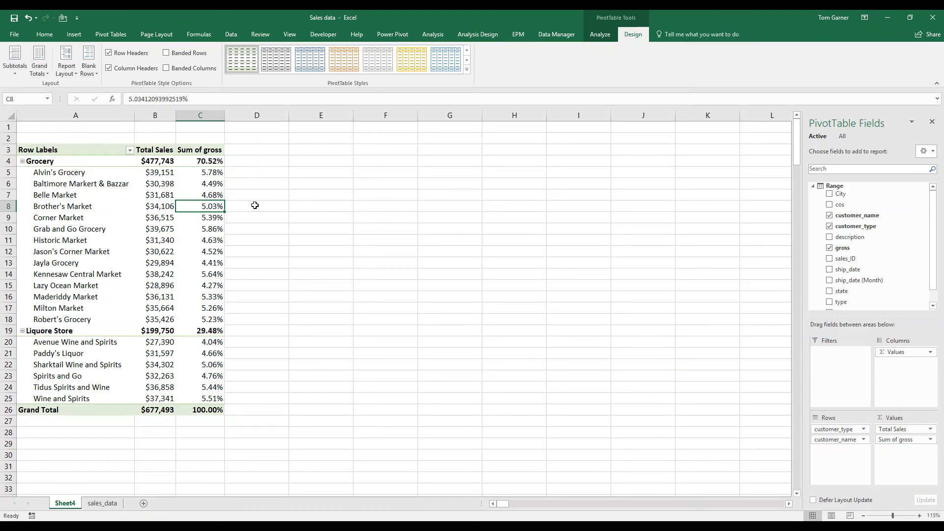
left_click(40, 67)
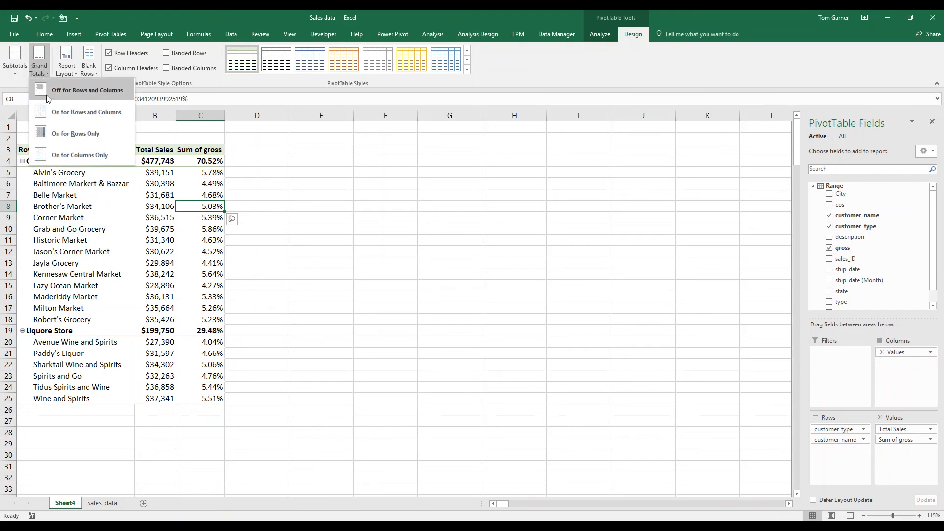
left_click(47, 96)
left_click(47, 69)
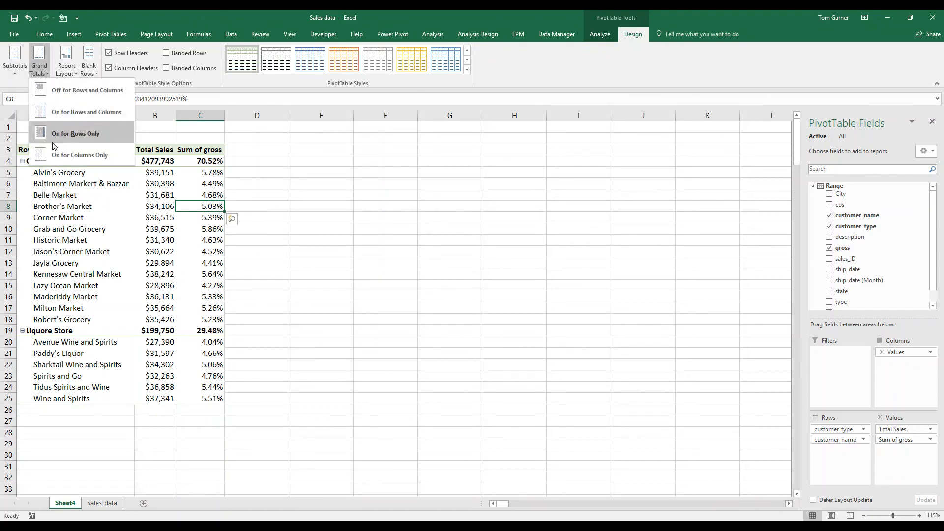
left_click(54, 155)
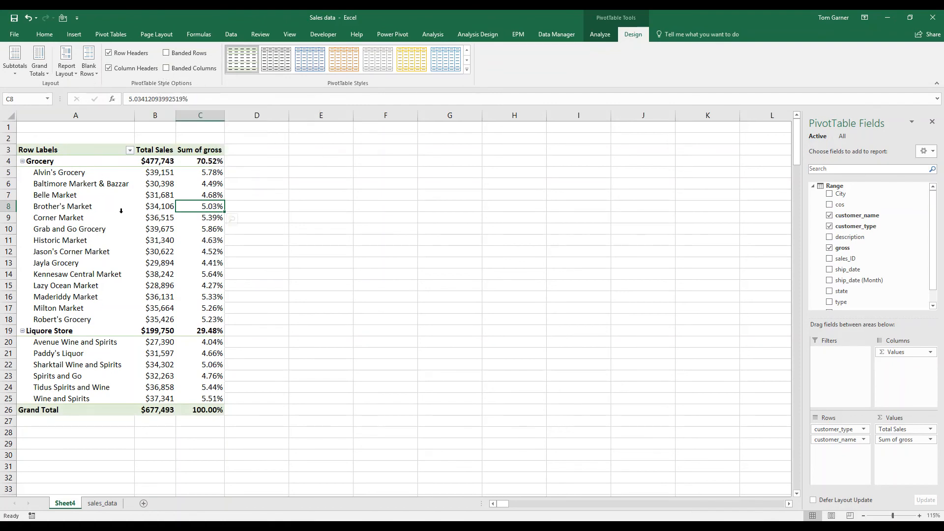
- Try banded rows on the PivotTable and replace them with banded columns
left_click(166, 53)
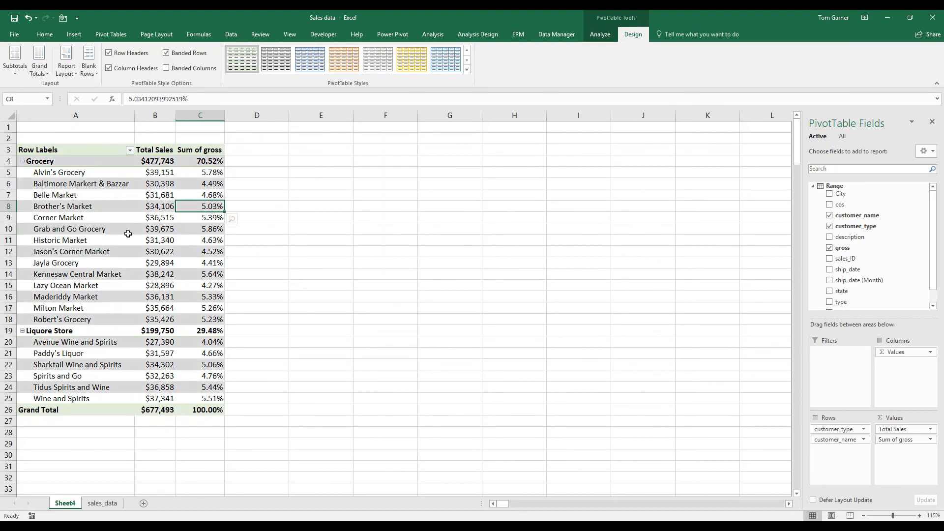
left_click(43, 241)
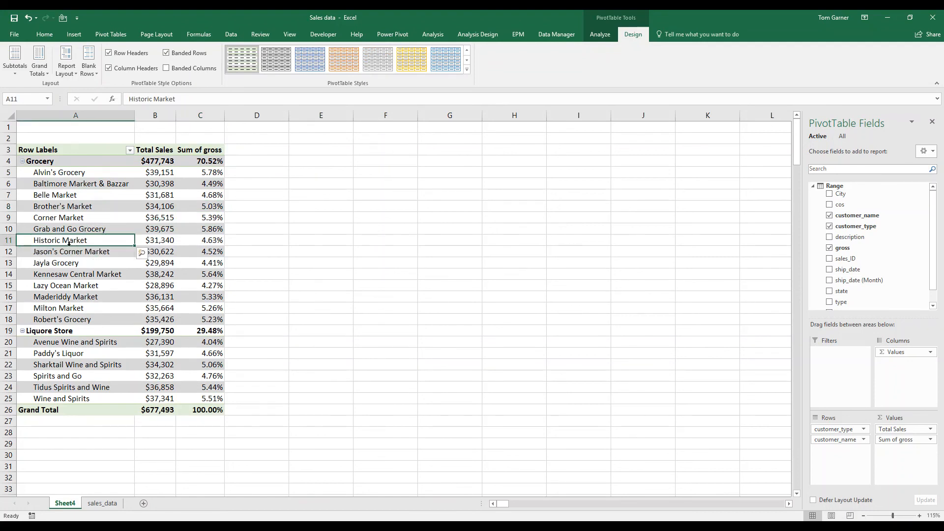
left_click(166, 68)
left_click(167, 54)
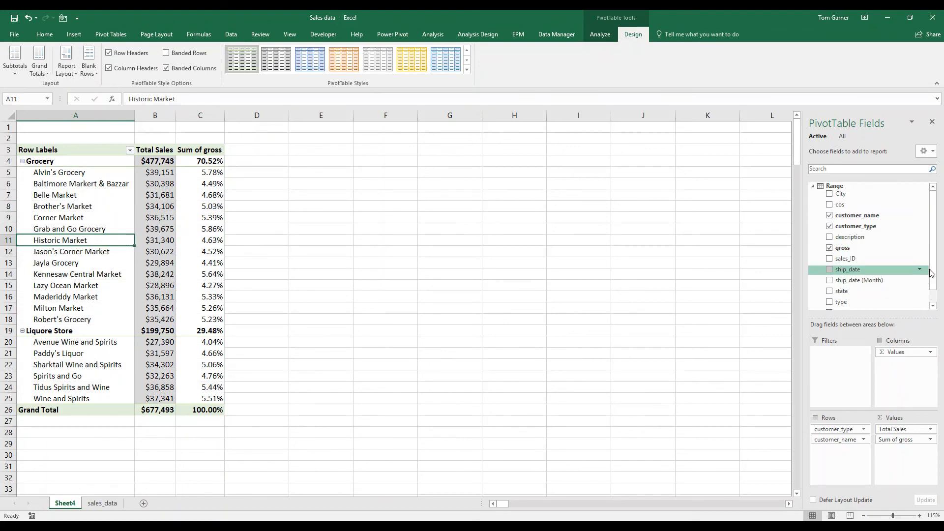
- Add the ship_date (Month) field to the PivotTable columns below Values
left_click_drag(888, 284, 891, 363)
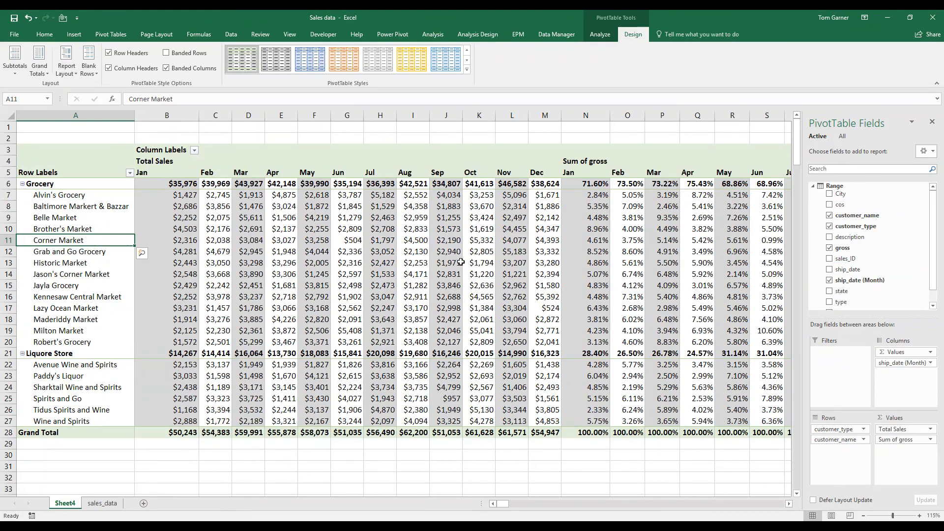
- Try other PivotTable styles on the monthly table and return to the light green style
left_click(328, 61)
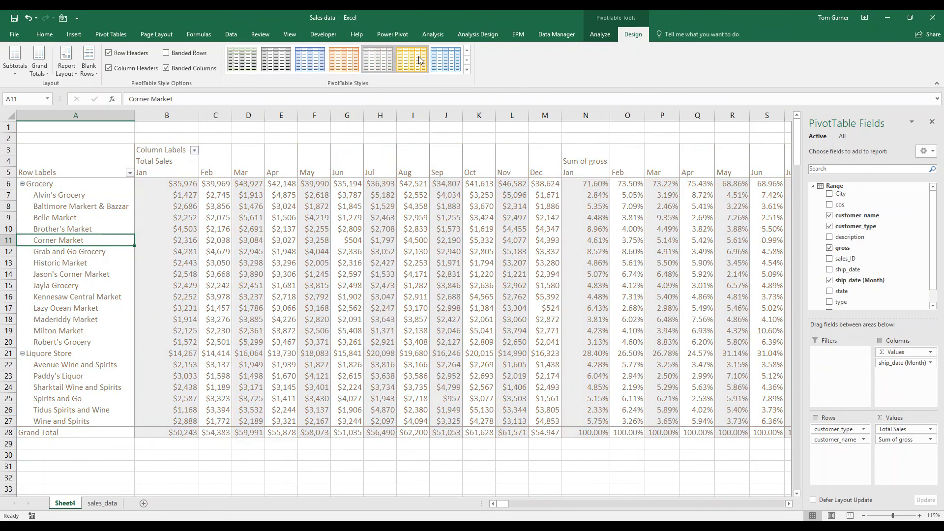
left_click(446, 59)
left_click(242, 59)
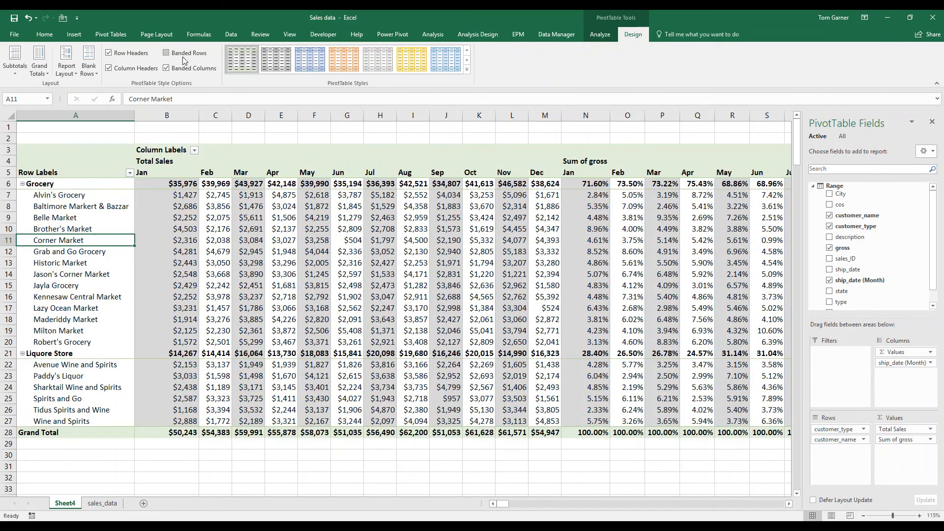
- Turn off banded columns and switch banded rows on and off again
left_click(166, 67)
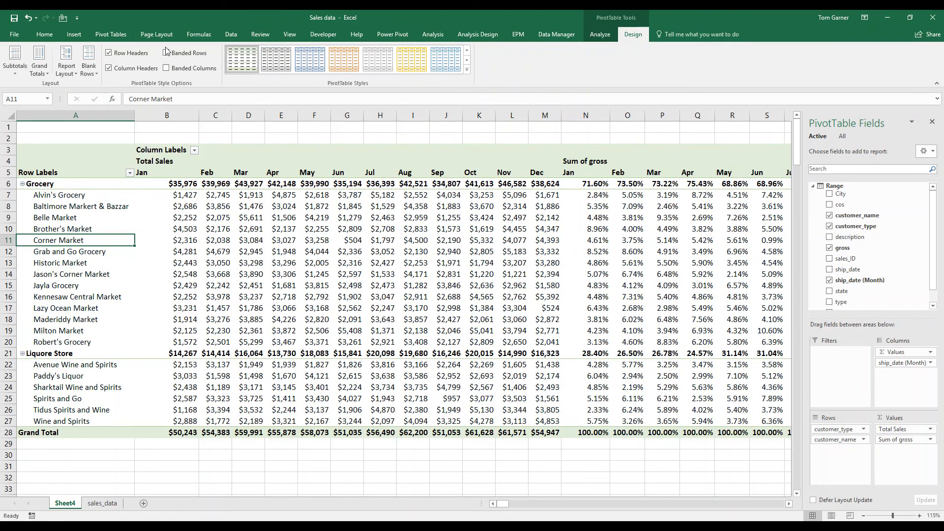
left_click(166, 53)
left_click(172, 52)
left_click(66, 69)
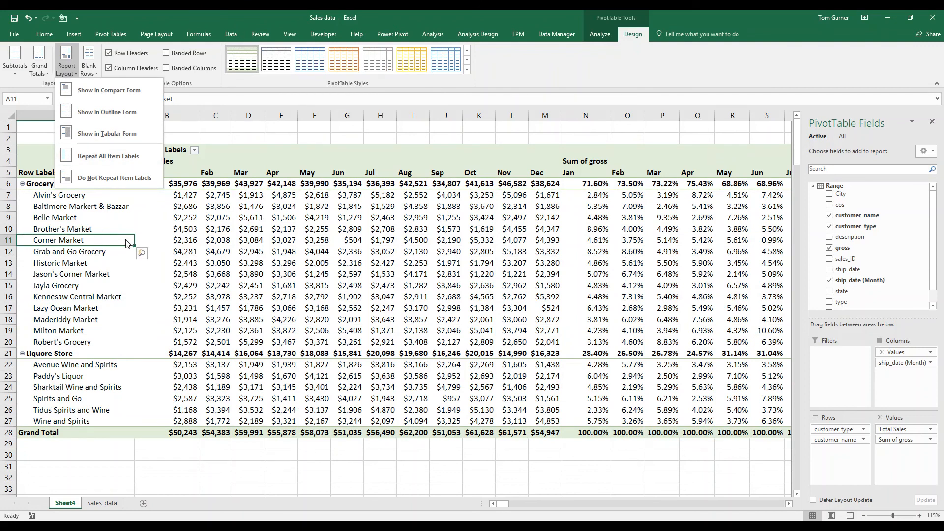
left_click(90, 61)
left_click(294, 195)
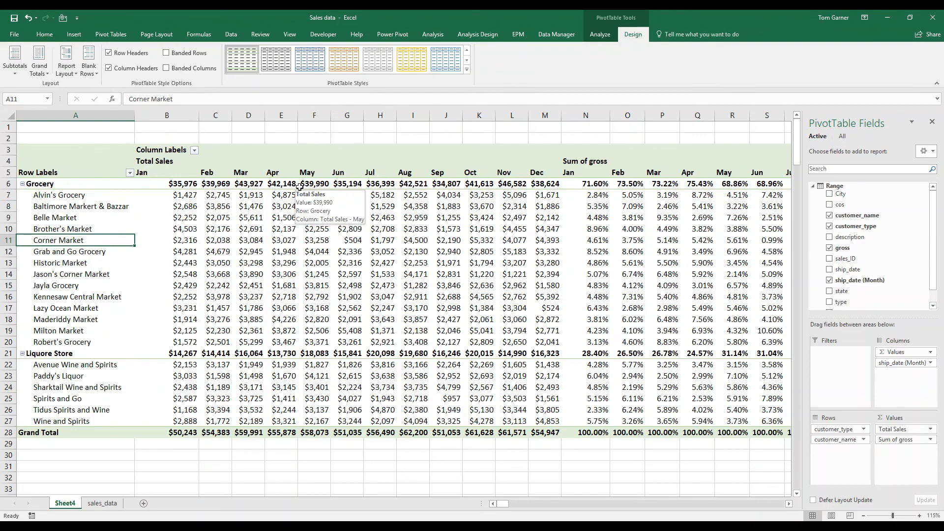